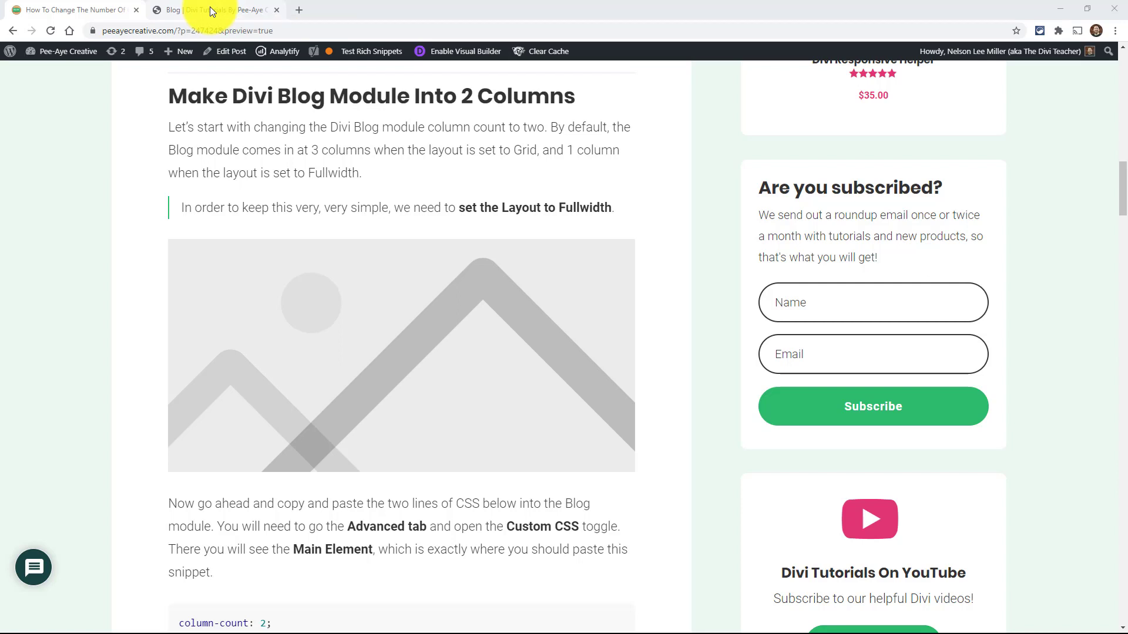
- Switch to the demo page in the Divi builder and insert a Blog module into the empty row
{"action": "left_click", "coordinate": [209, 9]}
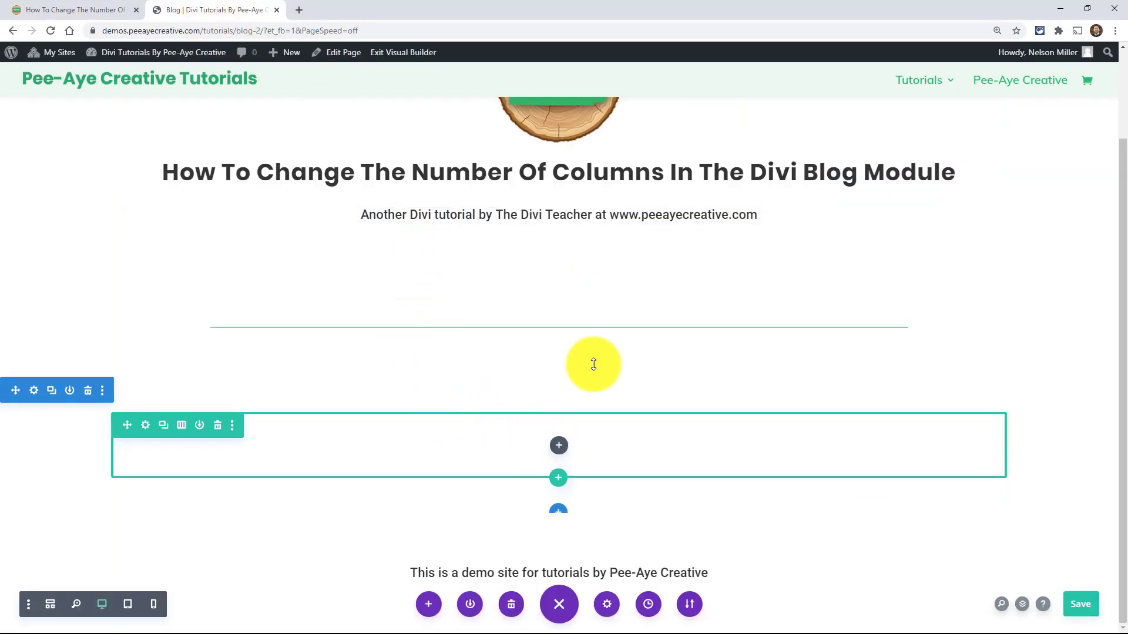
{"action": "left_click", "coordinate": [559, 452]}
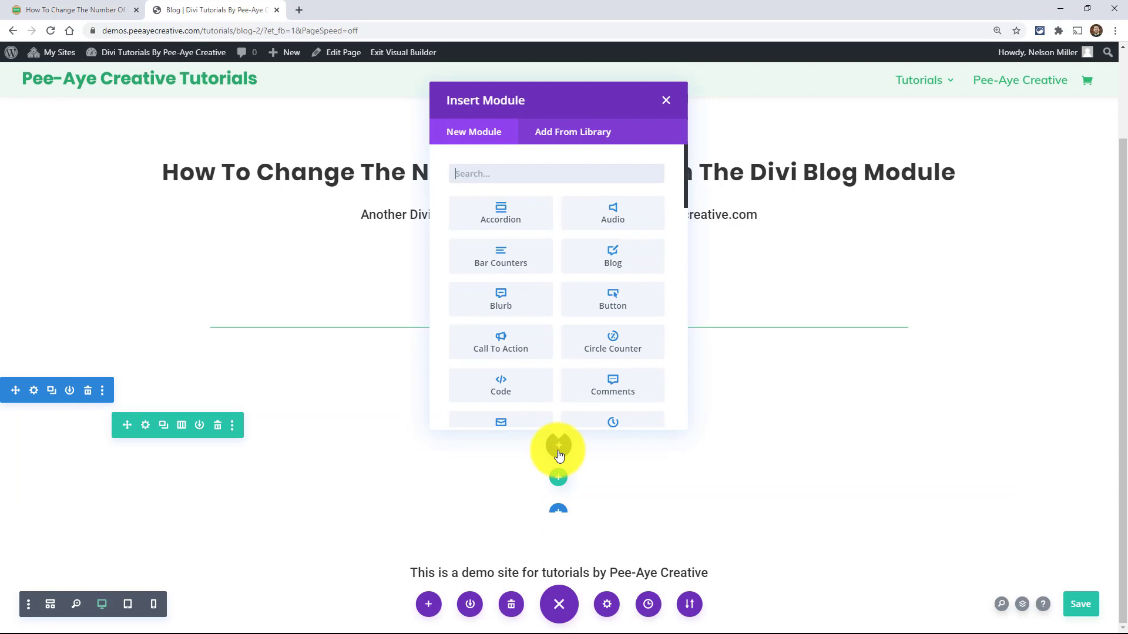
{"action": "type", "text": "blog"}
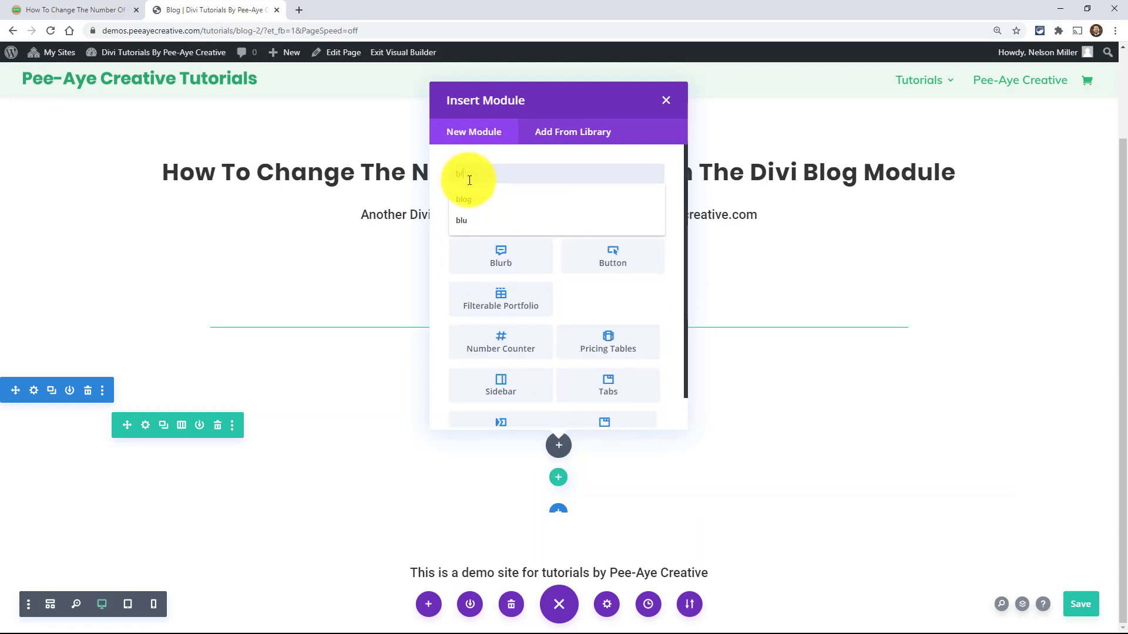
{"action": "left_click", "coordinate": [469, 180]}
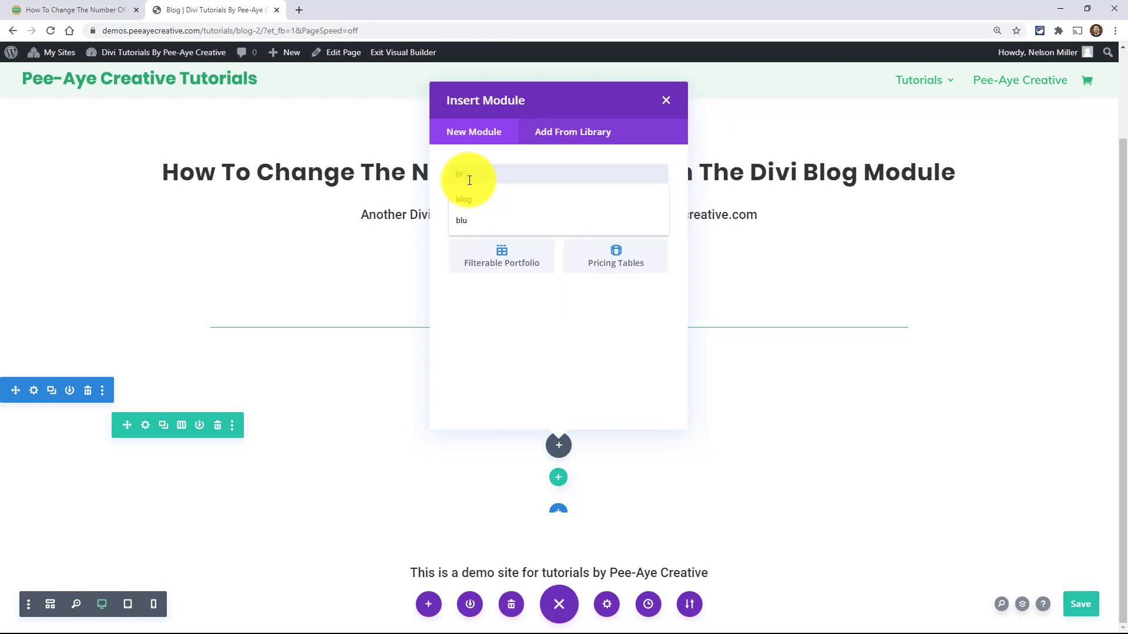
{"action": "left_click", "coordinate": [503, 200]}
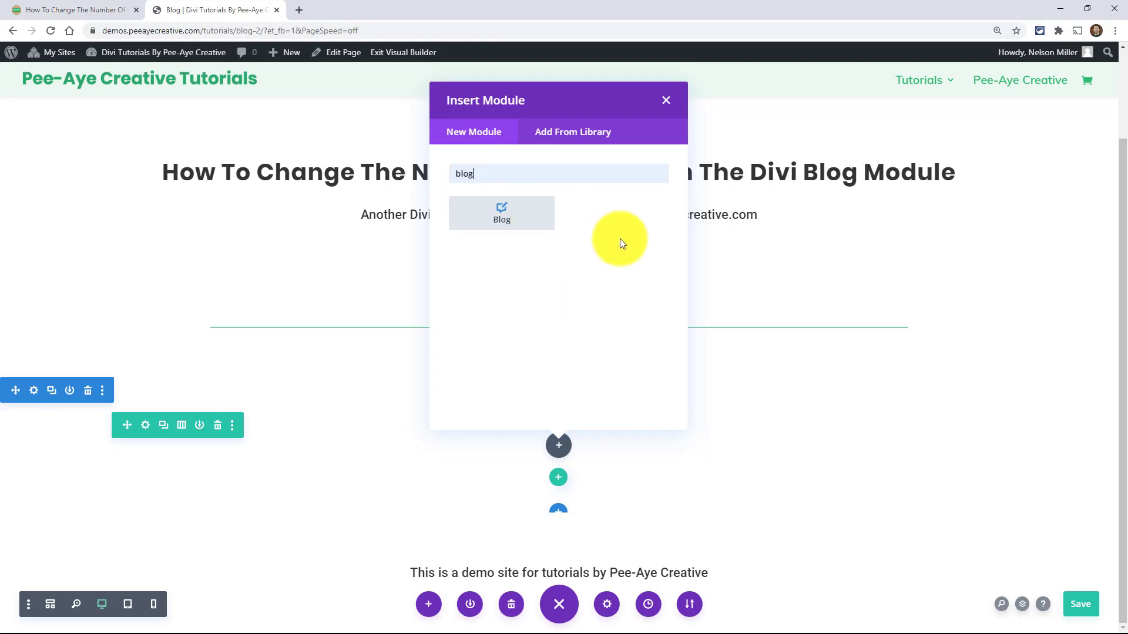
{"action": "left_click", "coordinate": [500, 227]}
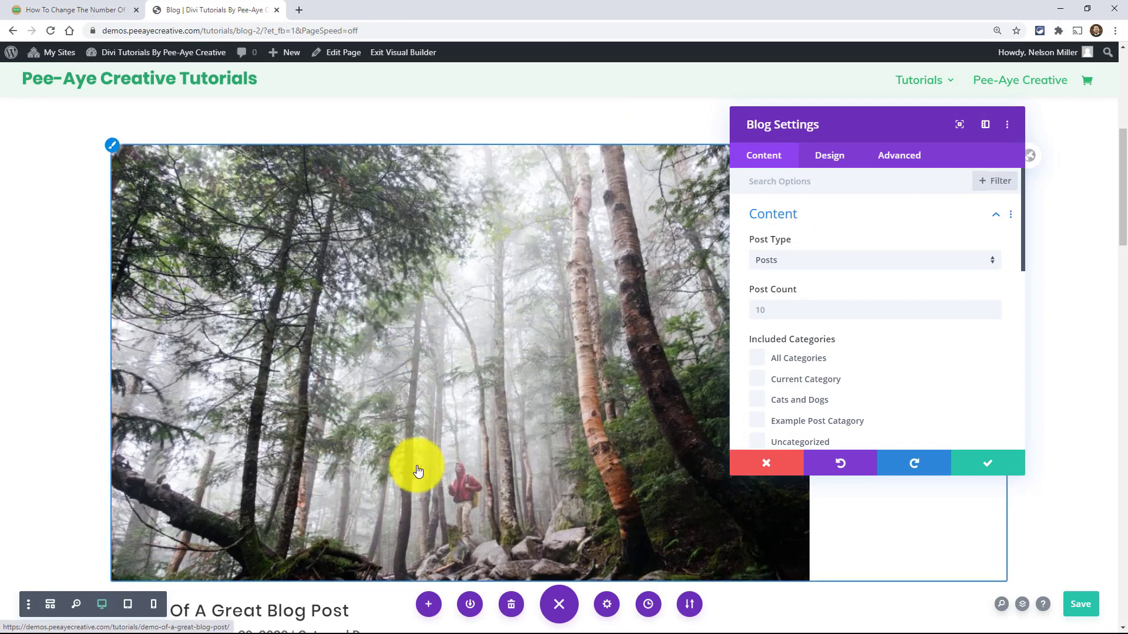
- Change the Blog module's layout to Grid and save the module settings
{"action": "left_click", "coordinate": [779, 187]}
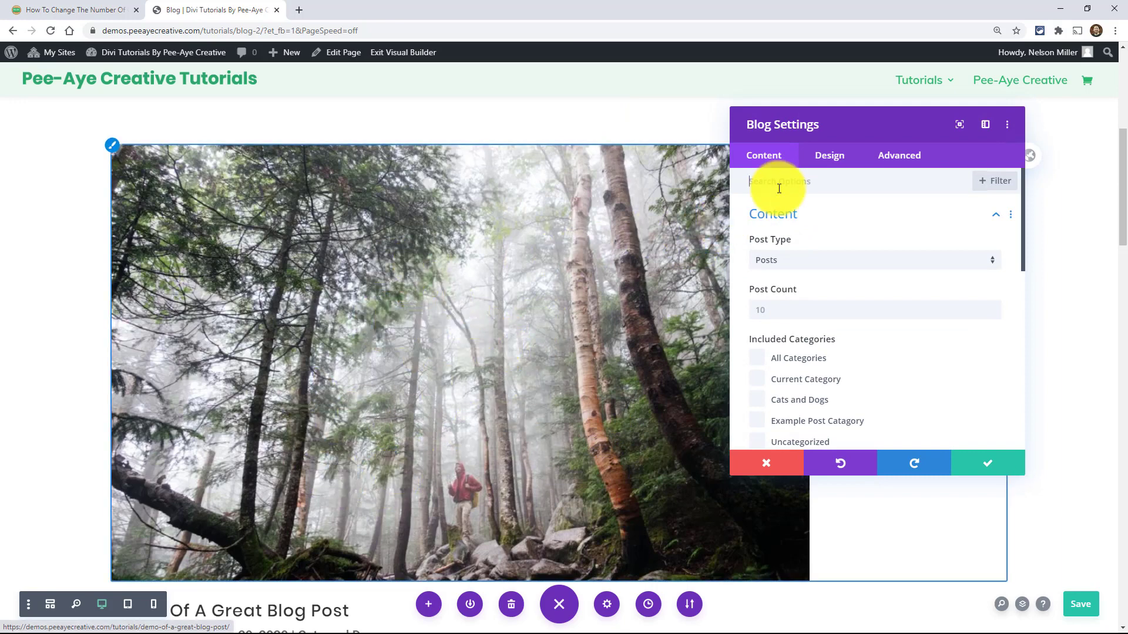
{"action": "left_click", "coordinate": [825, 155]}
{"action": "left_click", "coordinate": [775, 217]}
{"action": "left_click", "coordinate": [781, 262]}
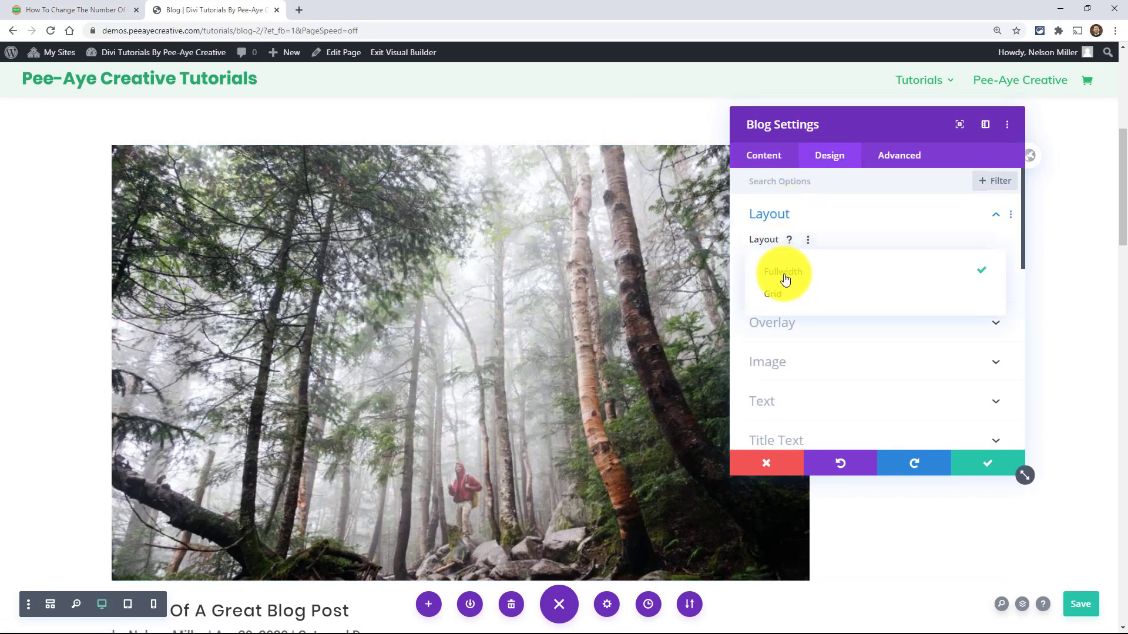
{"action": "left_click", "coordinate": [785, 294]}
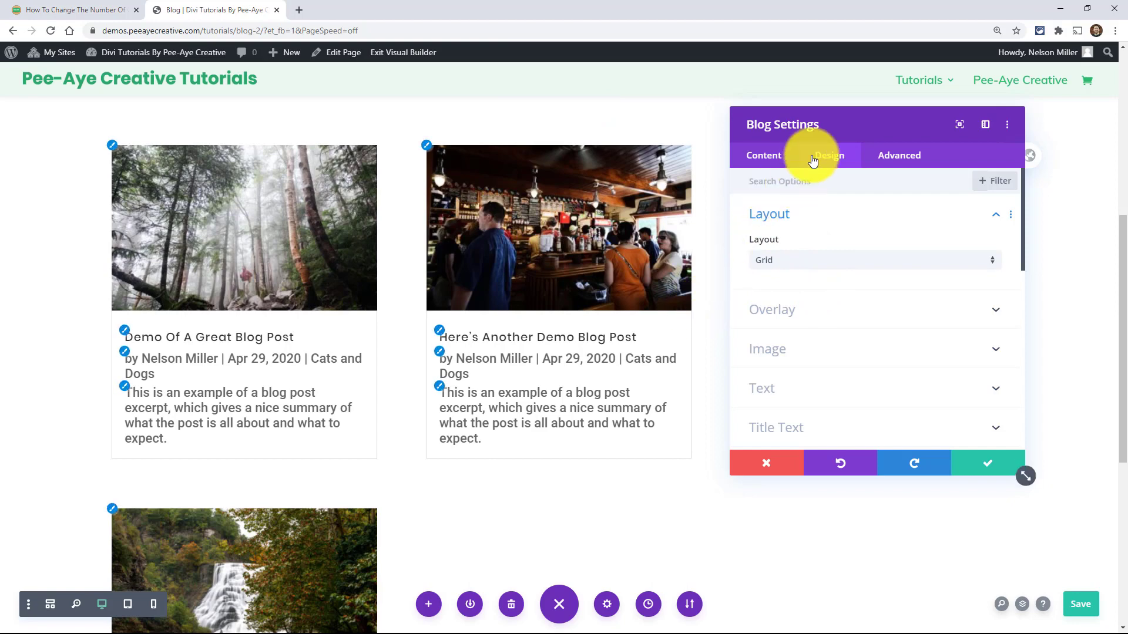
{"action": "left_click_drag", "start_coordinate": [922, 623], "coordinate": [738, 170]}
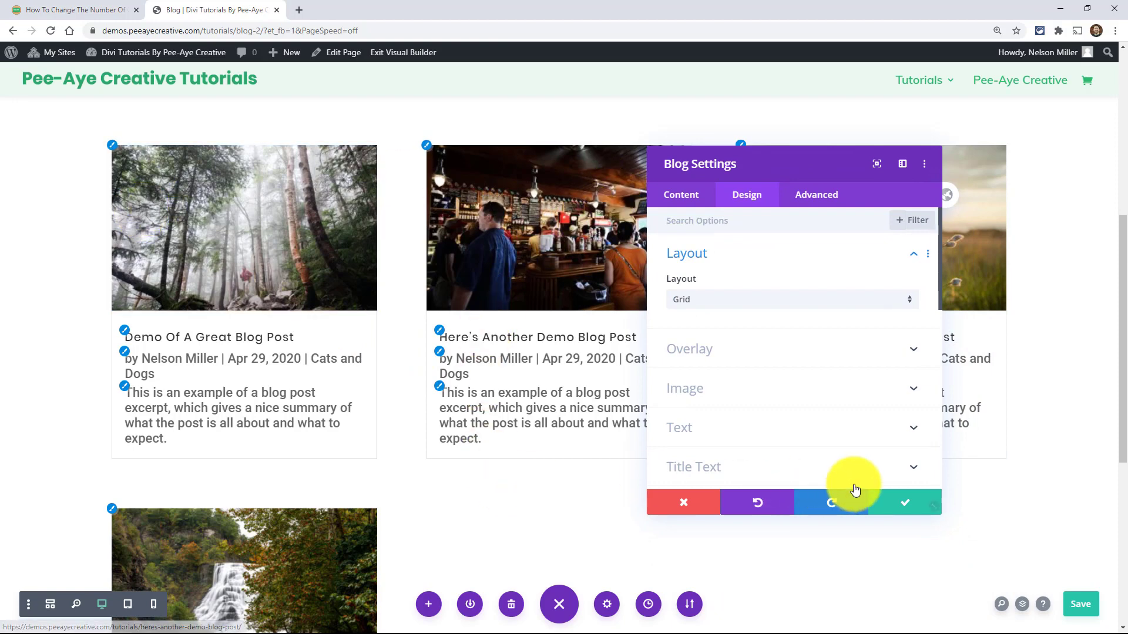
{"action": "left_click", "coordinate": [896, 502]}
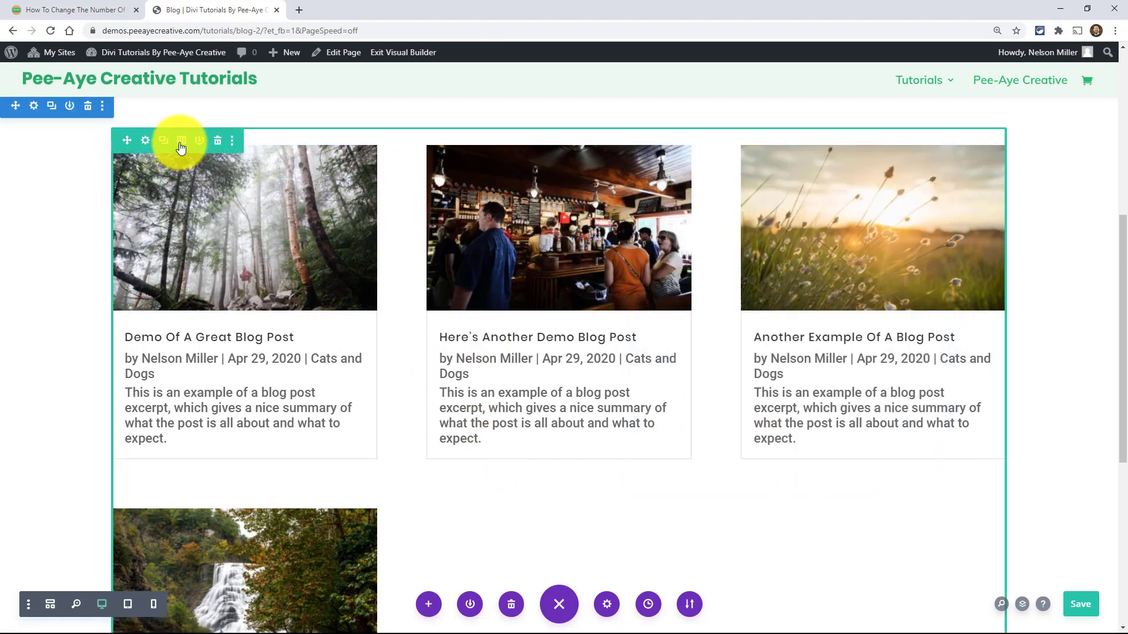
- Try a two-column structure of three-fifths and two-fifths on the row containing the Blog module
{"action": "left_click", "coordinate": [181, 141]}
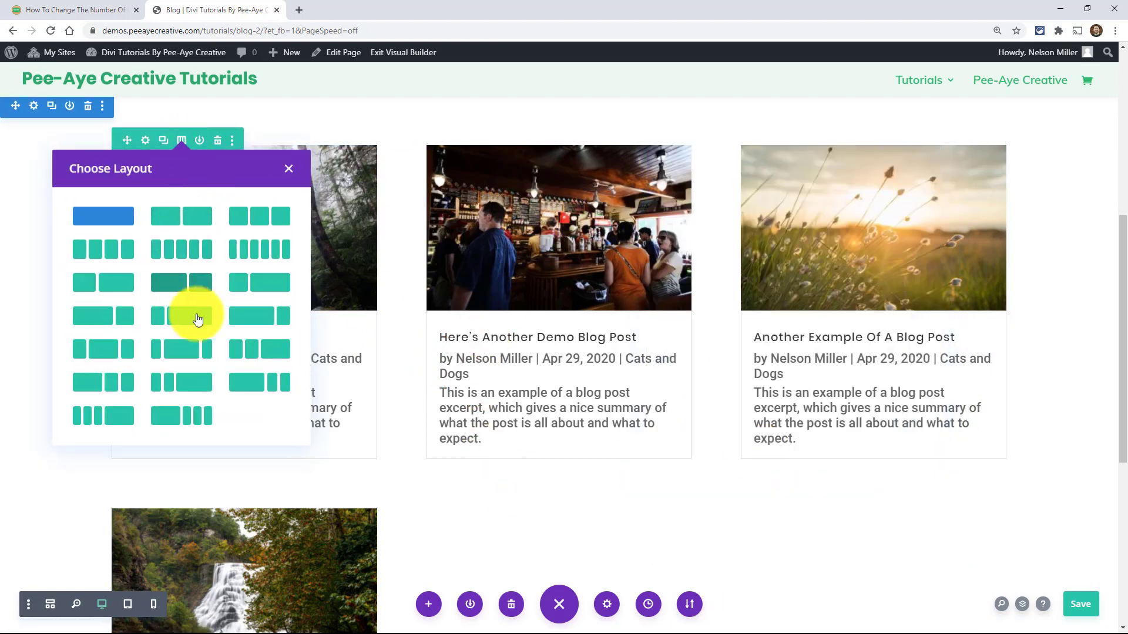
{"action": "left_click", "coordinate": [197, 285]}
{"action": "scroll", "coordinate": [397, 352], "scroll_direction": "down", "scroll_amount": 2}
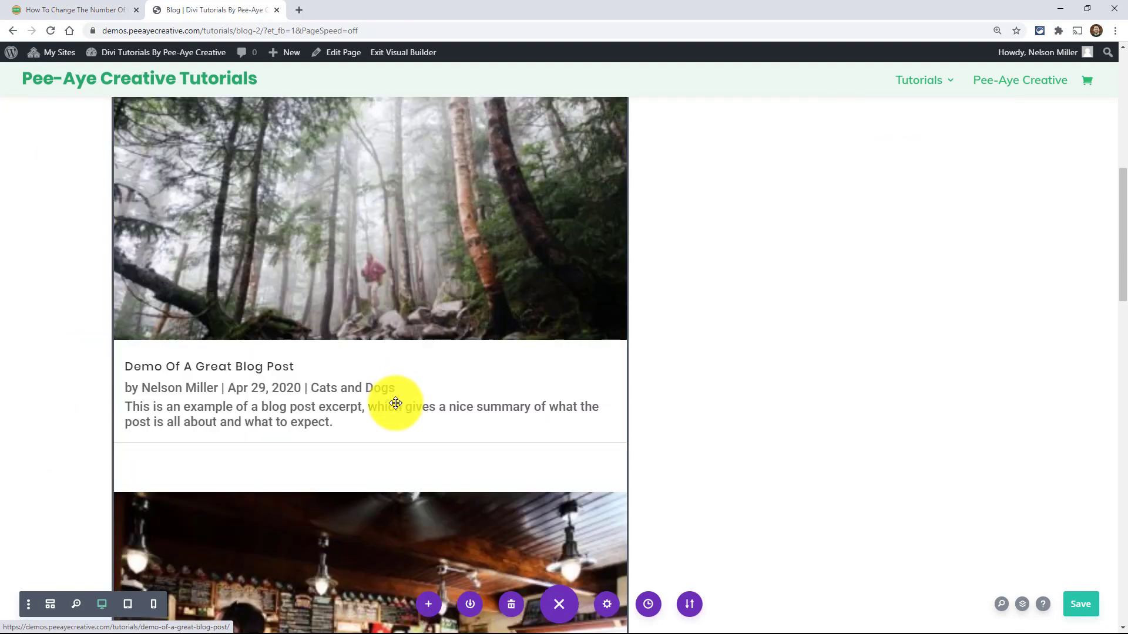
{"action": "scroll", "coordinate": [395, 400], "scroll_direction": "up", "scroll_amount": 4}
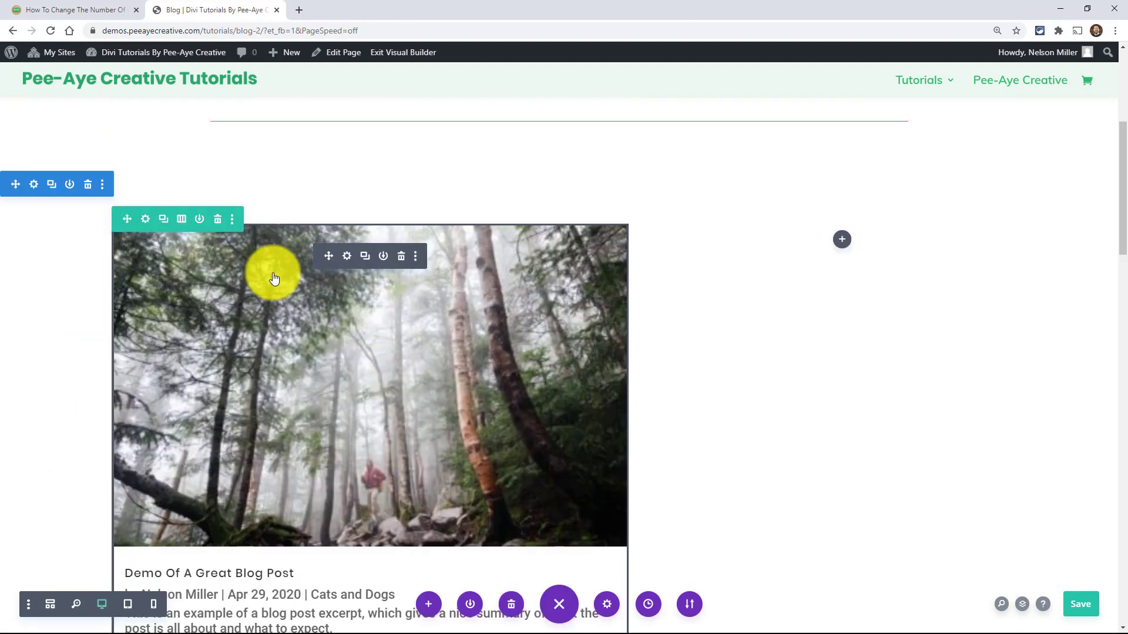
- Try a three-quarters and one-quarter column structure on the blog row, and return the row to a single column
{"action": "left_click", "coordinate": [182, 219]}
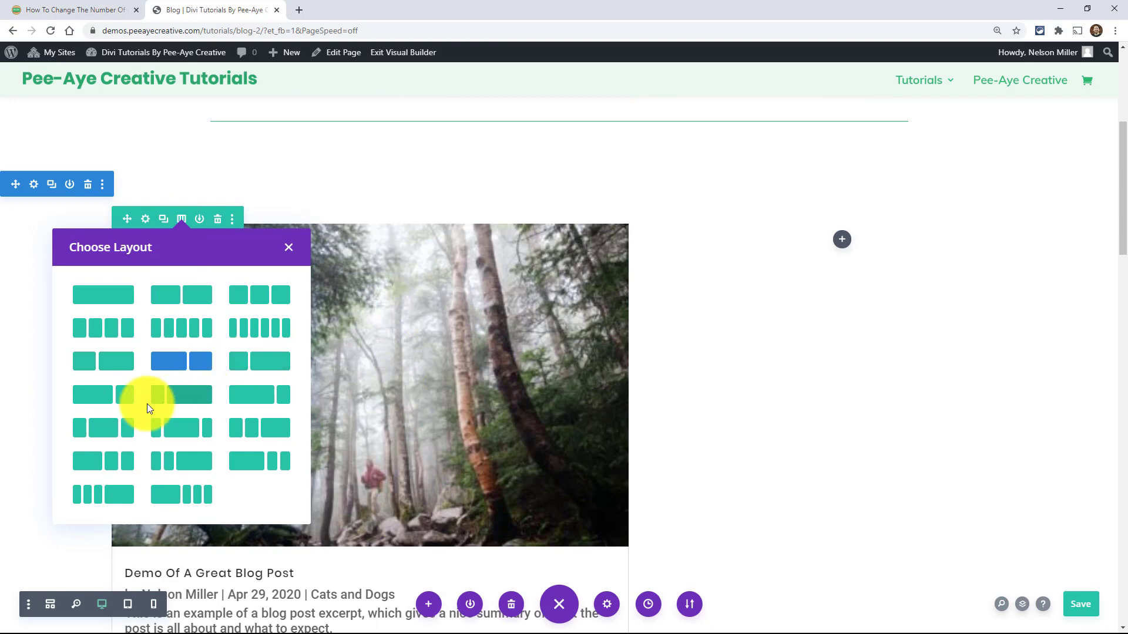
{"action": "left_click", "coordinate": [257, 403]}
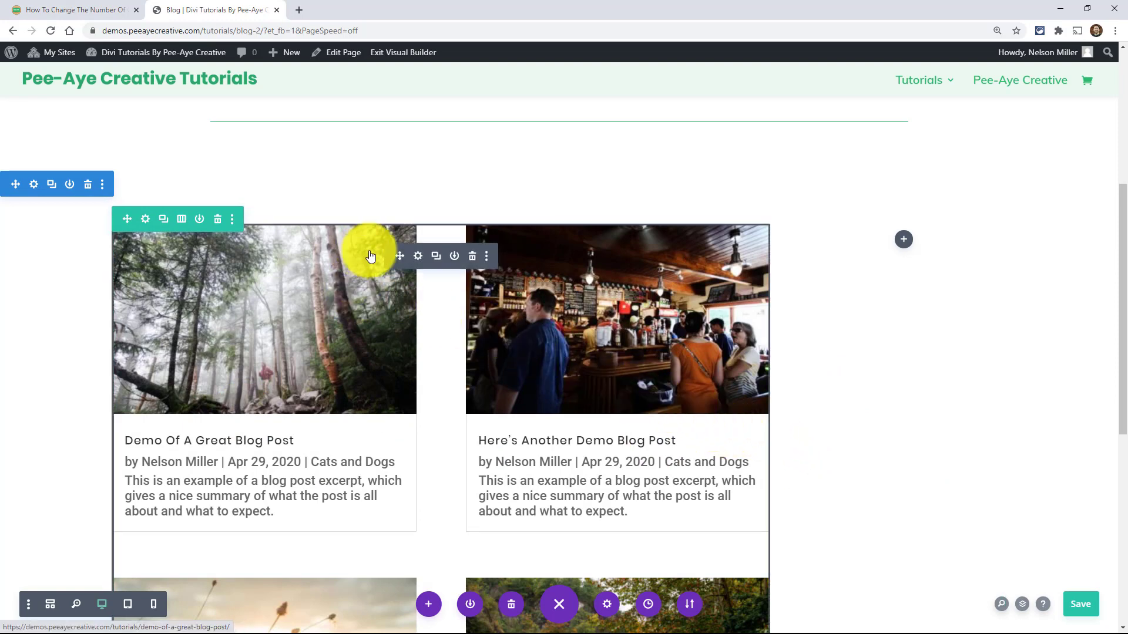
{"action": "left_click", "coordinate": [181, 219]}
{"action": "left_click", "coordinate": [122, 294]}
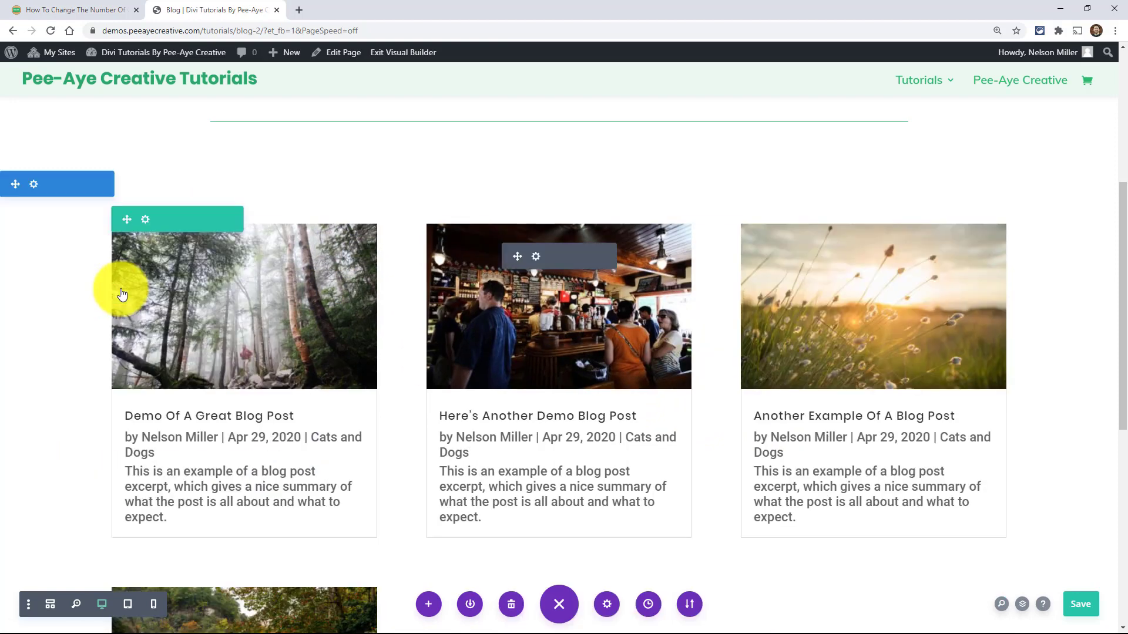
- Set the Blog module's layout to Fullwidth, check the posts on the page, and save the module settings
{"action": "left_click", "coordinate": [536, 256]}
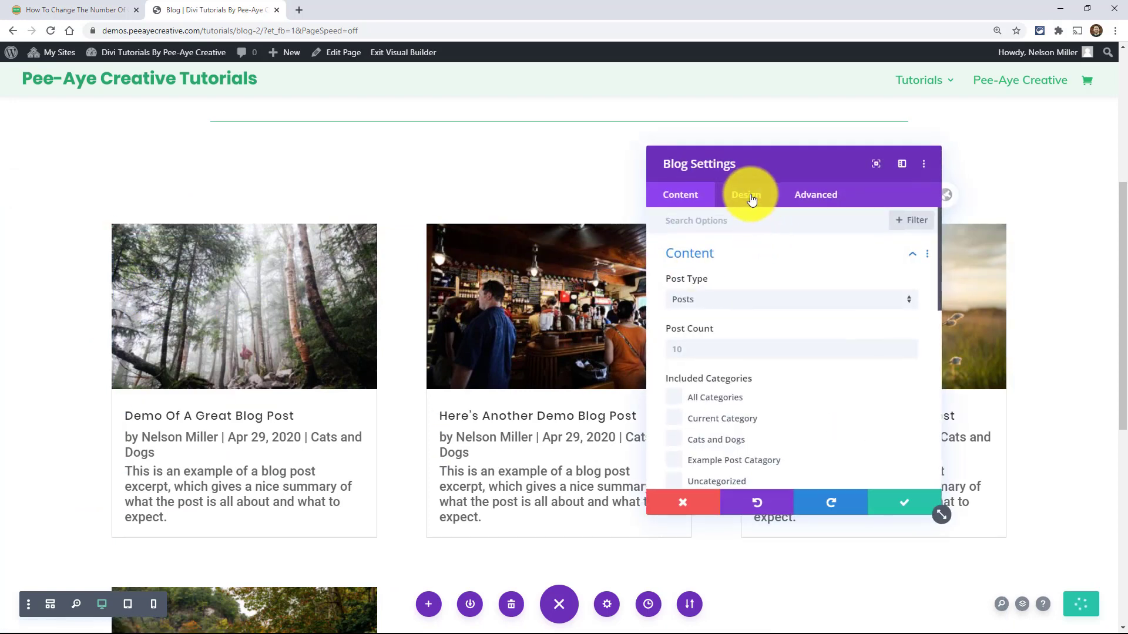
{"action": "left_click", "coordinate": [749, 196]}
{"action": "left_click", "coordinate": [701, 307]}
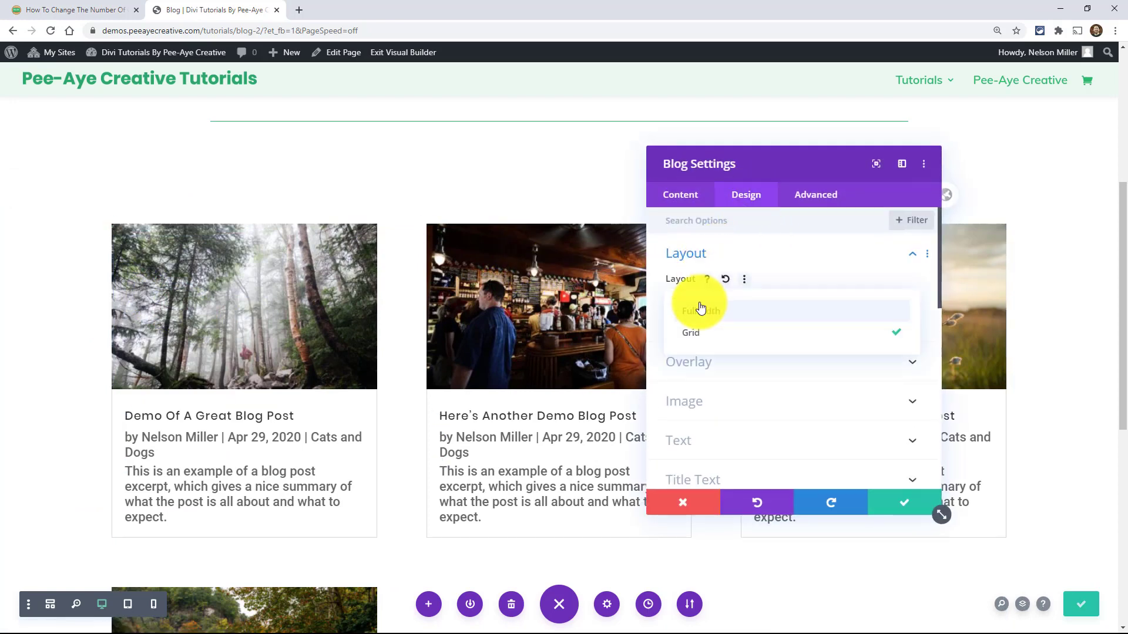
{"action": "left_click", "coordinate": [699, 309]}
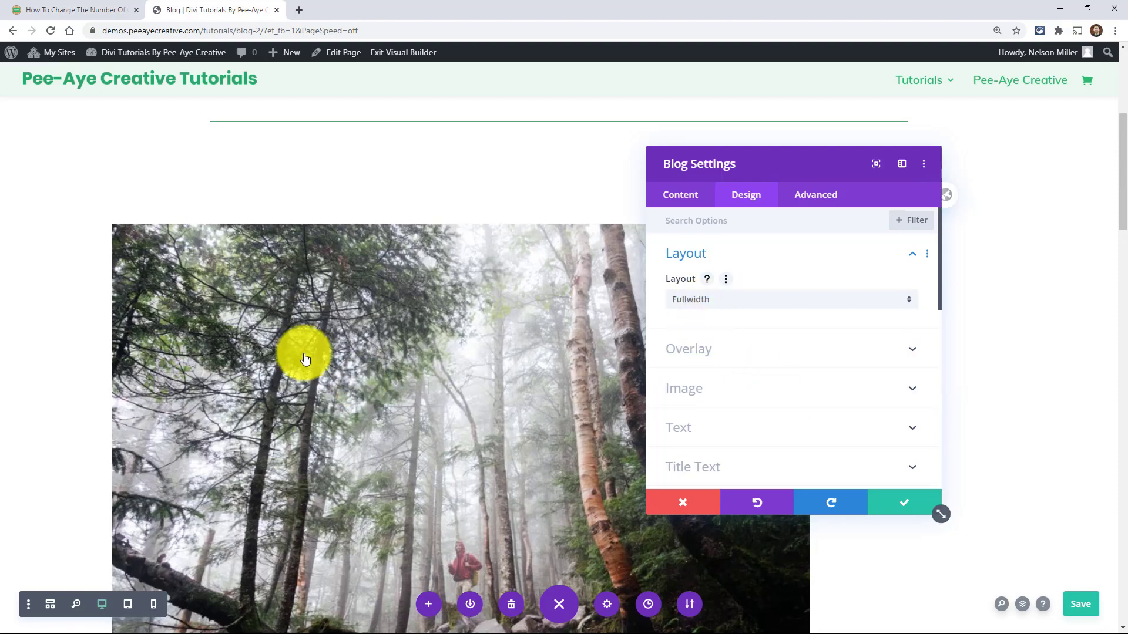
{"action": "scroll", "coordinate": [297, 374], "scroll_direction": "down", "scroll_amount": 5}
{"action": "scroll", "coordinate": [302, 380], "scroll_direction": "up", "scroll_amount": 5}
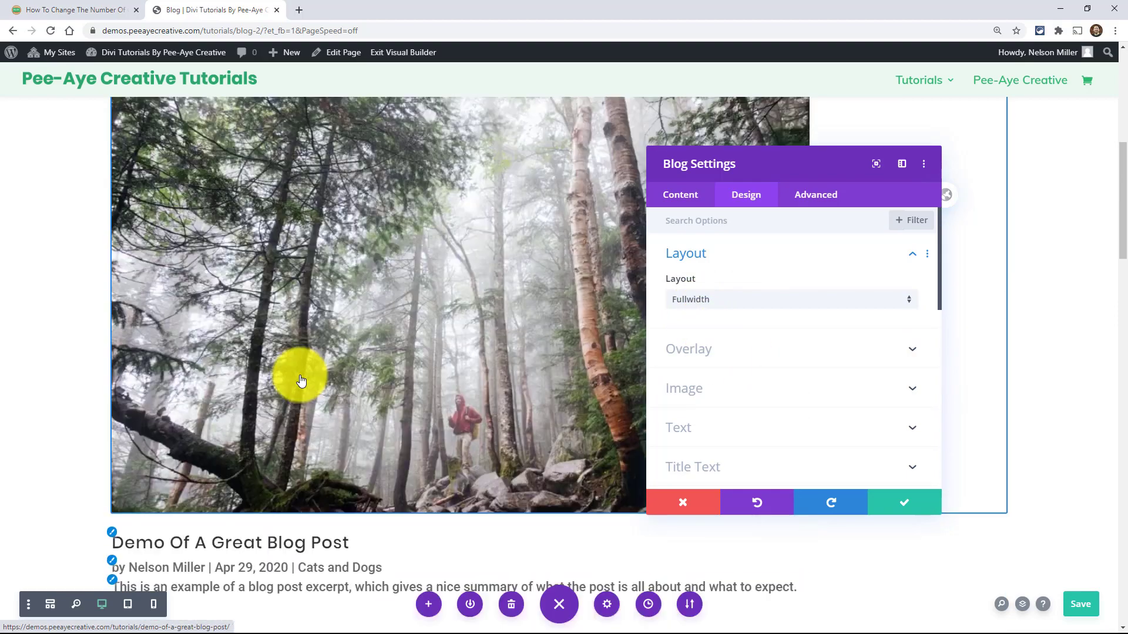
{"action": "scroll", "coordinate": [298, 377], "scroll_direction": "down", "scroll_amount": 6}
{"action": "scroll", "coordinate": [297, 302], "scroll_direction": "up", "scroll_amount": 6}
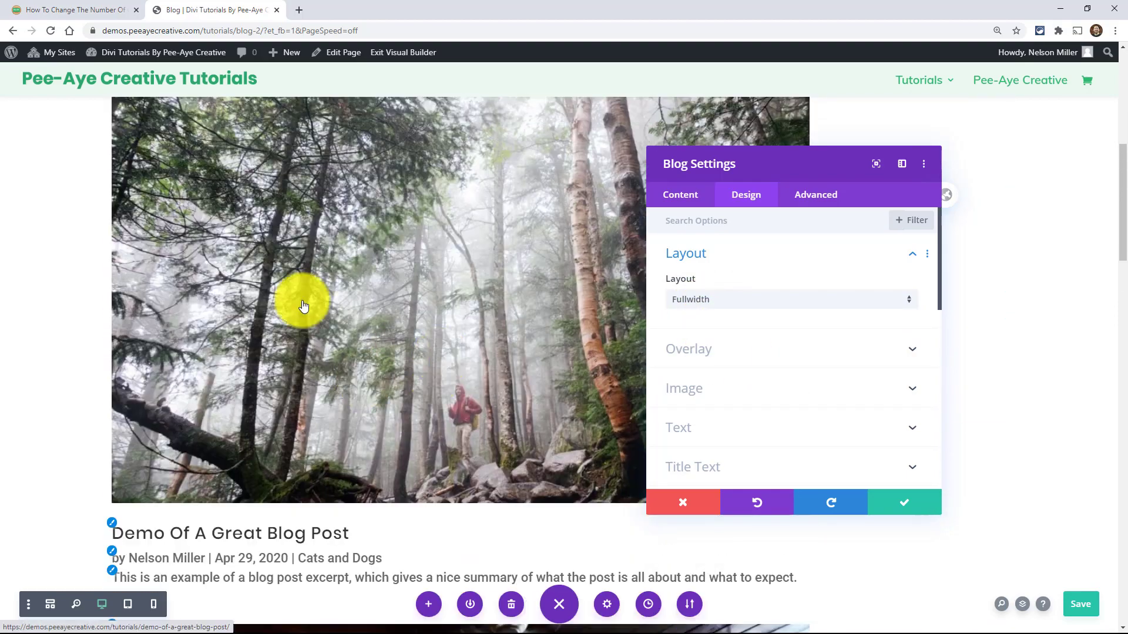
{"action": "scroll", "coordinate": [265, 282], "scroll_direction": "down", "scroll_amount": 2}
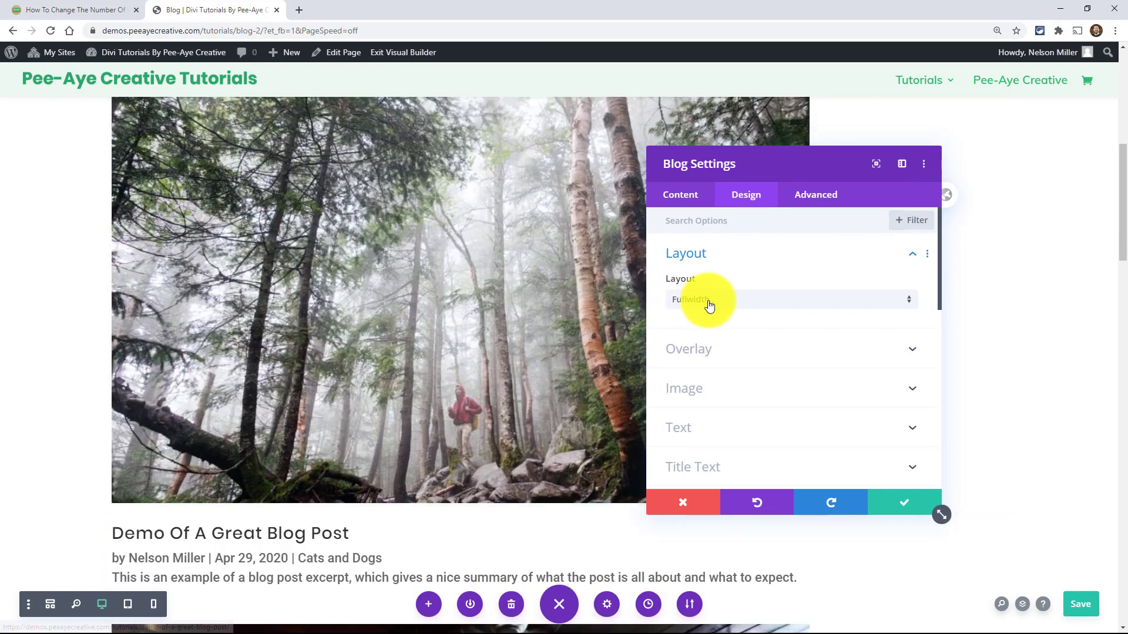
{"action": "scroll", "coordinate": [384, 399], "scroll_direction": "up", "scroll_amount": 1}
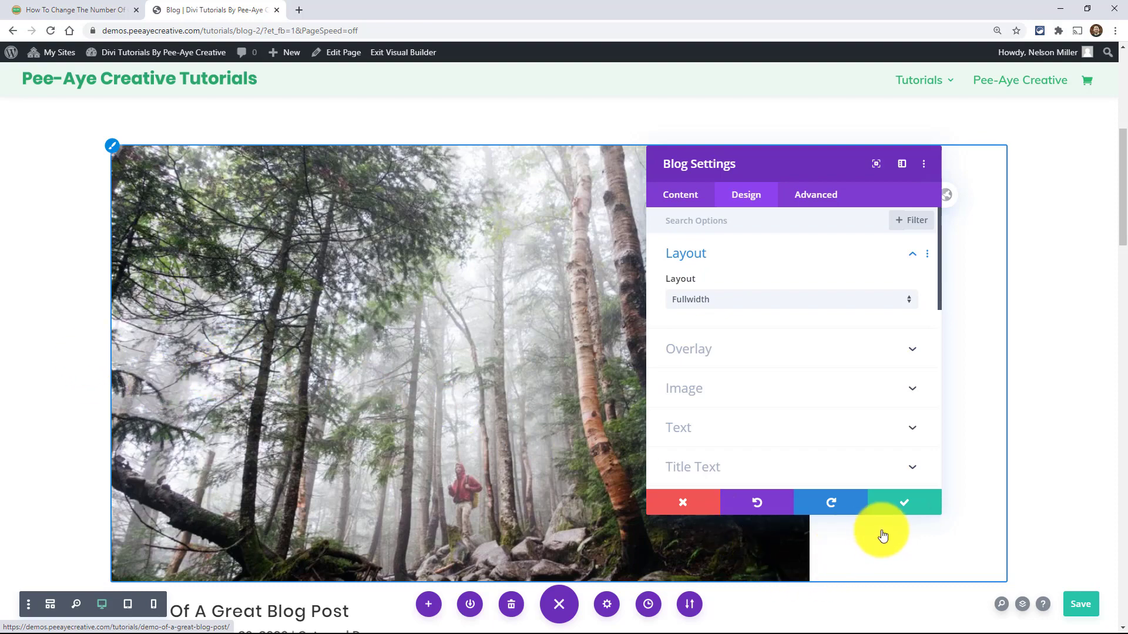
{"action": "left_click", "coordinate": [900, 504]}
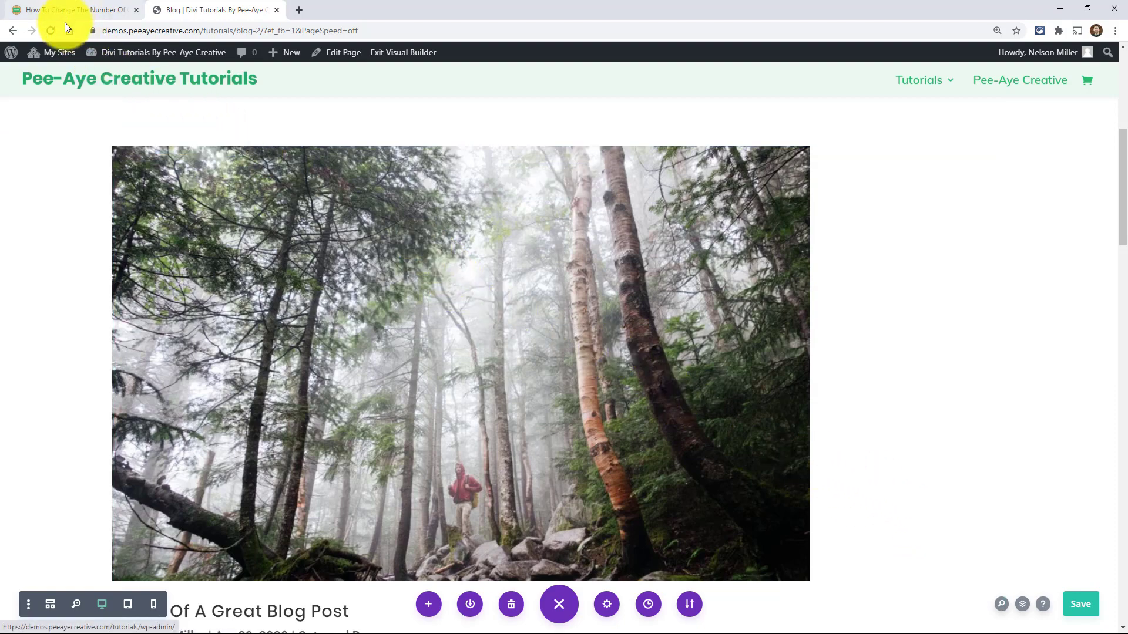
- Switch to the tutorial article and read the instructions for making the Divi Blog module into 2 columns
{"action": "left_click", "coordinate": [74, 7]}
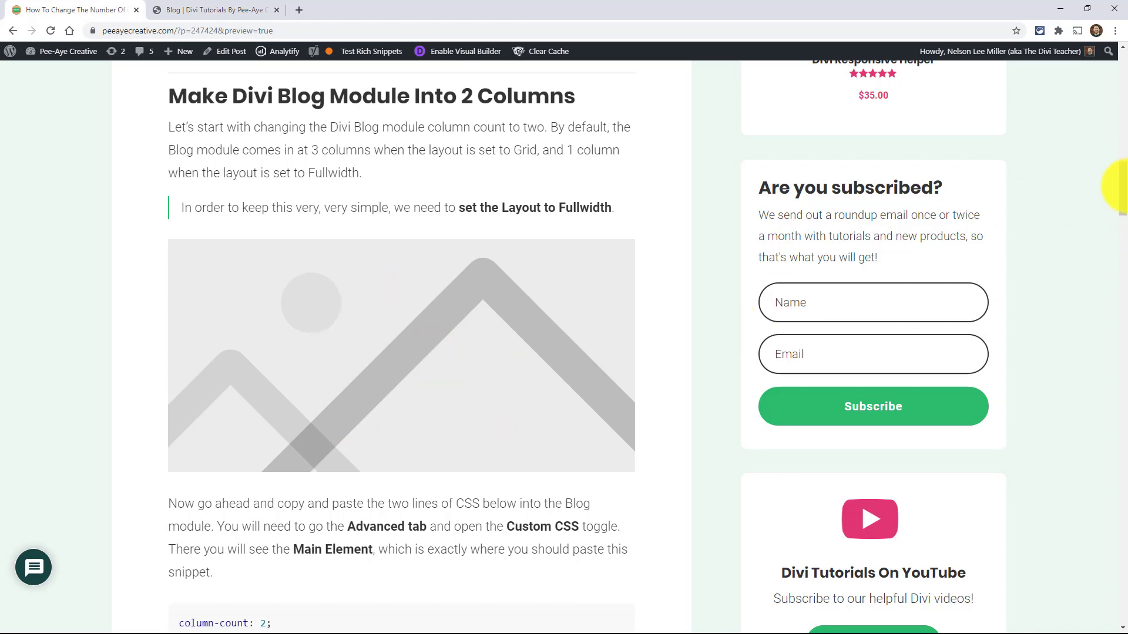
{"action": "scroll", "coordinate": [1120, 183], "scroll_direction": "down", "scroll_amount": 3}
{"action": "scroll", "coordinate": [1120, 181], "scroll_direction": "up", "scroll_amount": 3}
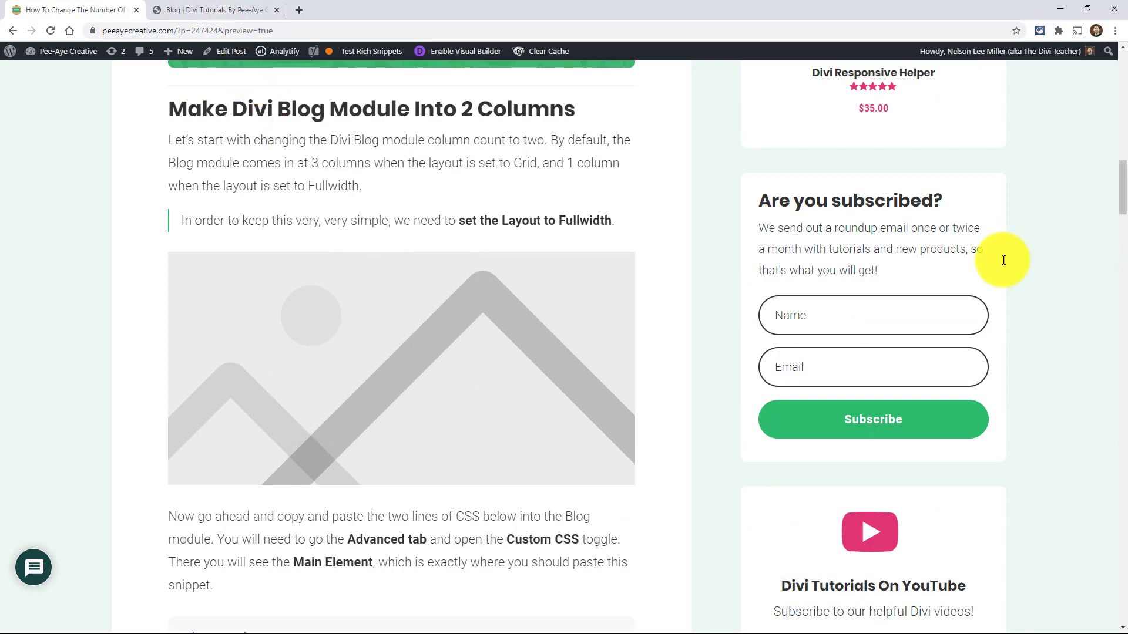
{"action": "scroll", "coordinate": [1115, 221], "scroll_direction": "down", "scroll_amount": 4}
{"action": "left_click_drag", "start_coordinate": [1118, 264], "coordinate": [1101, 186]}
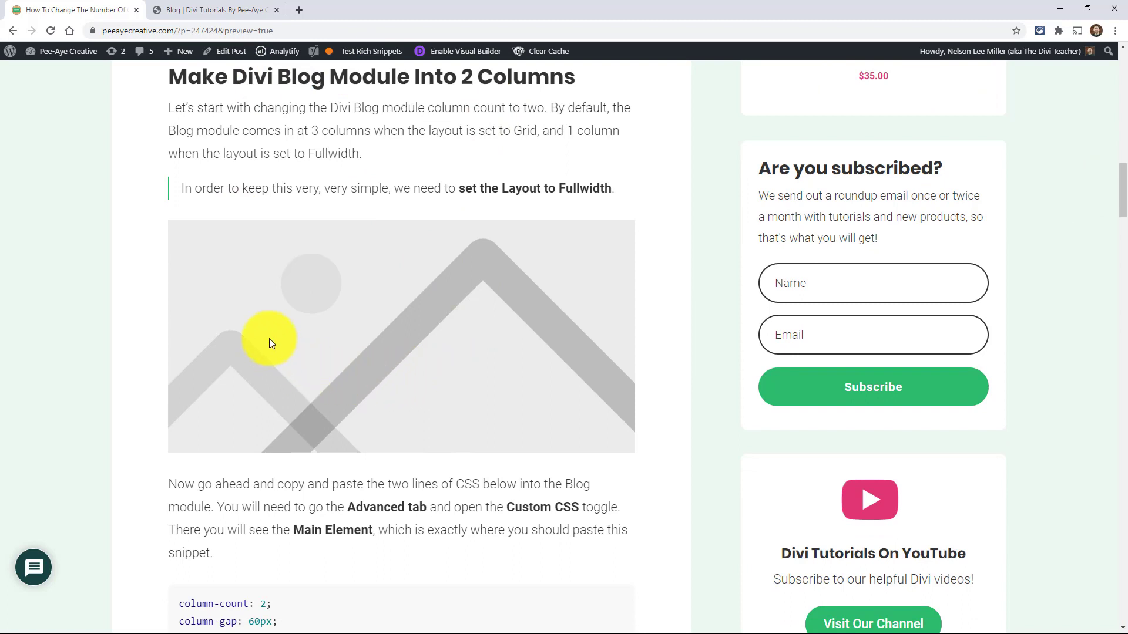
{"action": "scroll", "coordinate": [269, 339], "scroll_direction": "up", "scroll_amount": 1}
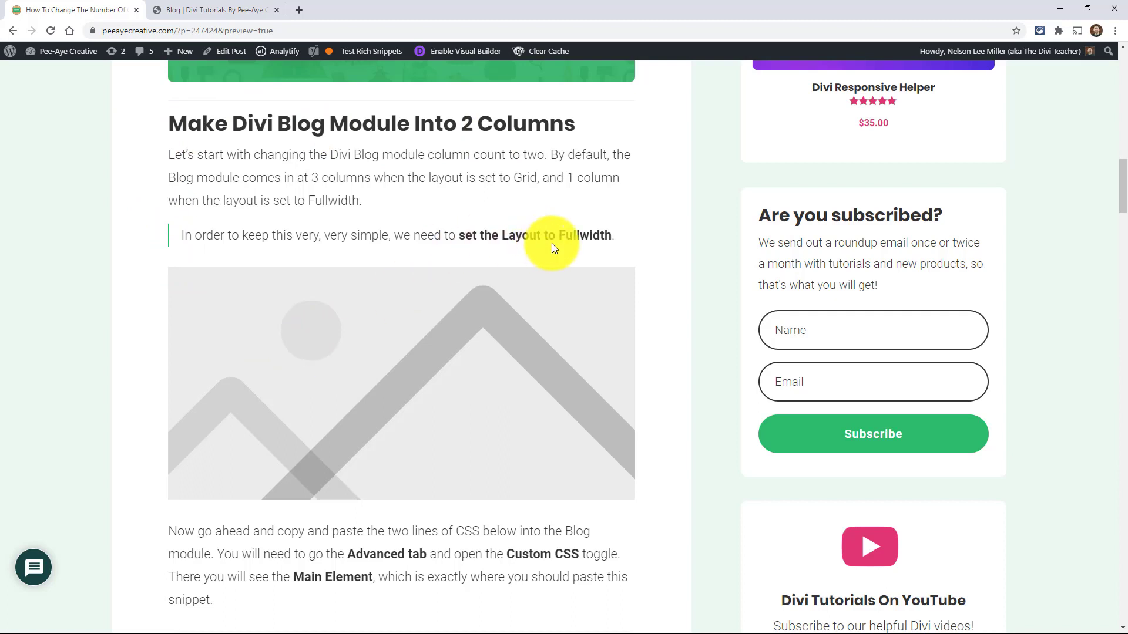
{"action": "scroll", "coordinate": [345, 259], "scroll_direction": "down", "scroll_amount": 1}
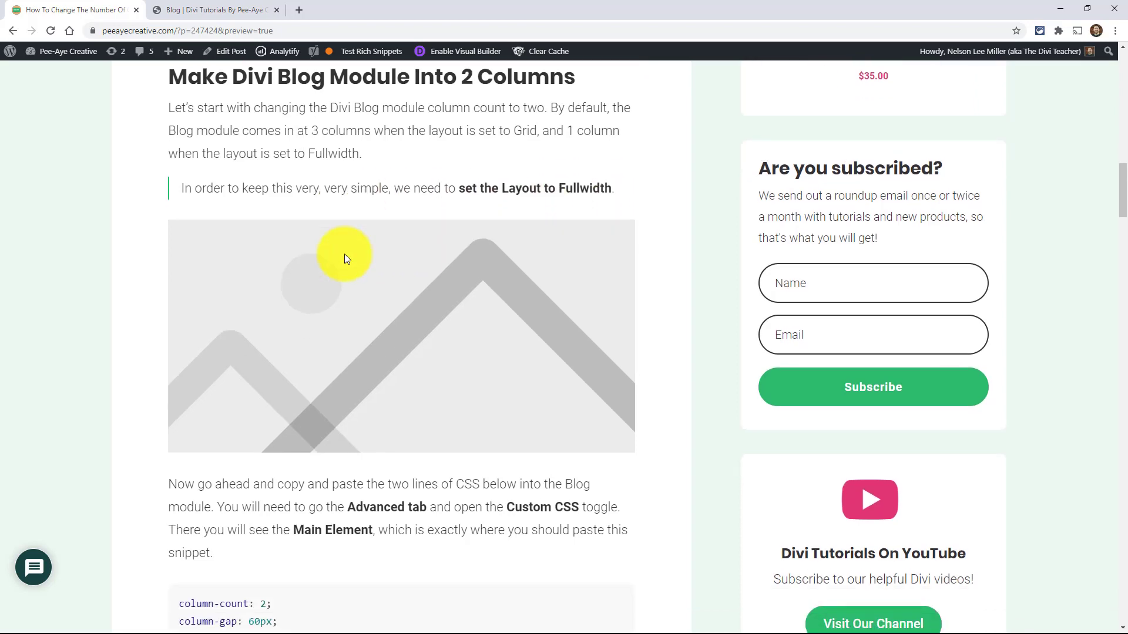
- Copy the CSS lines "column-count: 2;" and "column-gap: 60px;" from the article and return to the demo page
{"action": "scroll", "coordinate": [345, 258], "scroll_direction": "down", "scroll_amount": 3}
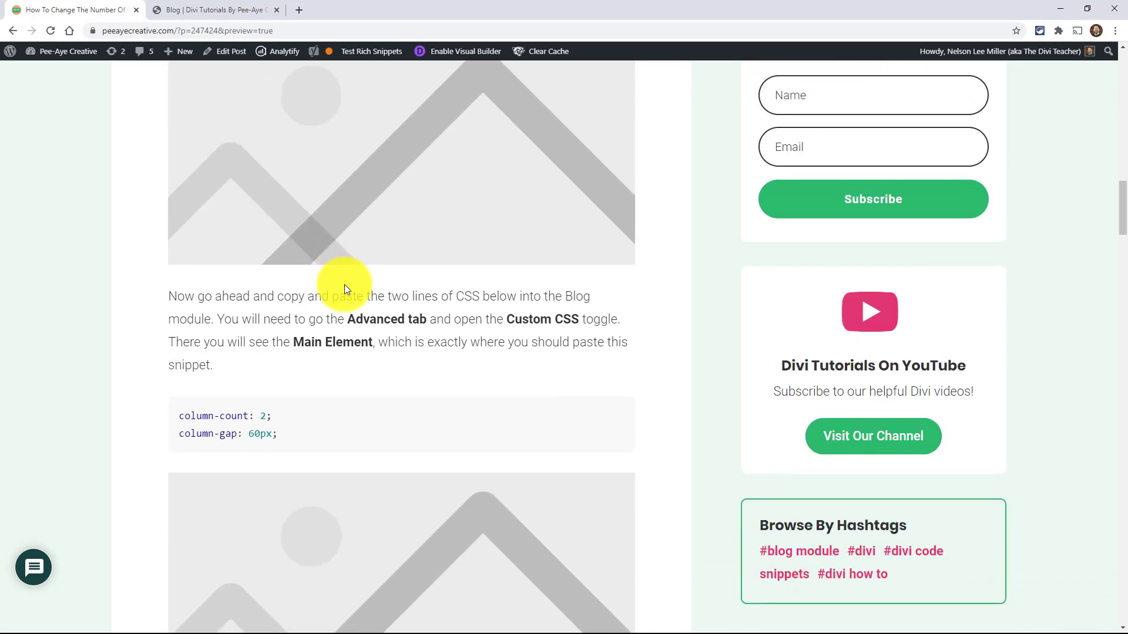
{"action": "scroll", "coordinate": [344, 285], "scroll_direction": "down", "scroll_amount": 1}
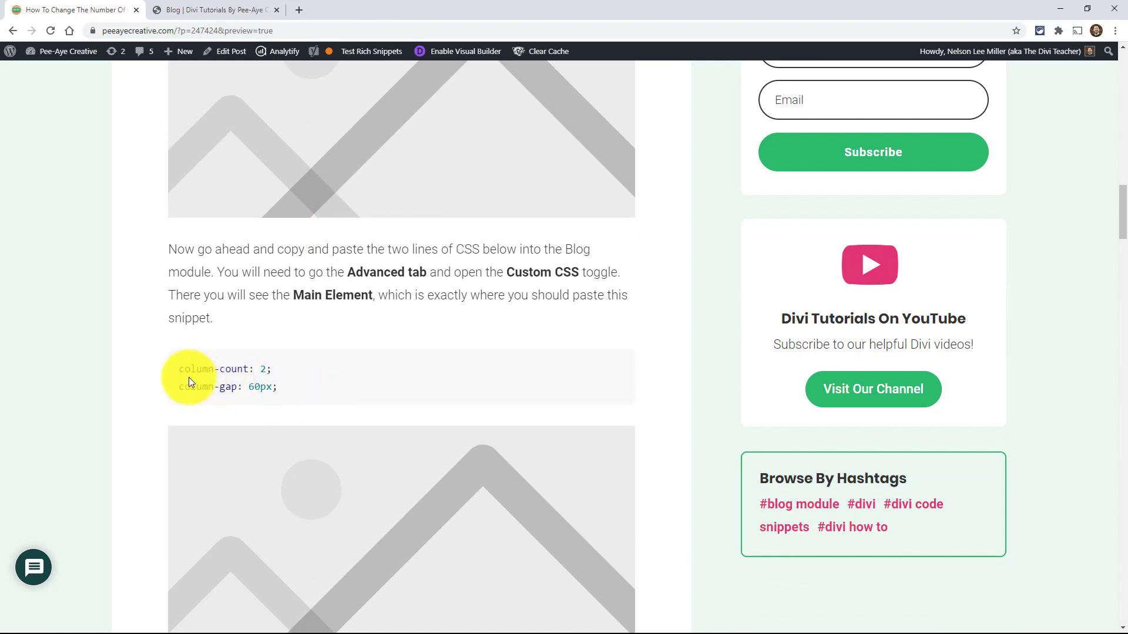
{"action": "left_click_drag", "start_coordinate": [181, 370], "coordinate": [281, 390]}
{"action": "key", "text": "ctrl+c"}
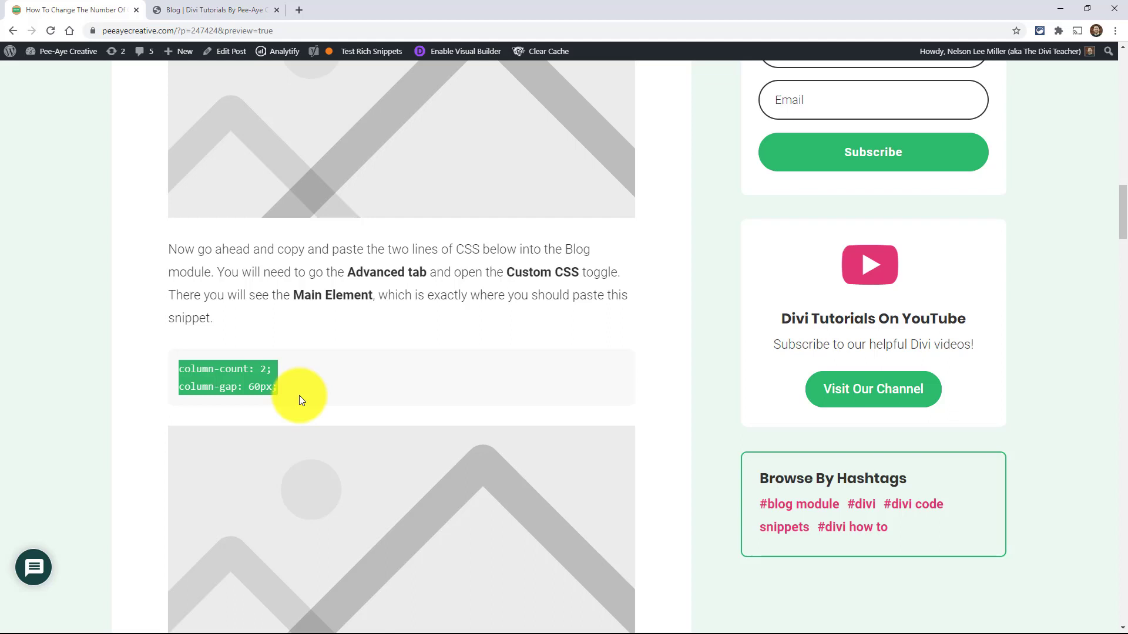
{"action": "left_click", "coordinate": [247, 372]}
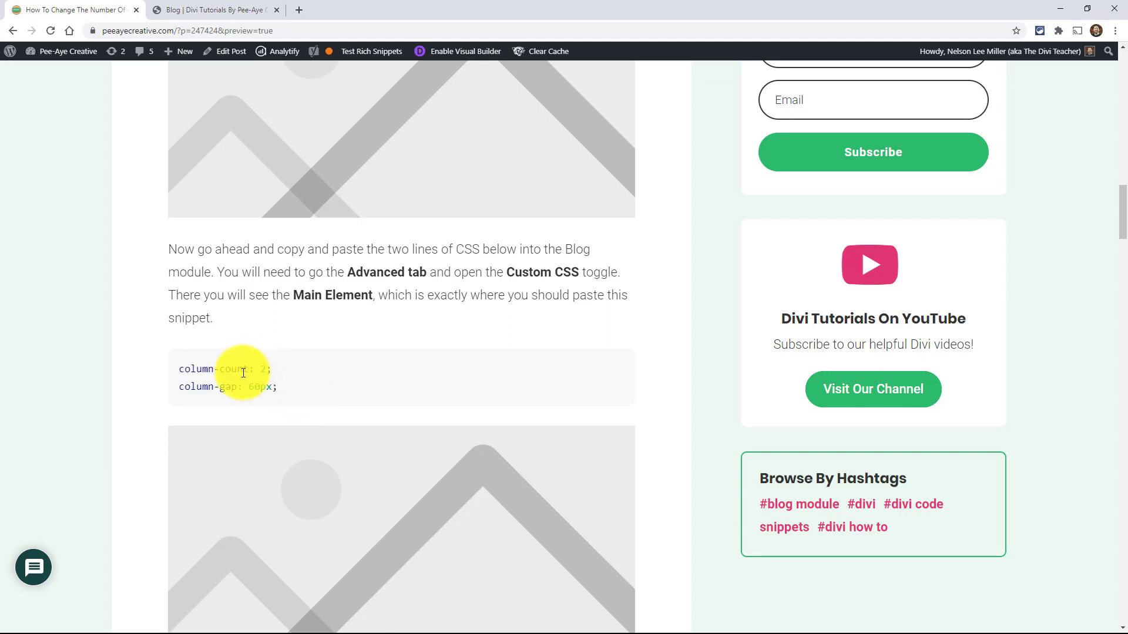
{"action": "left_click", "coordinate": [200, 12]}
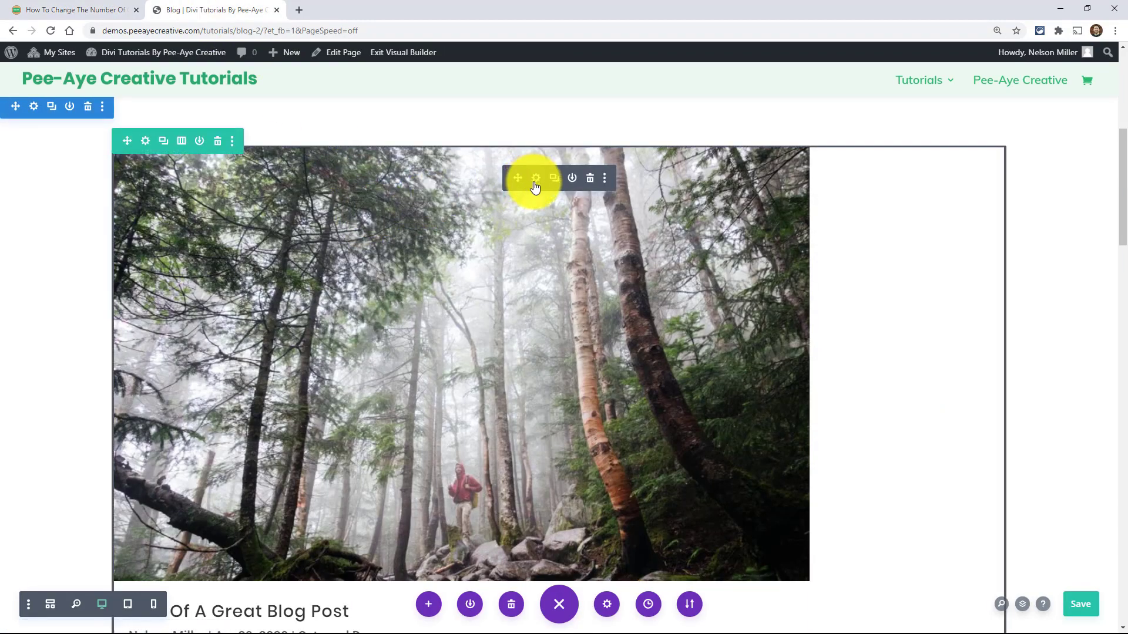
- Add the copied CSS "column-count: 2; column-gap: 60px;" to the Blog module's Main Element custom CSS and save the module settings
{"action": "left_click", "coordinate": [535, 179]}
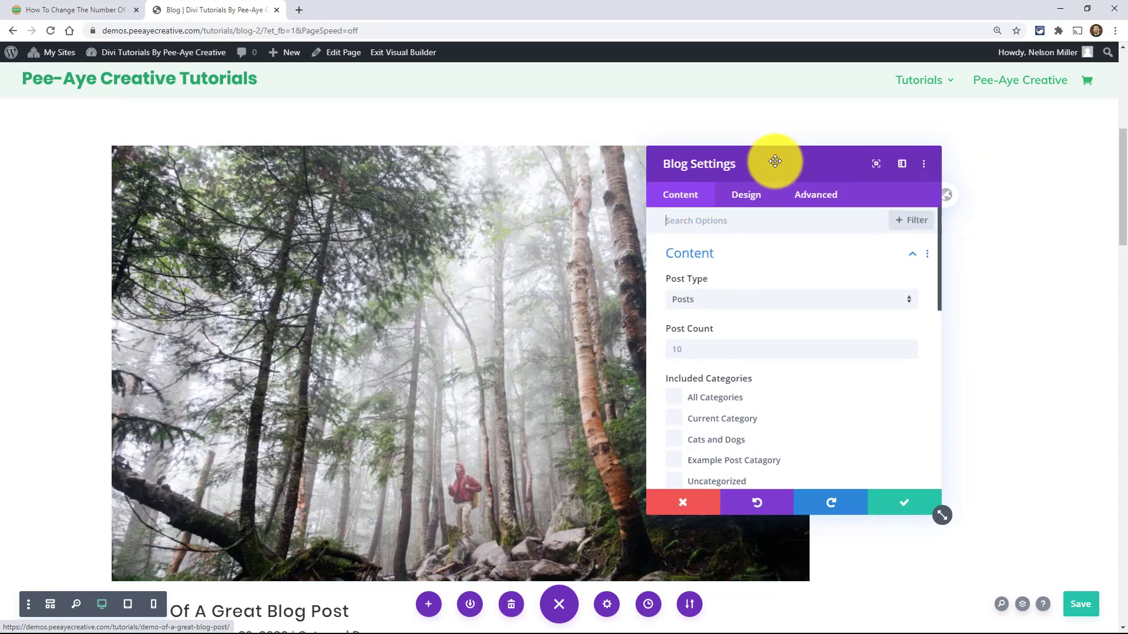
{"action": "left_click_drag", "start_coordinate": [775, 162], "coordinate": [697, 185]}
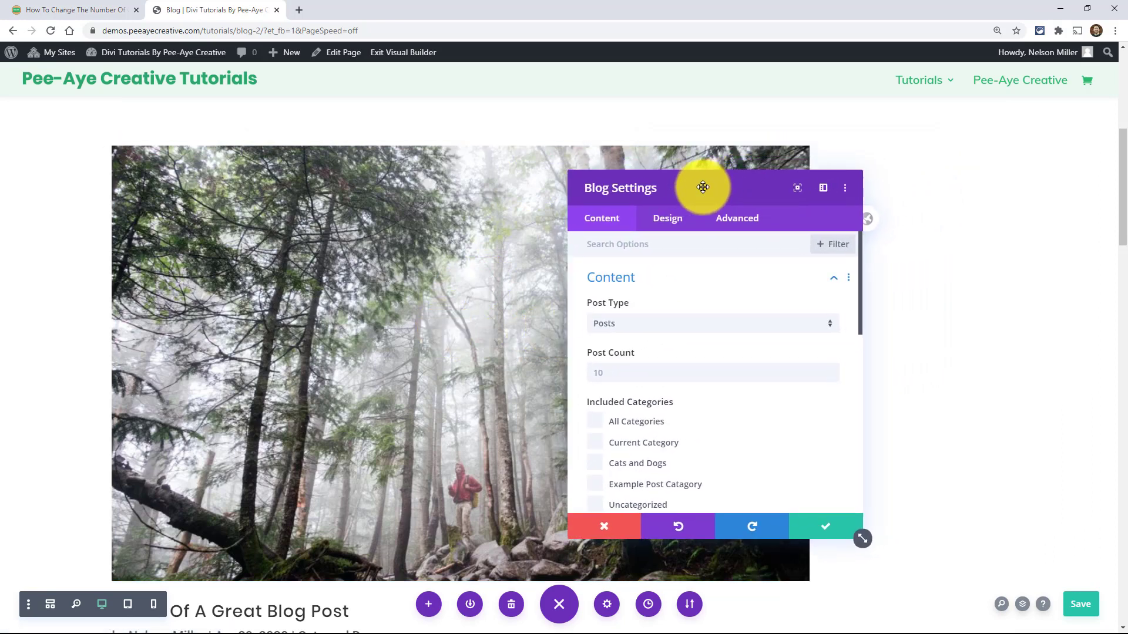
{"action": "left_click", "coordinate": [729, 220]}
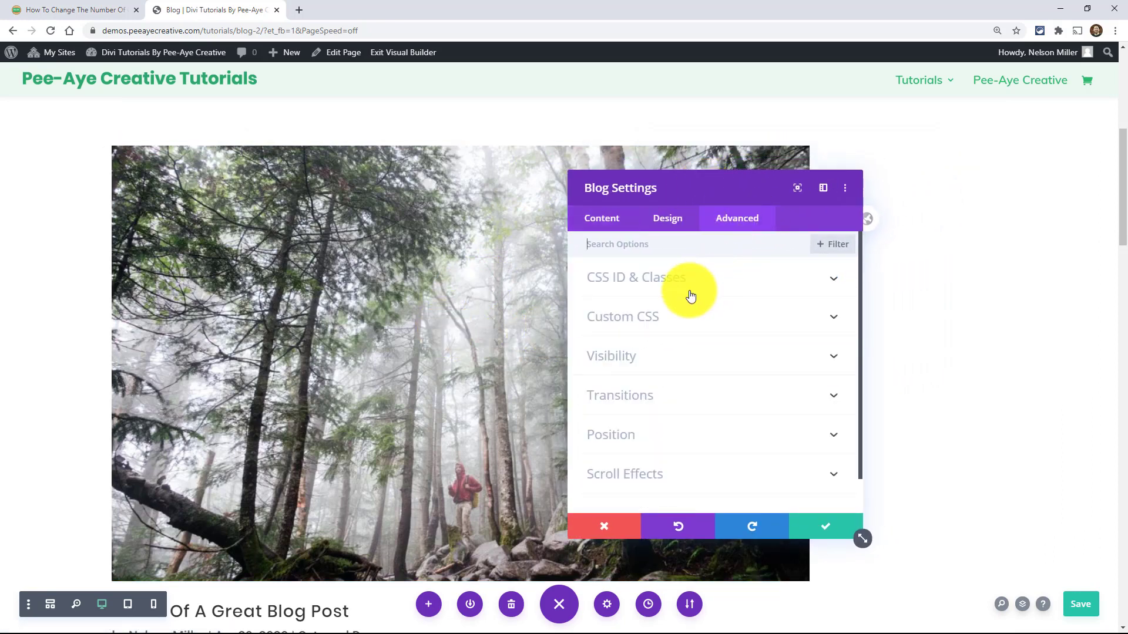
{"action": "left_click", "coordinate": [605, 317]}
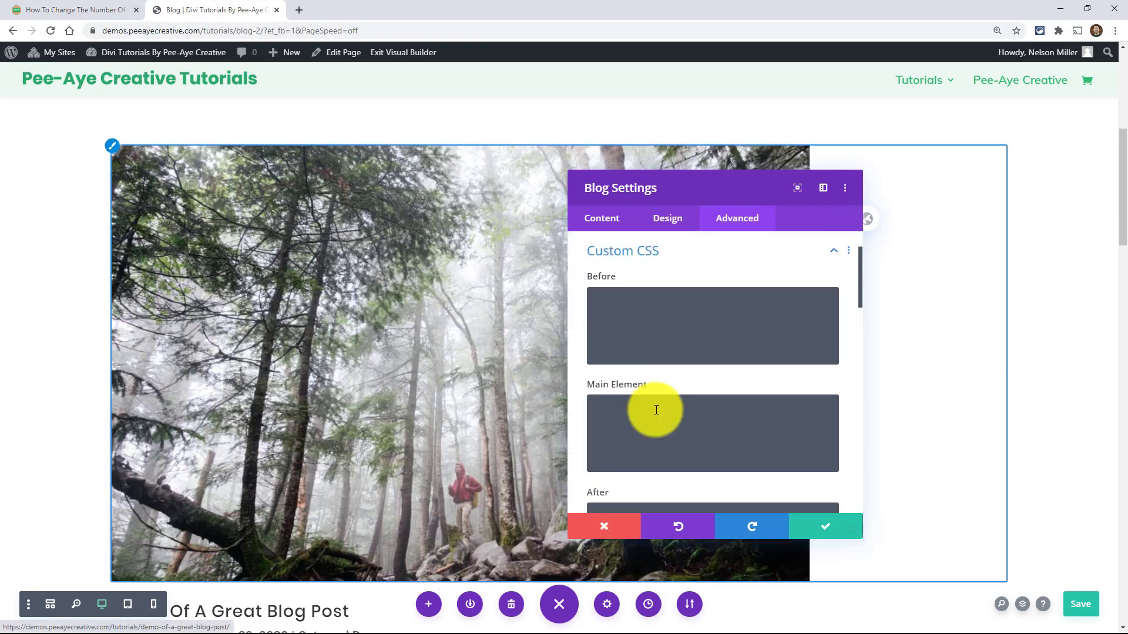
{"action": "left_click", "coordinate": [658, 443]}
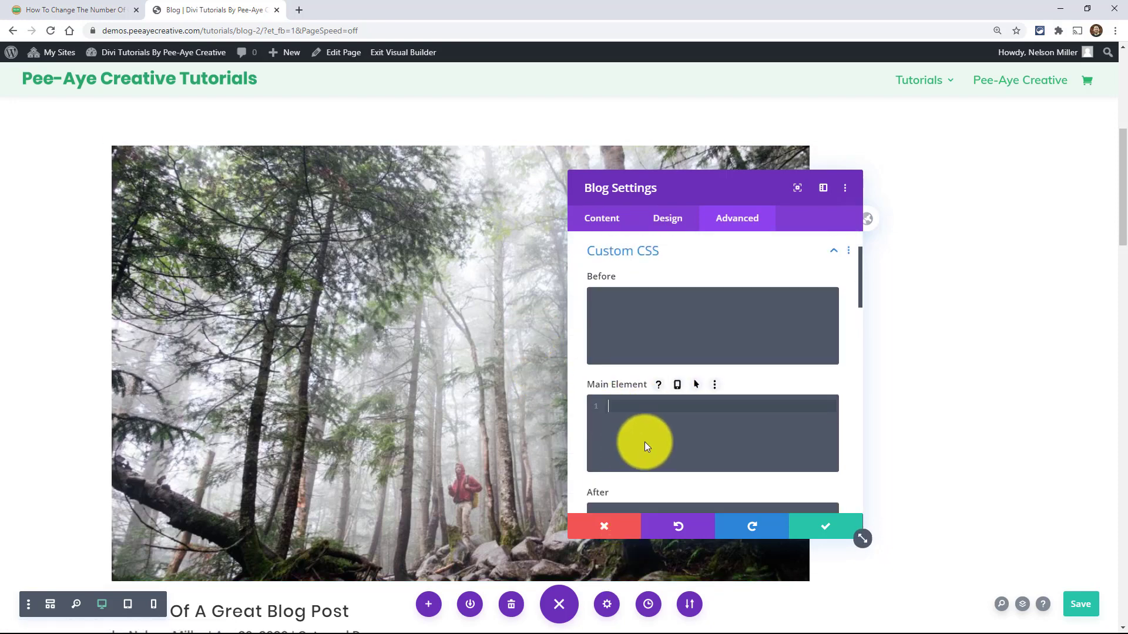
{"action": "key", "text": "ctrl+v"}
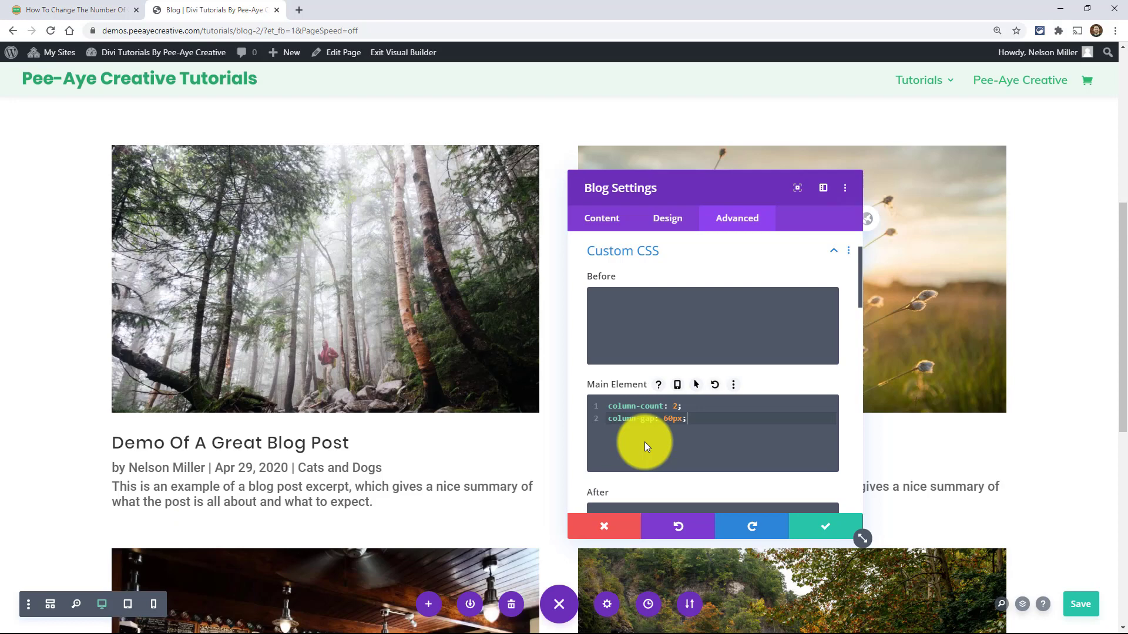
{"action": "left_click", "coordinate": [820, 529]}
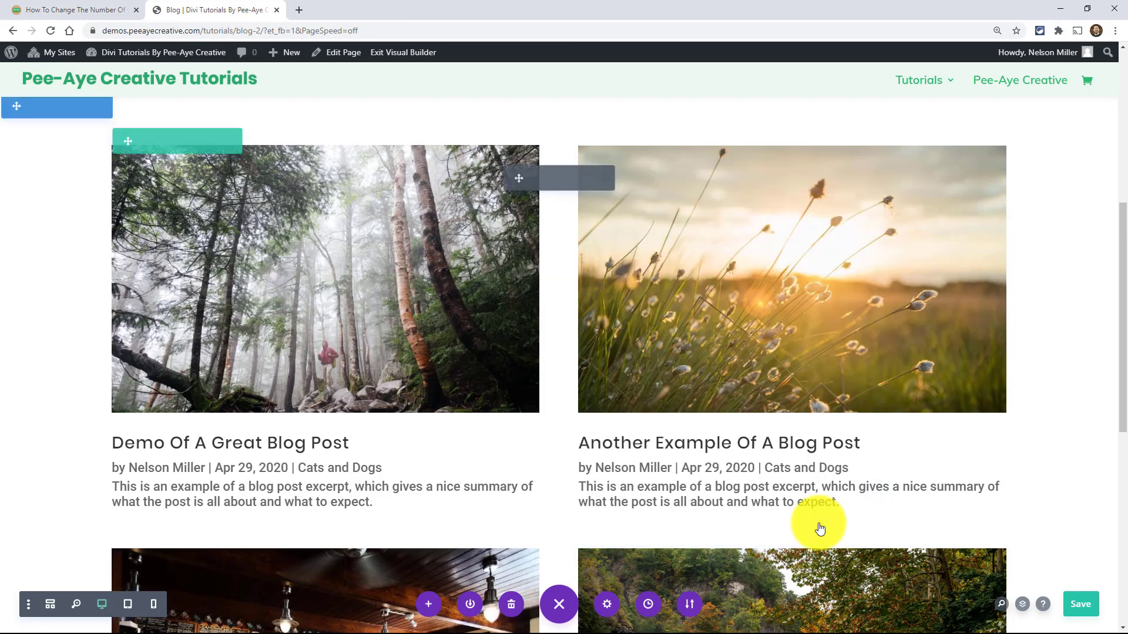
- Look over the blog posts on the page to check their column layout and spacing
{"action": "scroll", "coordinate": [111, 369], "scroll_direction": "down", "scroll_amount": 8}
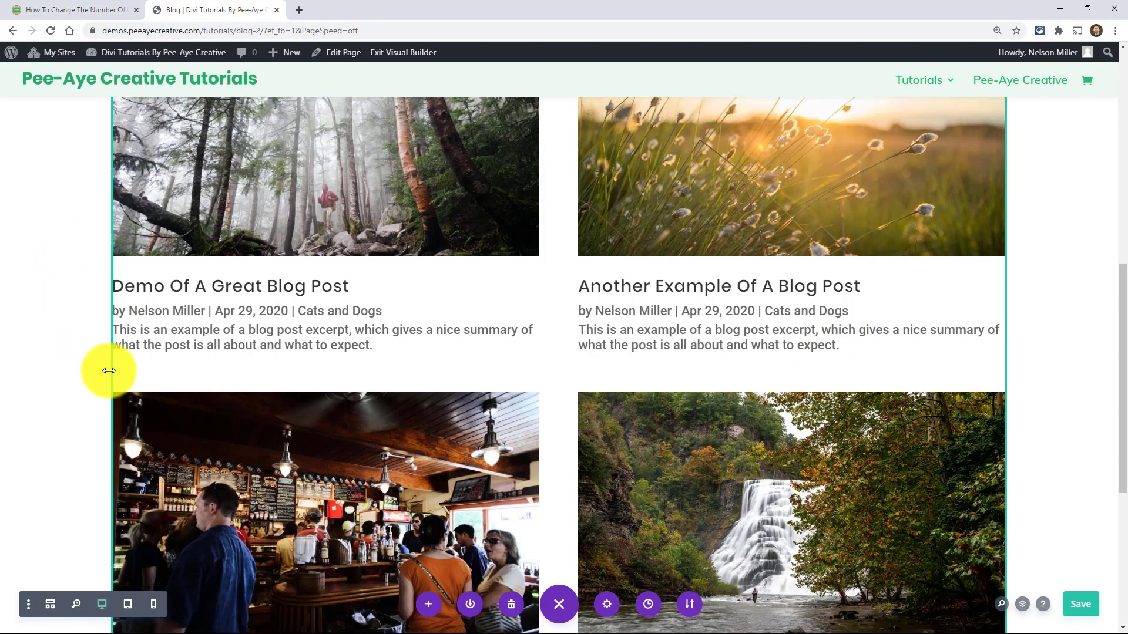
{"action": "scroll", "coordinate": [109, 372], "scroll_direction": "up", "scroll_amount": 8}
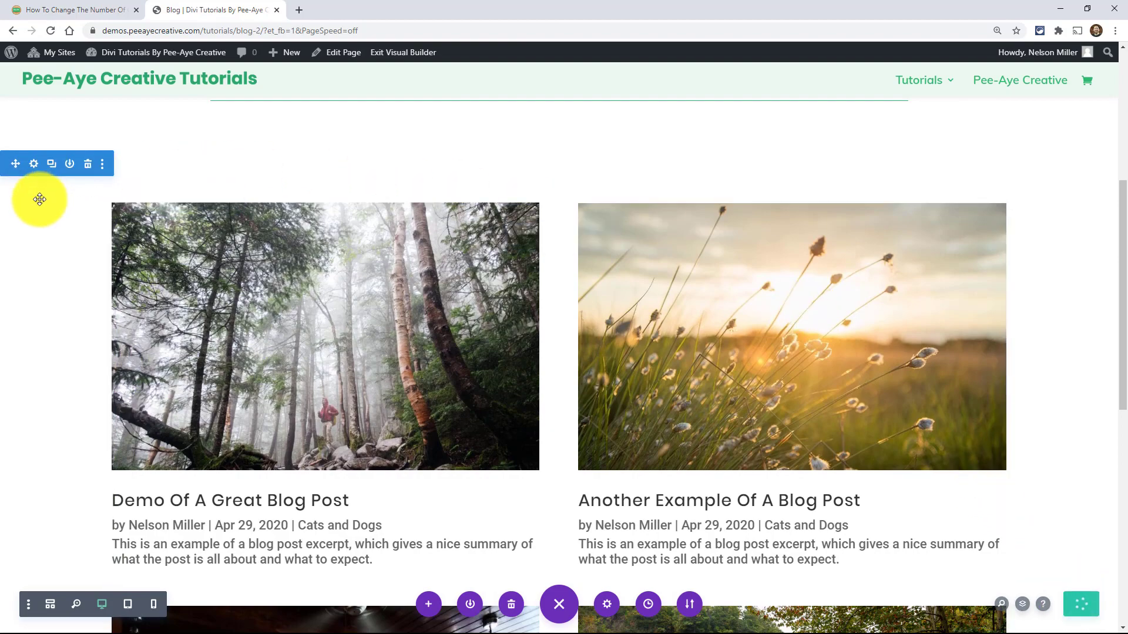
{"action": "scroll", "coordinate": [38, 196], "scroll_direction": "down", "scroll_amount": 1}
{"action": "scroll", "coordinate": [40, 199], "scroll_direction": "down", "scroll_amount": 2}
{"action": "scroll", "coordinate": [39, 199], "scroll_direction": "up", "scroll_amount": 4}
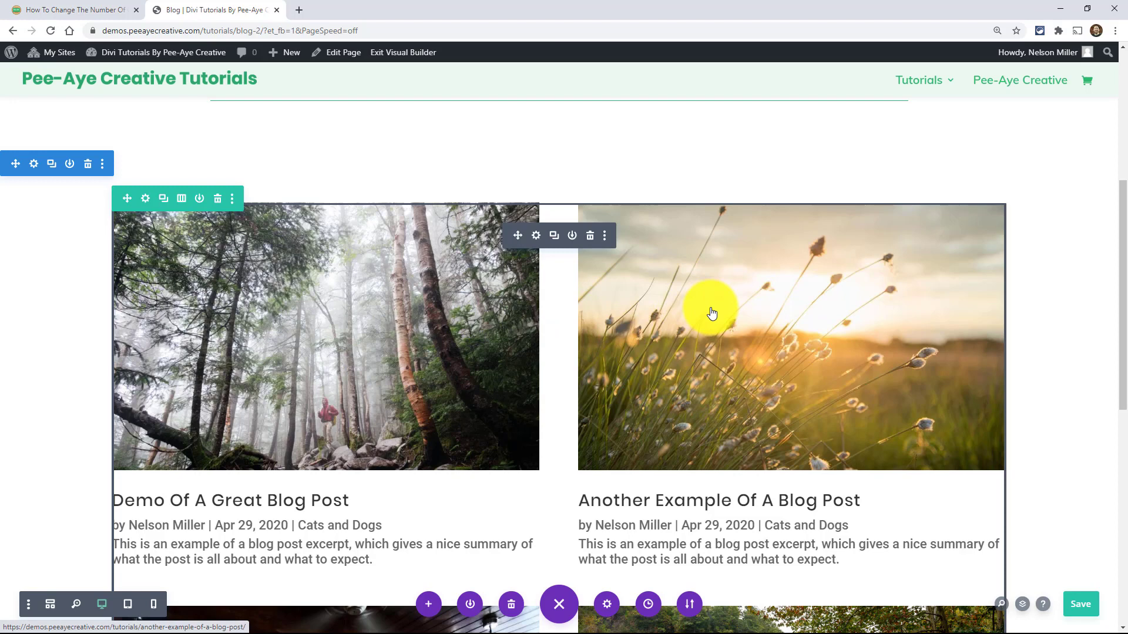
- Read the tutorial article's section on making the Divi Blog module into 4 columns and return to the demo page
{"action": "left_click", "coordinate": [80, 10]}
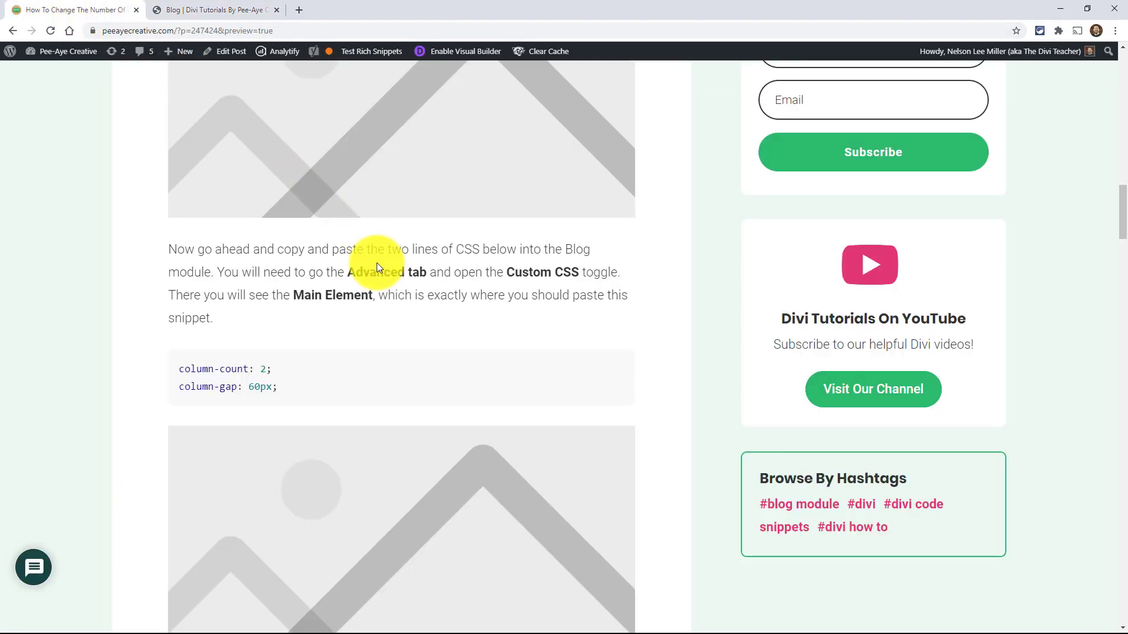
{"action": "scroll", "coordinate": [376, 265], "scroll_direction": "down", "scroll_amount": 8}
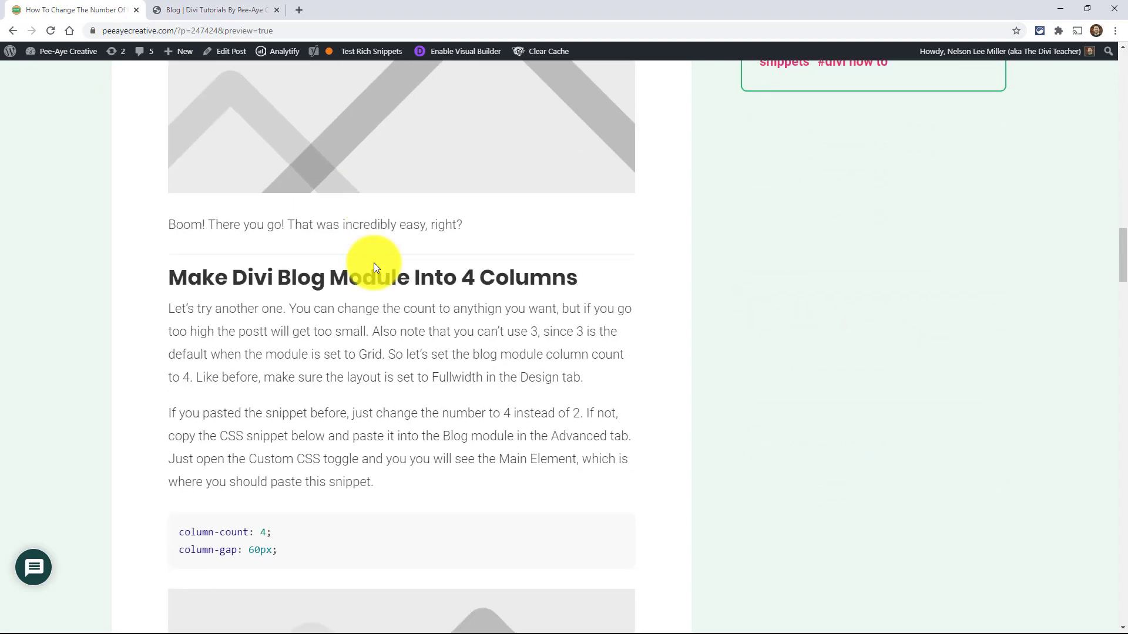
{"action": "scroll", "coordinate": [373, 268], "scroll_direction": "down", "scroll_amount": 2}
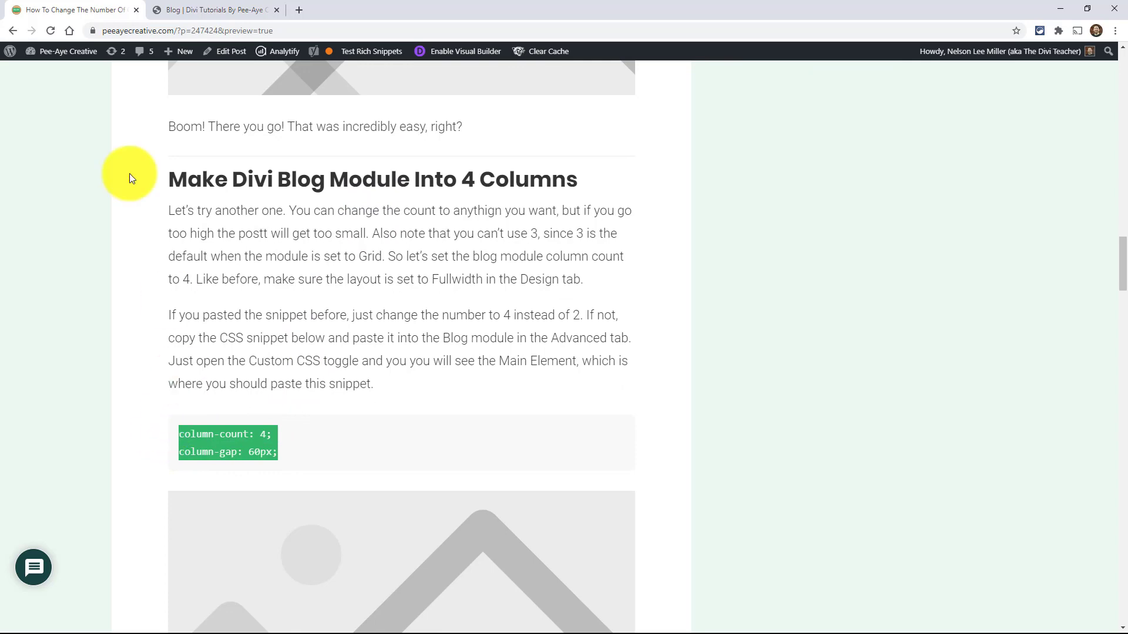
{"action": "left_click", "coordinate": [214, 6]}
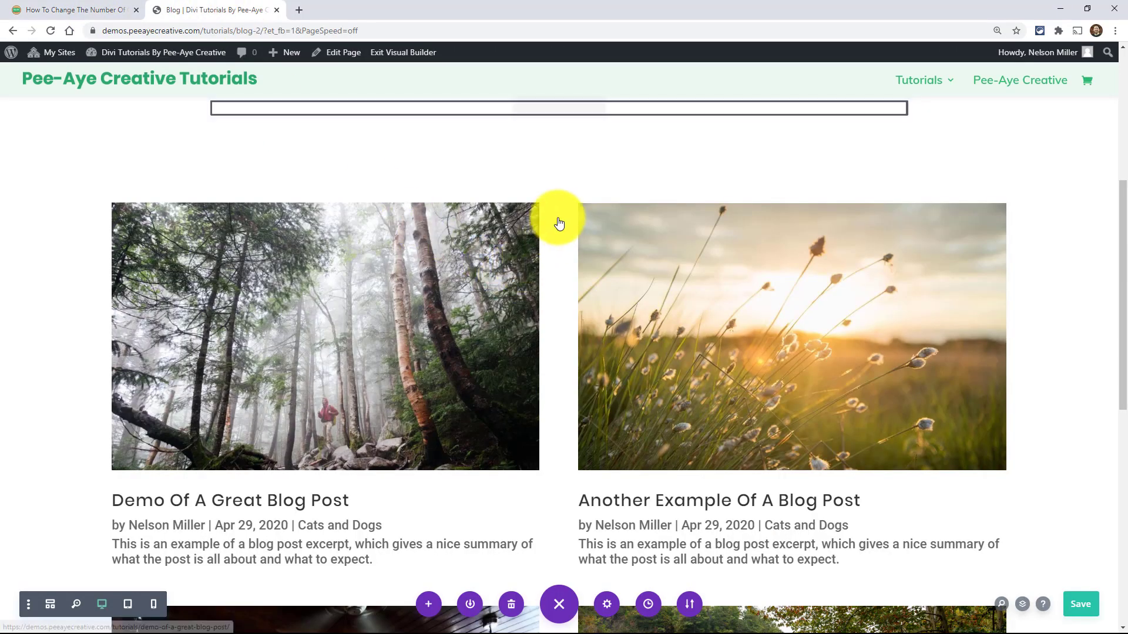
- Set the column-count to 4 in the Blog module's Main Element custom CSS and move the settings window up the page
{"action": "left_click", "coordinate": [516, 275]}
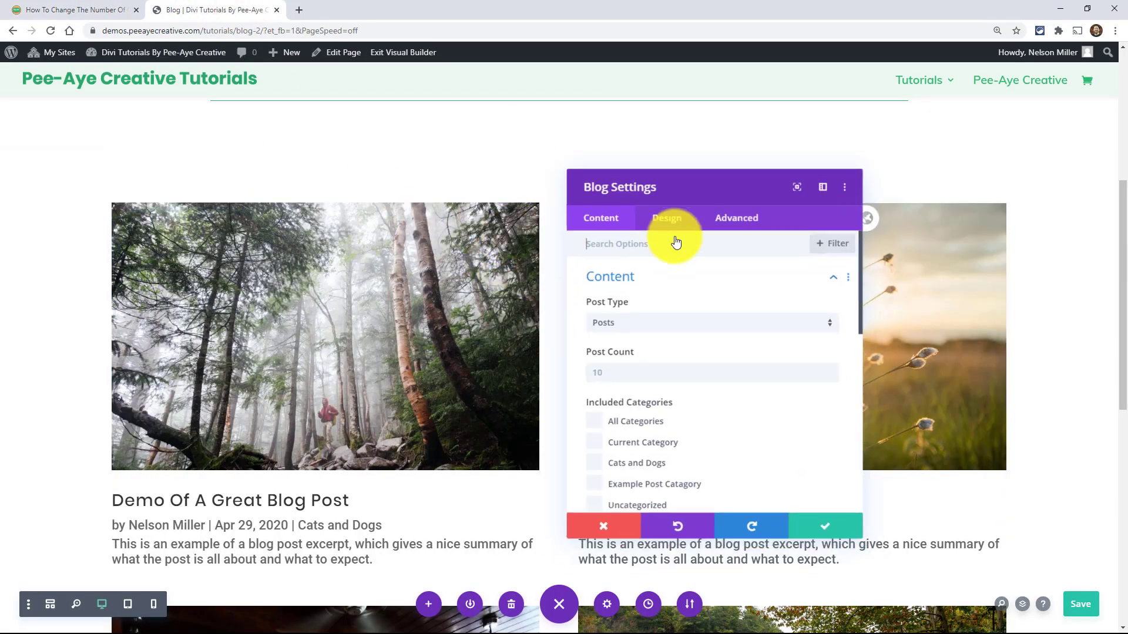
{"action": "left_click", "coordinate": [731, 219]}
{"action": "left_click", "coordinate": [634, 315]}
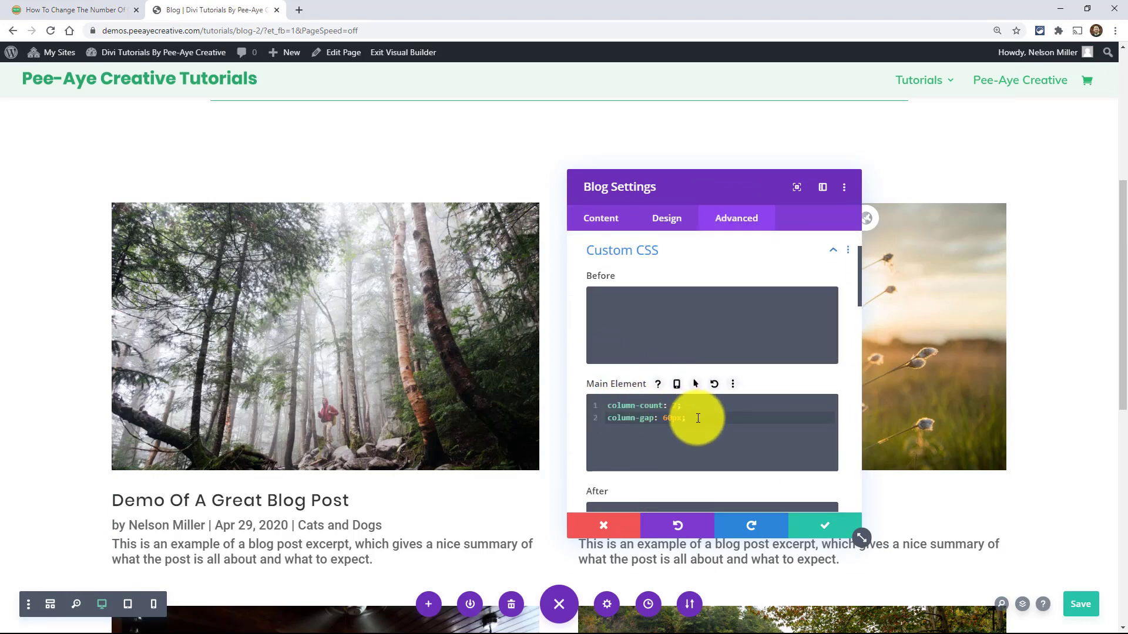
{"action": "double_click", "coordinate": [676, 406]}
{"action": "type", "text": "4"}
{"action": "left_click", "coordinate": [644, 438]}
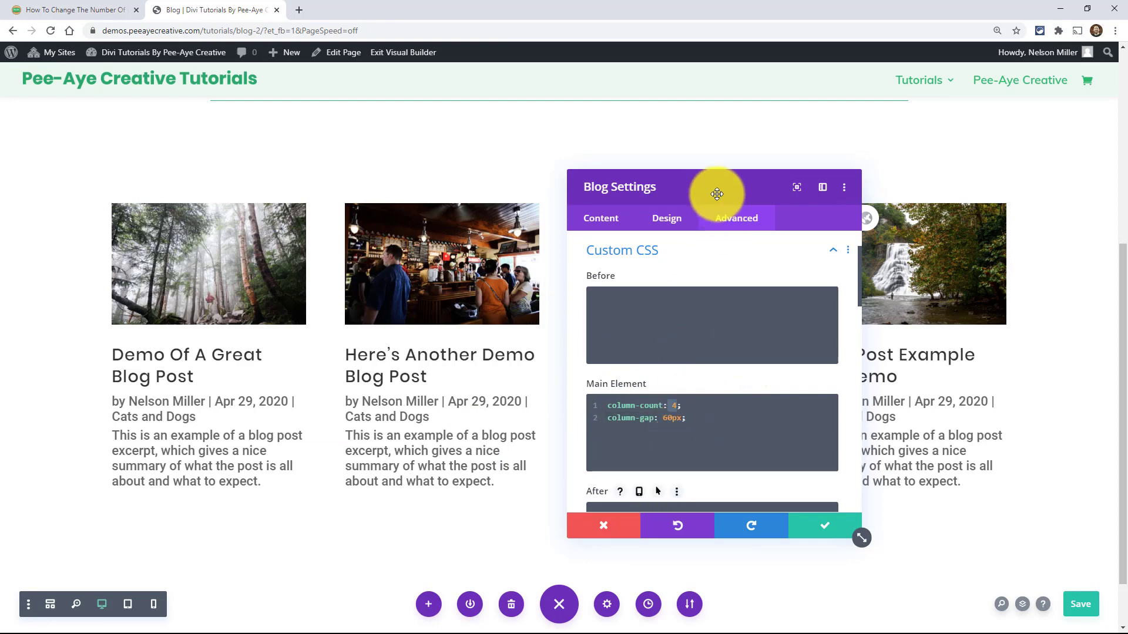
{"action": "left_click_drag", "start_coordinate": [717, 191], "coordinate": [758, 129]}
{"action": "left_click", "coordinate": [732, 377]}
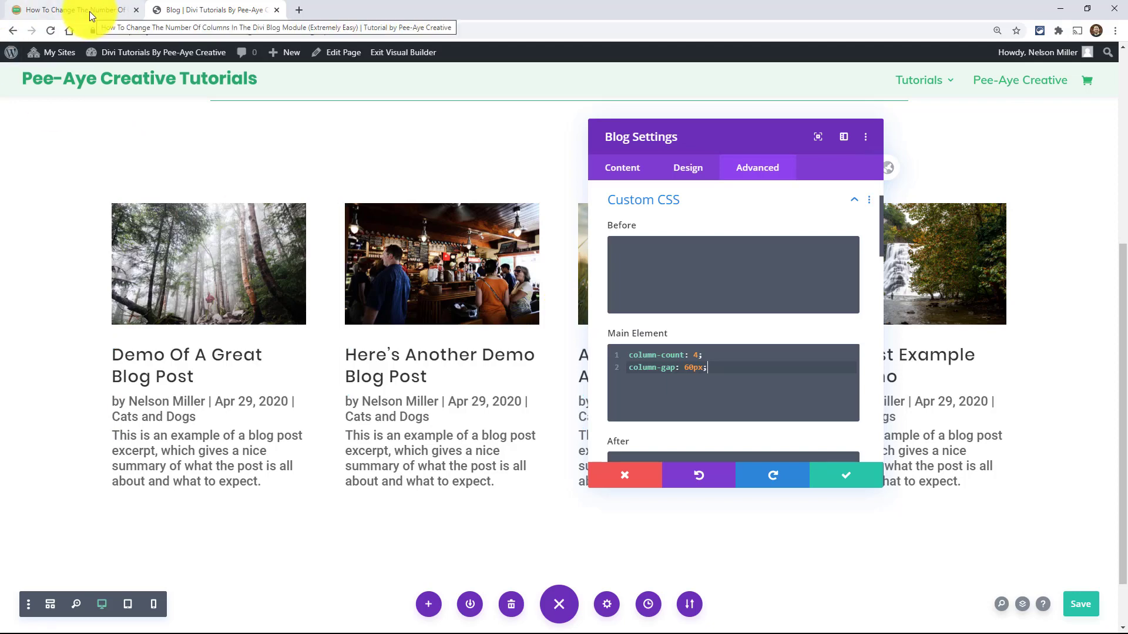
- Try column-gap values of 20px and 0px in the Main Element CSS, and restore the gap to 60px
{"action": "left_click_drag", "start_coordinate": [644, 350], "coordinate": [680, 367]}
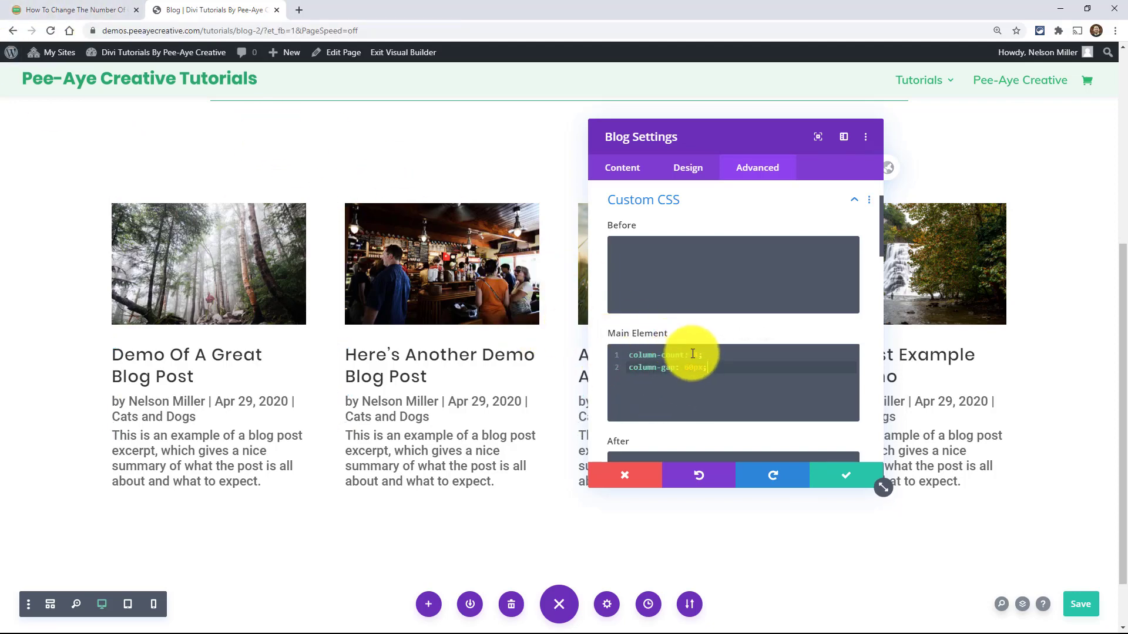
{"action": "left_click_drag", "start_coordinate": [710, 357], "coordinate": [615, 356]}
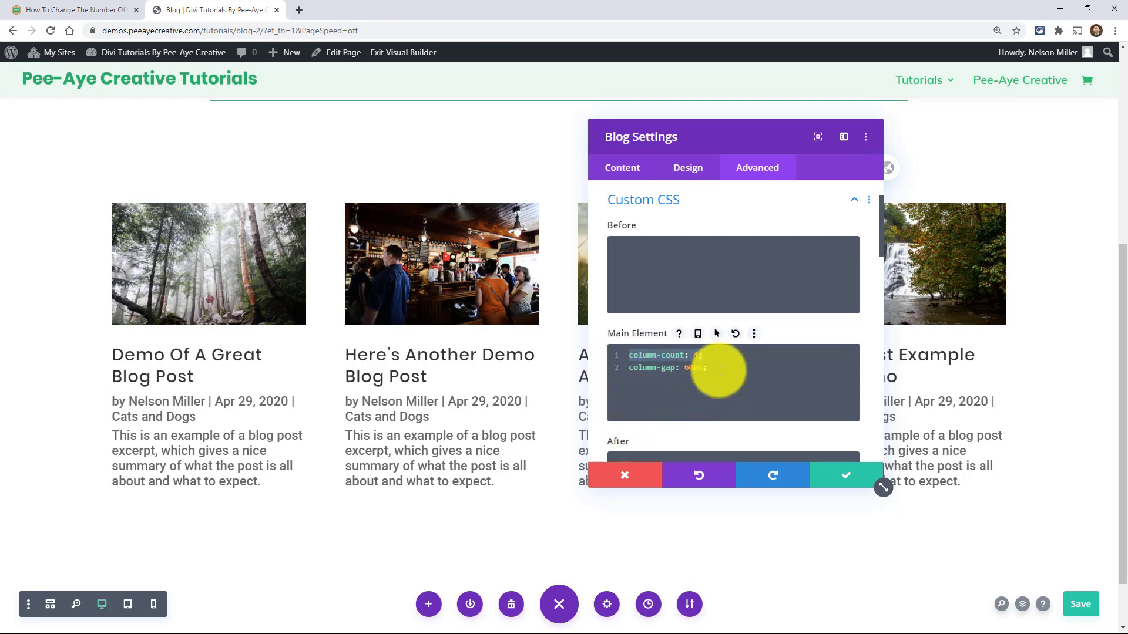
{"action": "left_click_drag", "start_coordinate": [720, 370], "coordinate": [620, 370]}
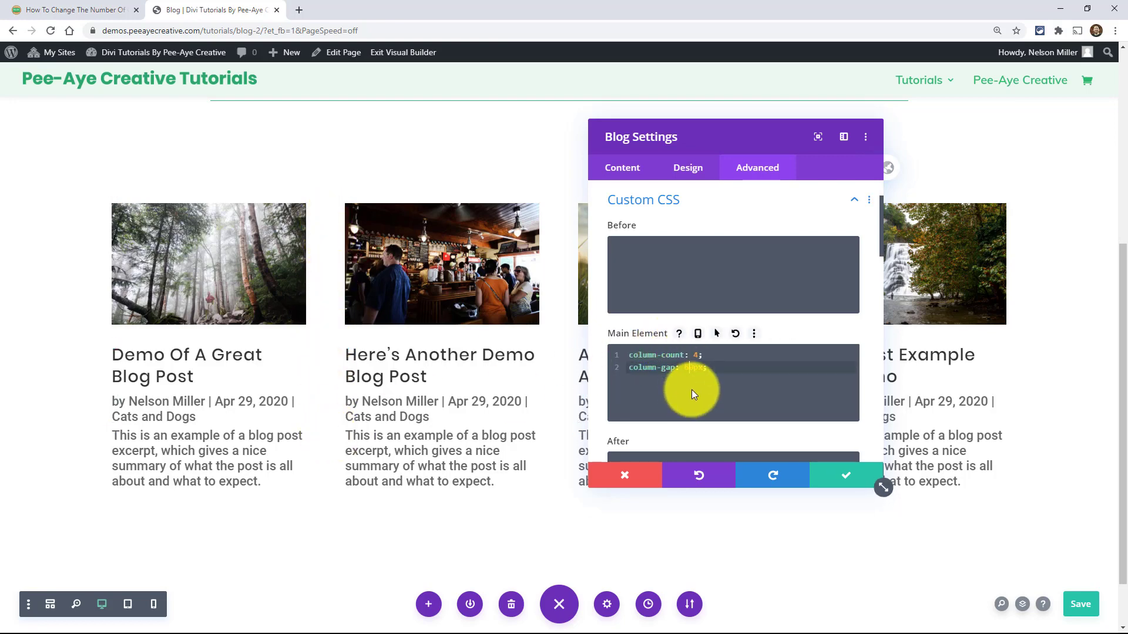
{"action": "type", "text": "2"}
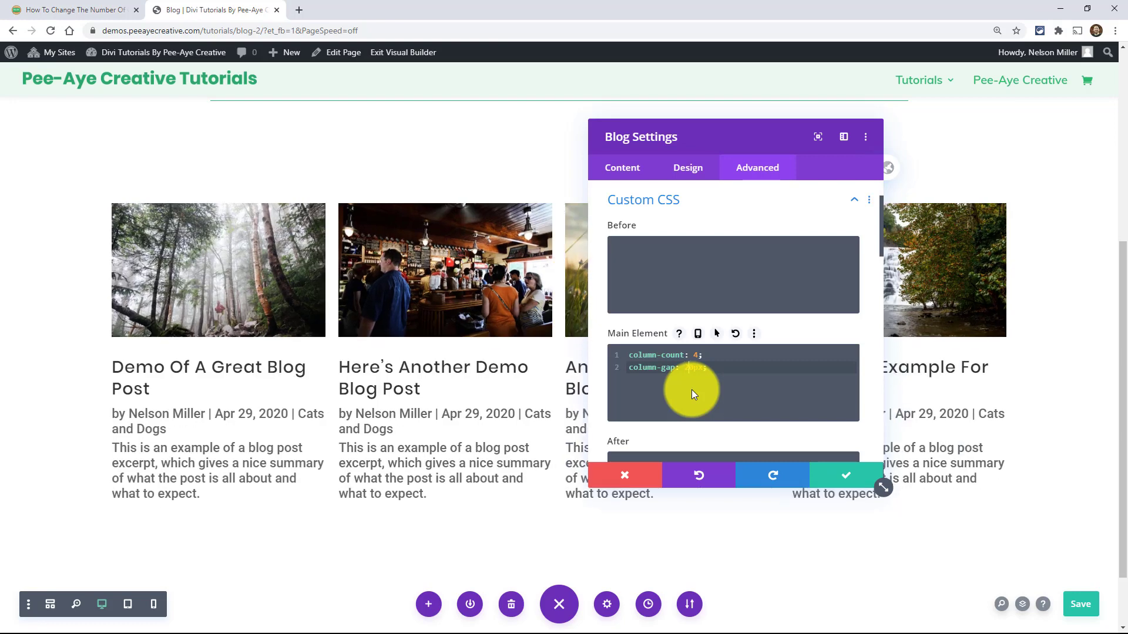
{"action": "key", "text": "BackSpace"}
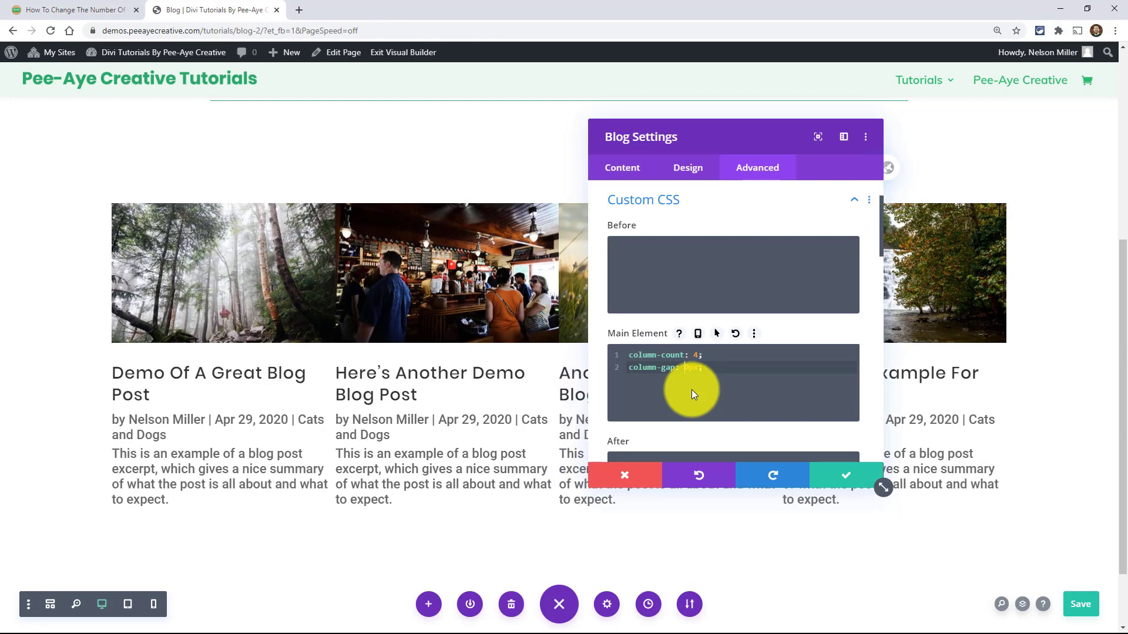
{"action": "type", "text": "6"}
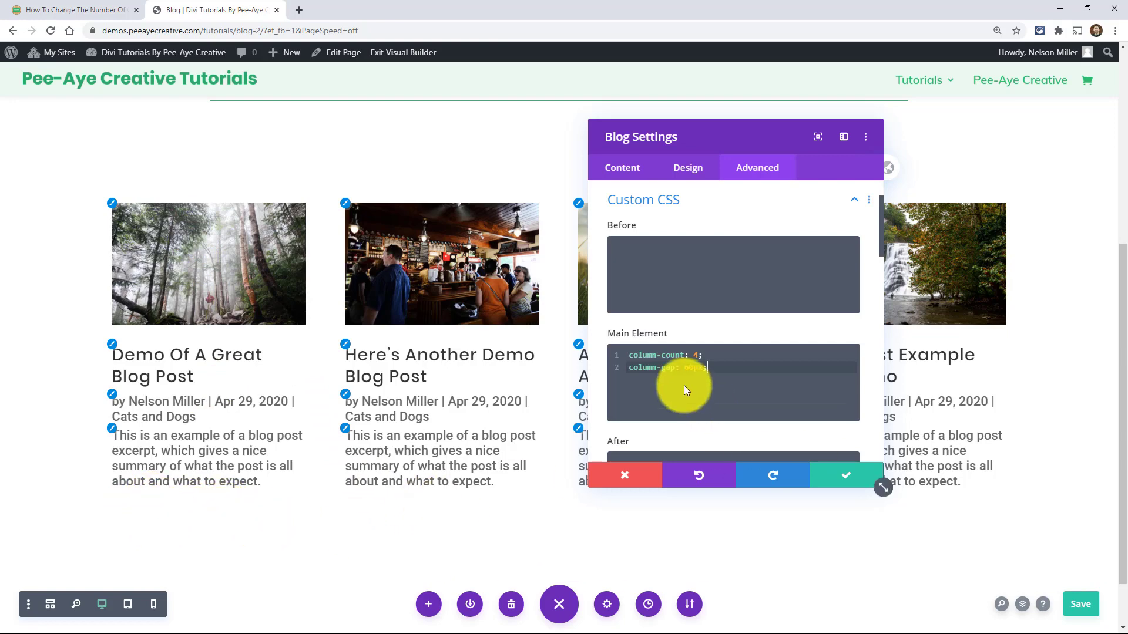
- Switch to the tutorial article and read the sections on blog column spacing and changing the column count on mobile
{"action": "left_click", "coordinate": [58, 16]}
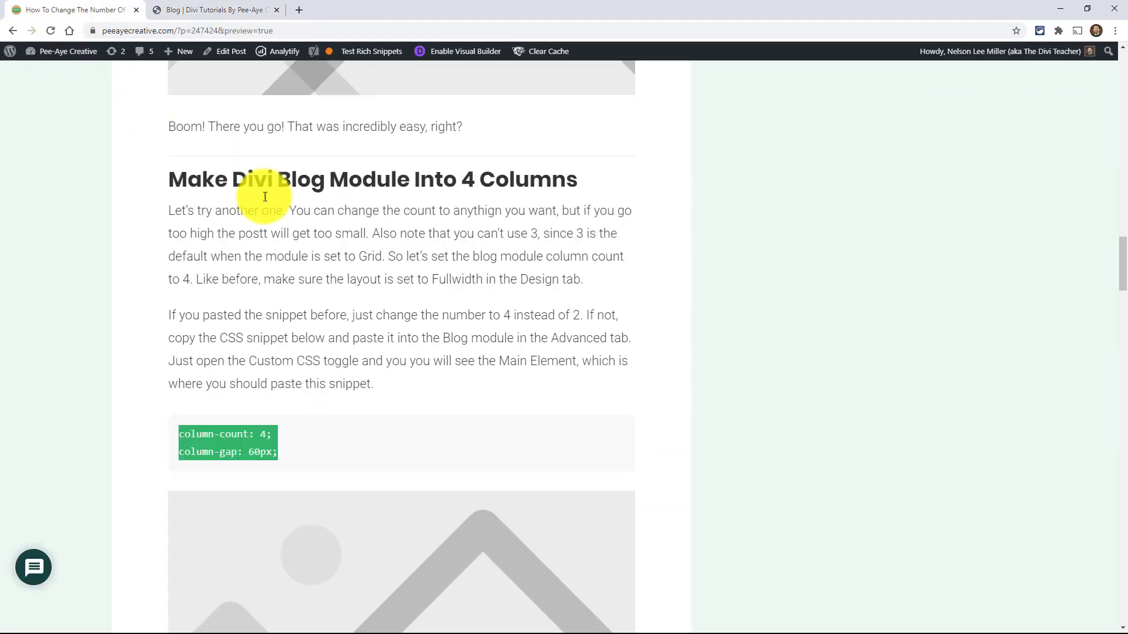
{"action": "left_click", "coordinate": [297, 315]}
{"action": "scroll", "coordinate": [336, 329], "scroll_direction": "down", "scroll_amount": 5}
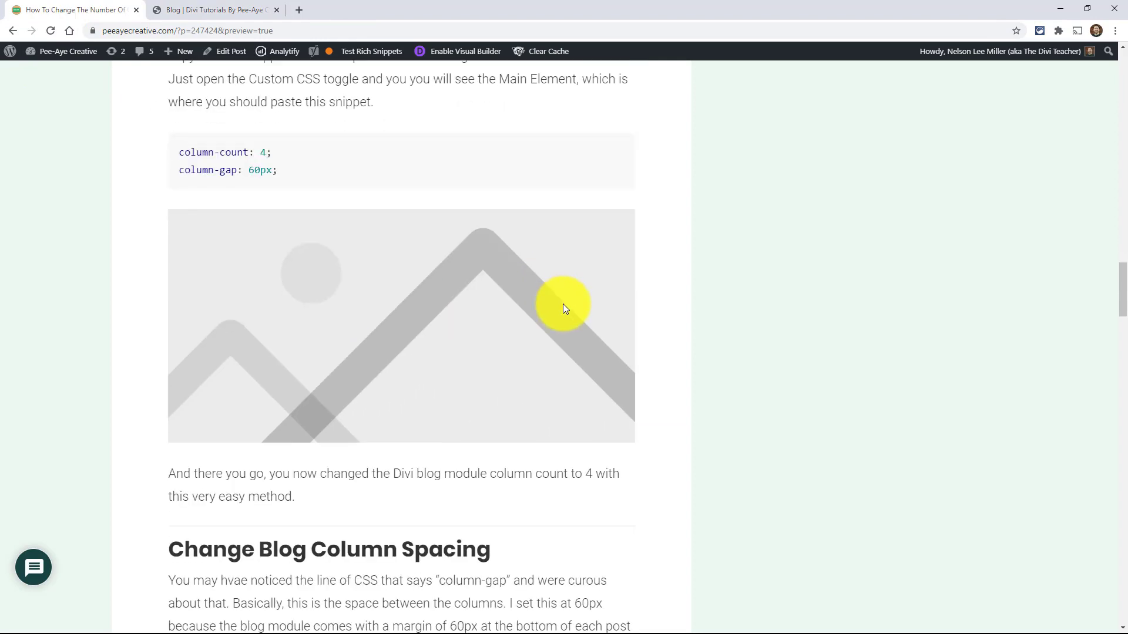
{"action": "scroll", "coordinate": [558, 308], "scroll_direction": "down", "scroll_amount": 5}
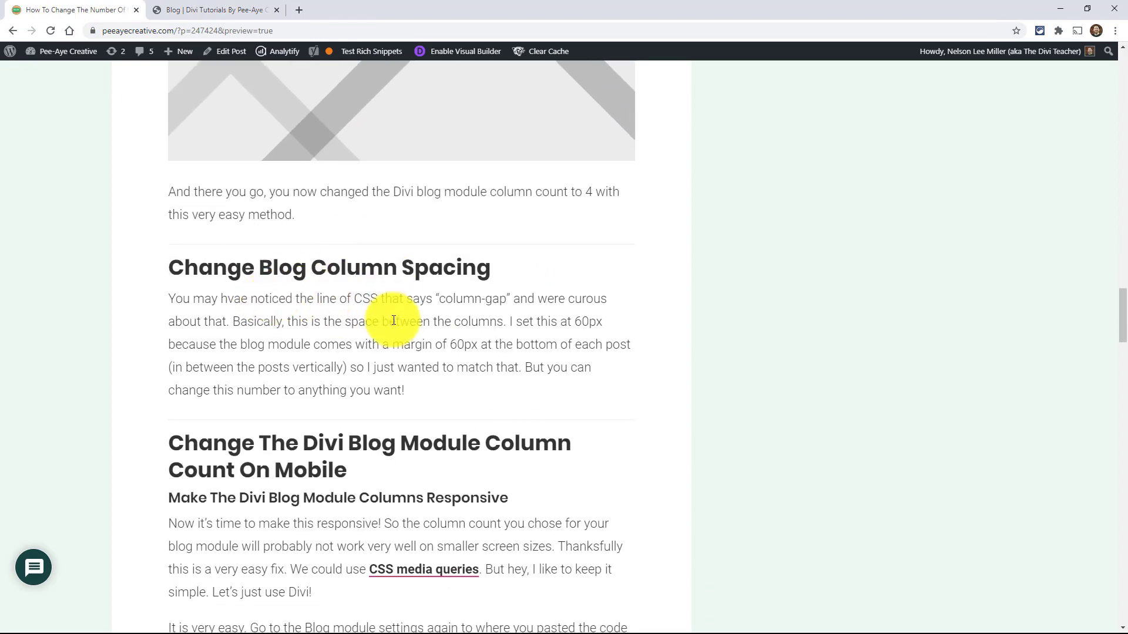
{"action": "scroll", "coordinate": [395, 332], "scroll_direction": "down", "scroll_amount": 1}
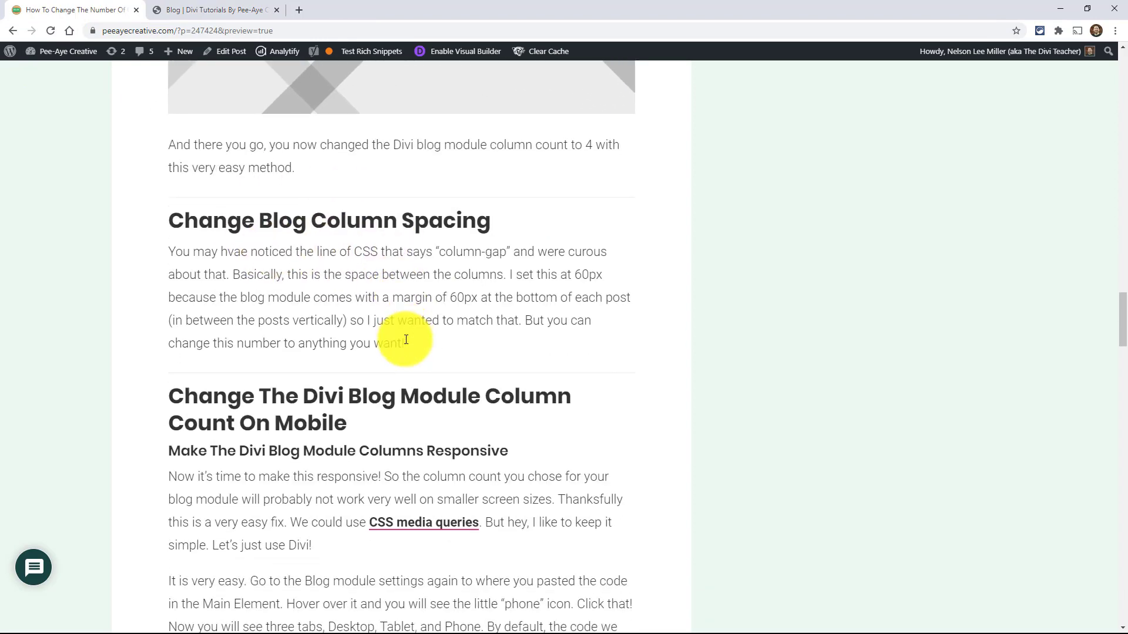
{"action": "scroll", "coordinate": [252, 316], "scroll_direction": "down", "scroll_amount": 4}
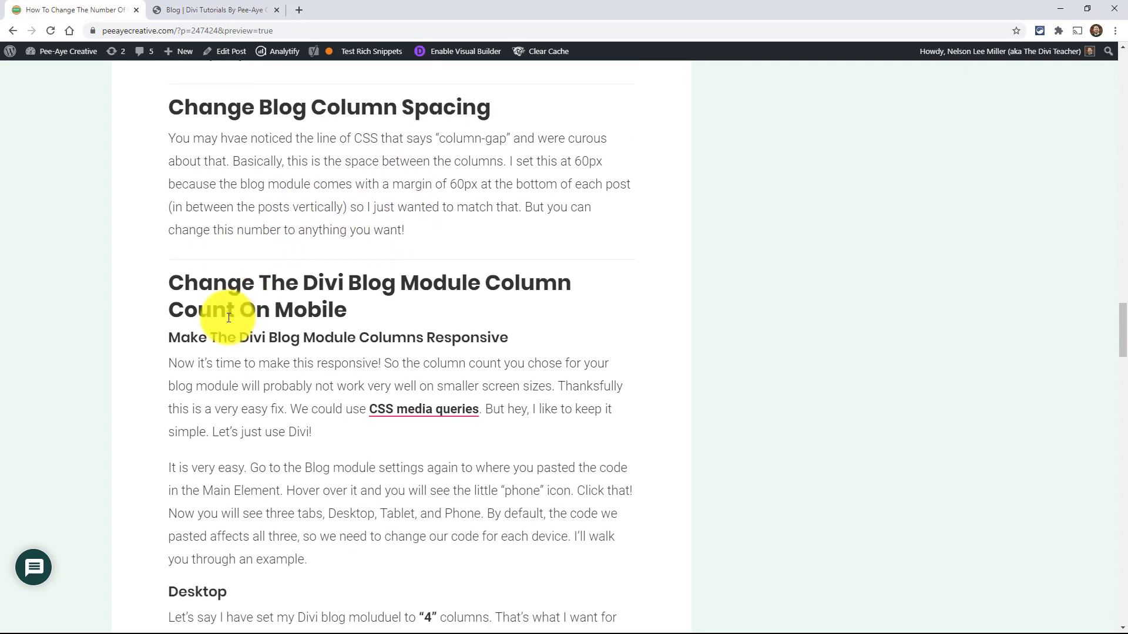
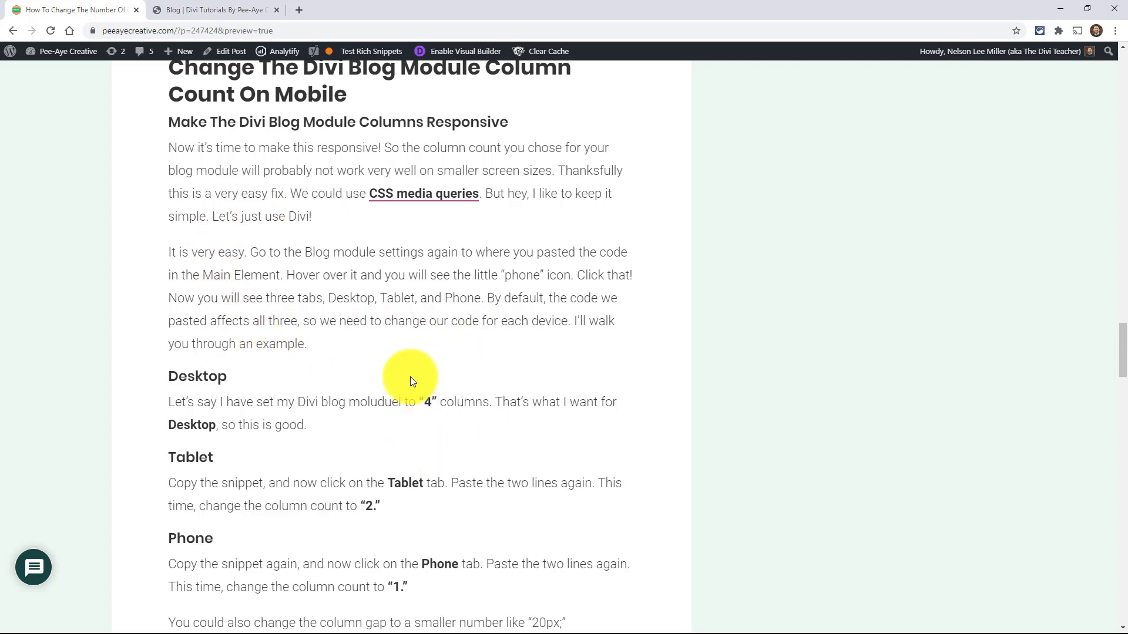
- Open the article's "CSS media queries" link in a new tab and skim that tutorial through to its custom media queries section
{"action": "right_click", "coordinate": [401, 196]}
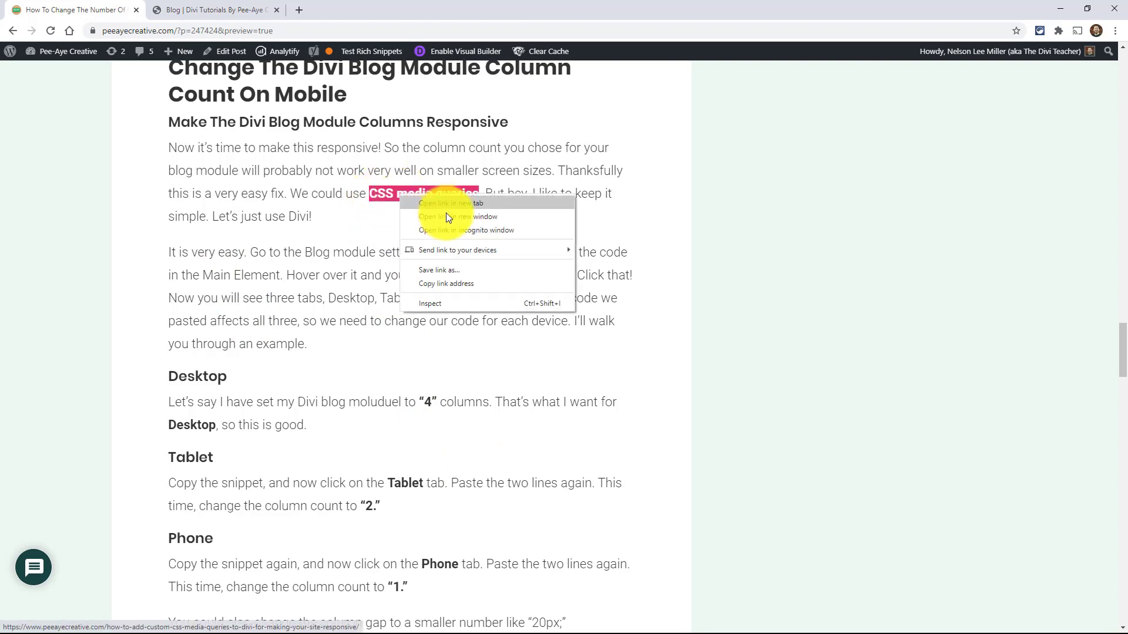
{"action": "left_click", "coordinate": [447, 203]}
{"action": "left_click", "coordinate": [221, 8]}
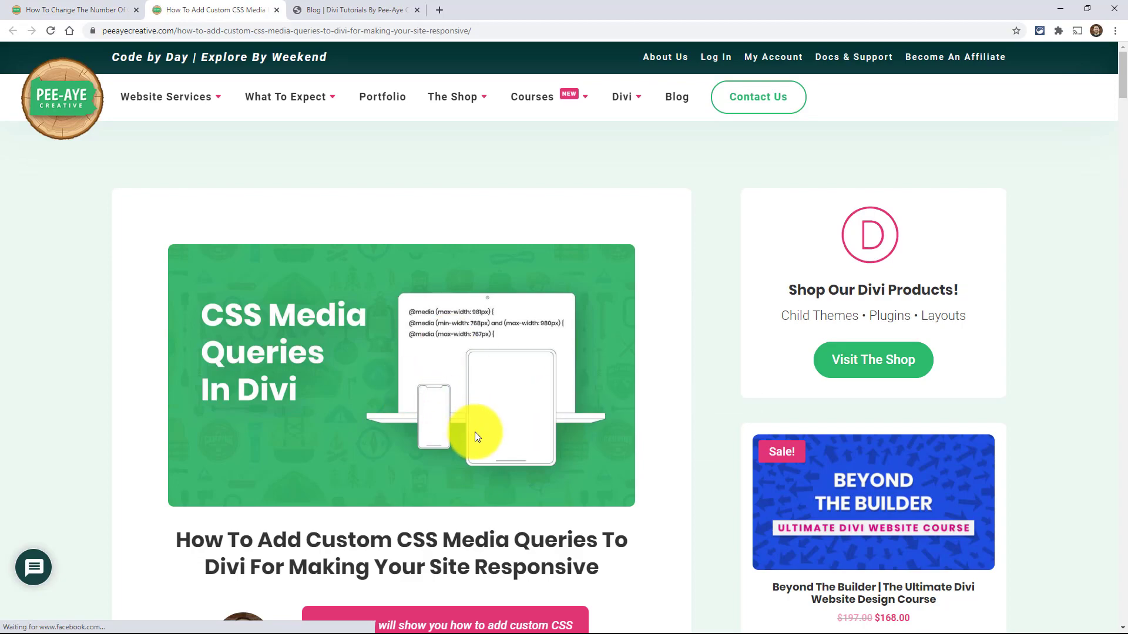
{"action": "scroll", "coordinate": [612, 493], "scroll_direction": "down", "scroll_amount": 4}
{"action": "scroll", "coordinate": [570, 502], "scroll_direction": "down", "scroll_amount": 15}
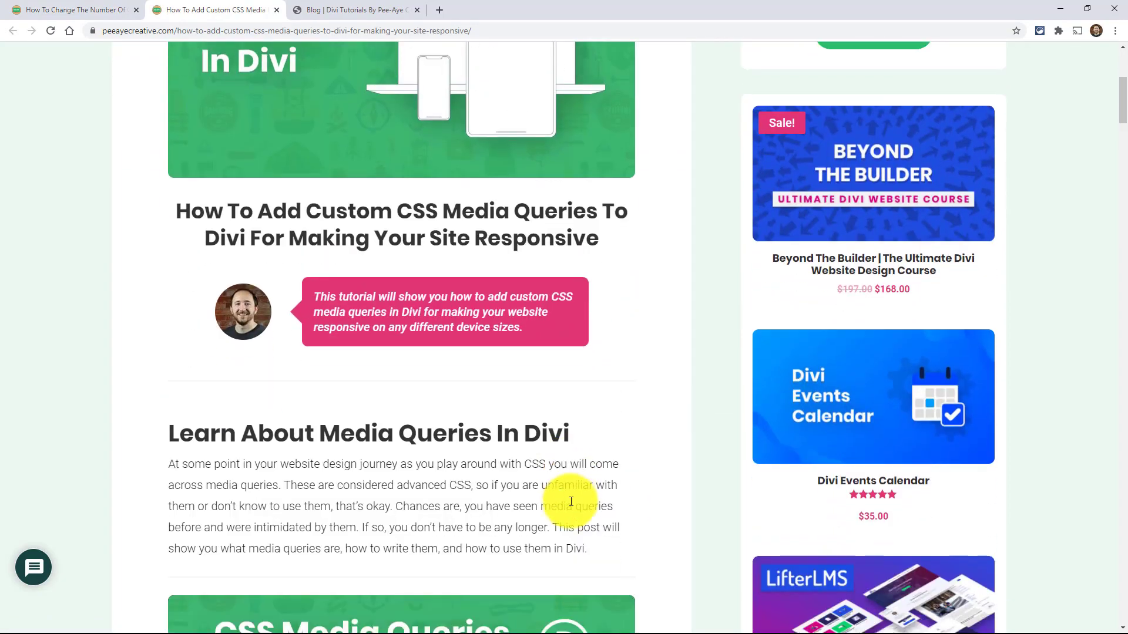
{"action": "scroll", "coordinate": [570, 502], "scroll_direction": "down", "scroll_amount": 14}
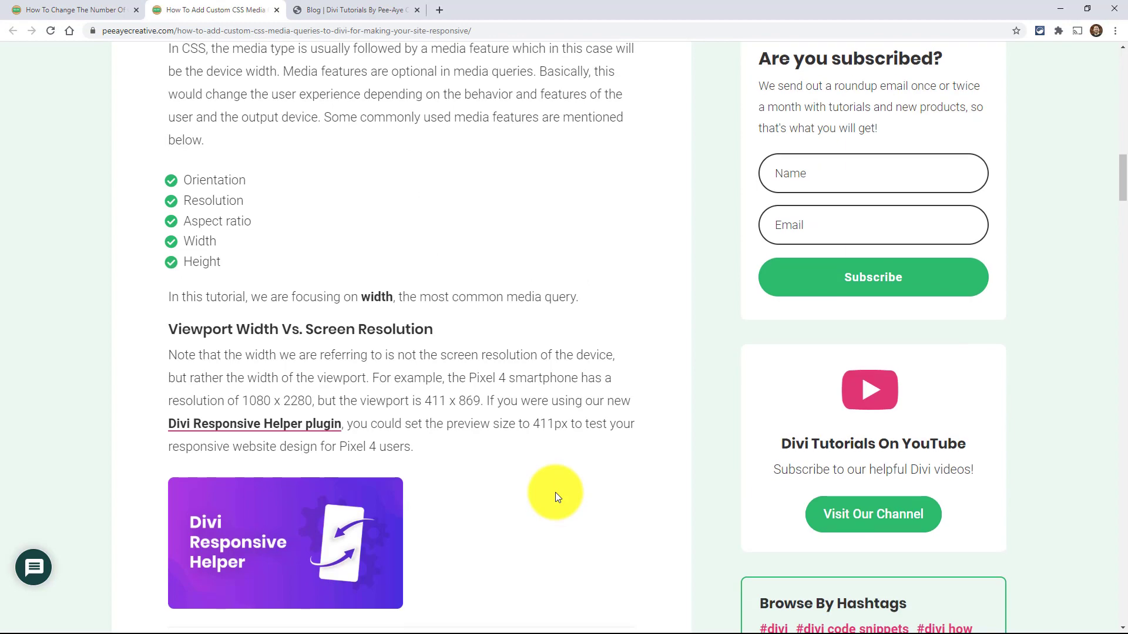
{"action": "scroll", "coordinate": [558, 497], "scroll_direction": "down", "scroll_amount": 10}
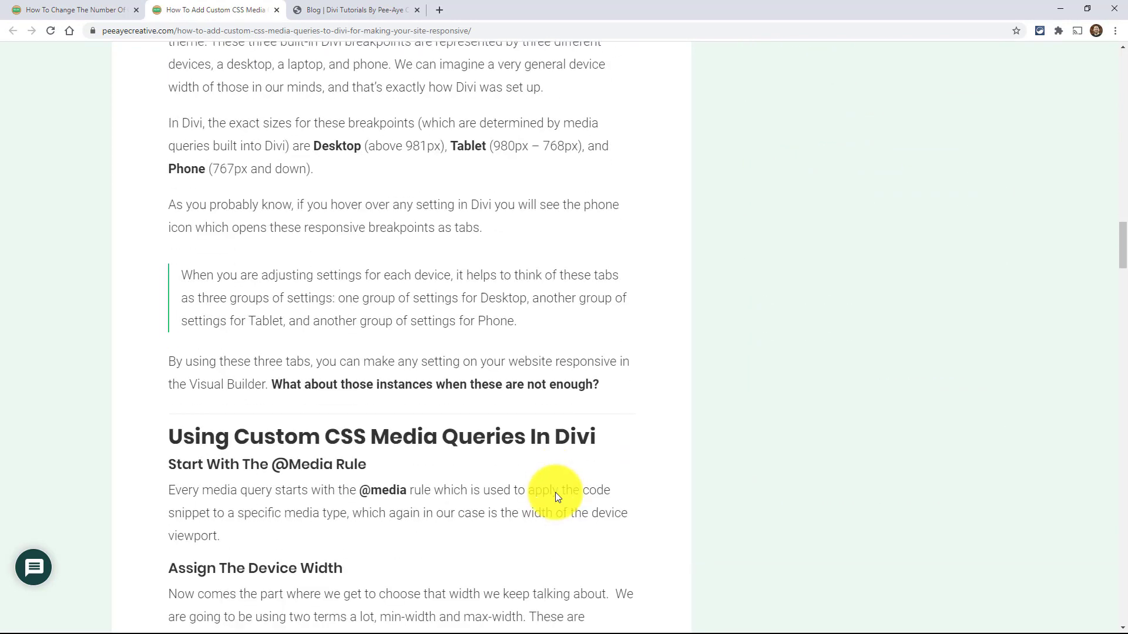
- Read the media queries tutorial's device width and example sections, and review the column article's Desktop, Tablet and Phone instructions
{"action": "scroll", "coordinate": [557, 492], "scroll_direction": "down", "scroll_amount": 2}
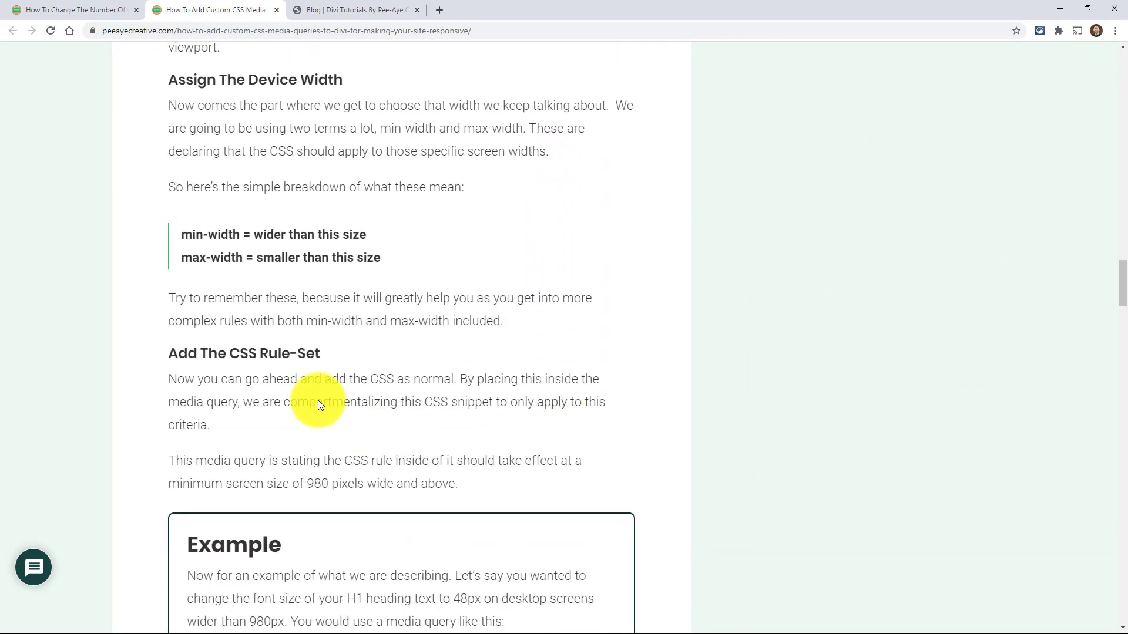
{"action": "scroll", "coordinate": [136, 316], "scroll_direction": "down", "scroll_amount": 7}
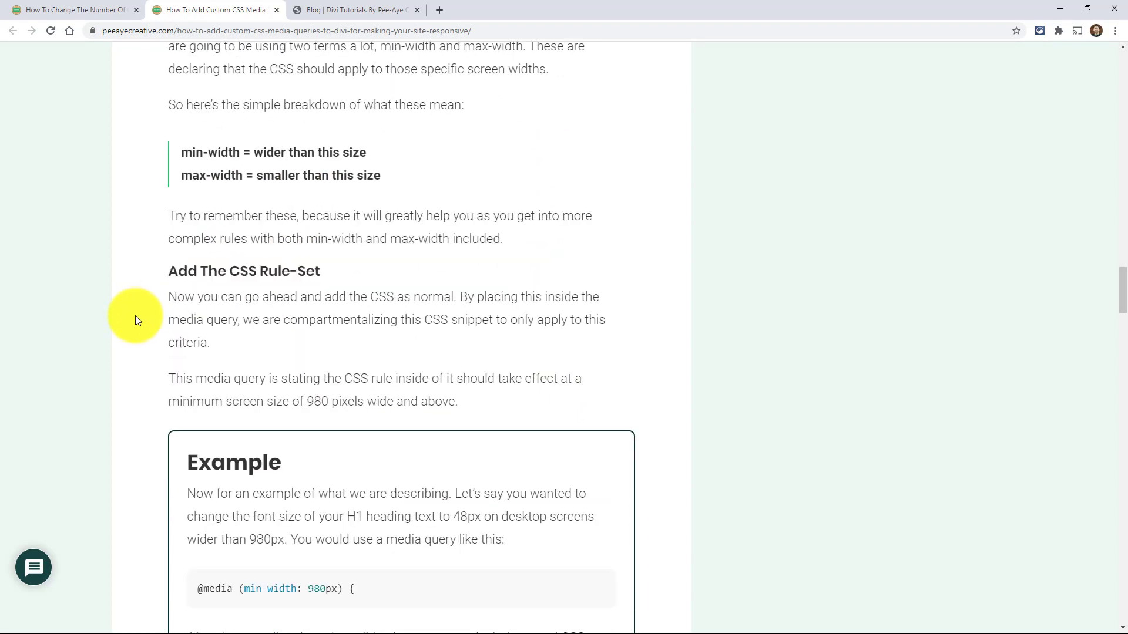
{"action": "scroll", "coordinate": [123, 279], "scroll_direction": "down", "scroll_amount": 1}
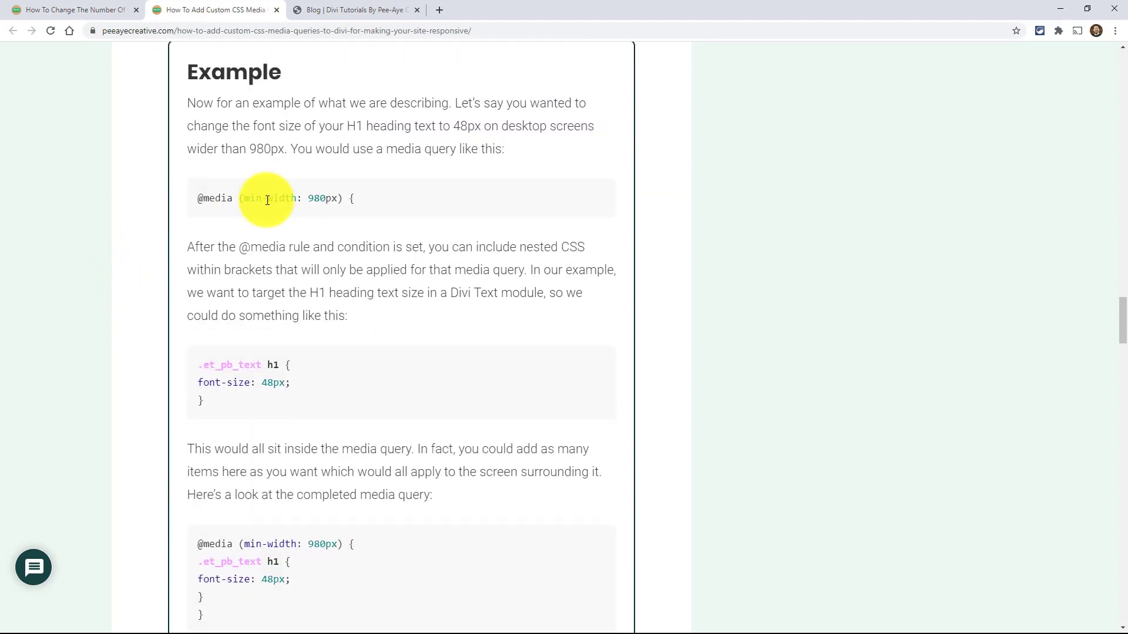
{"action": "left_click", "coordinate": [72, 11]}
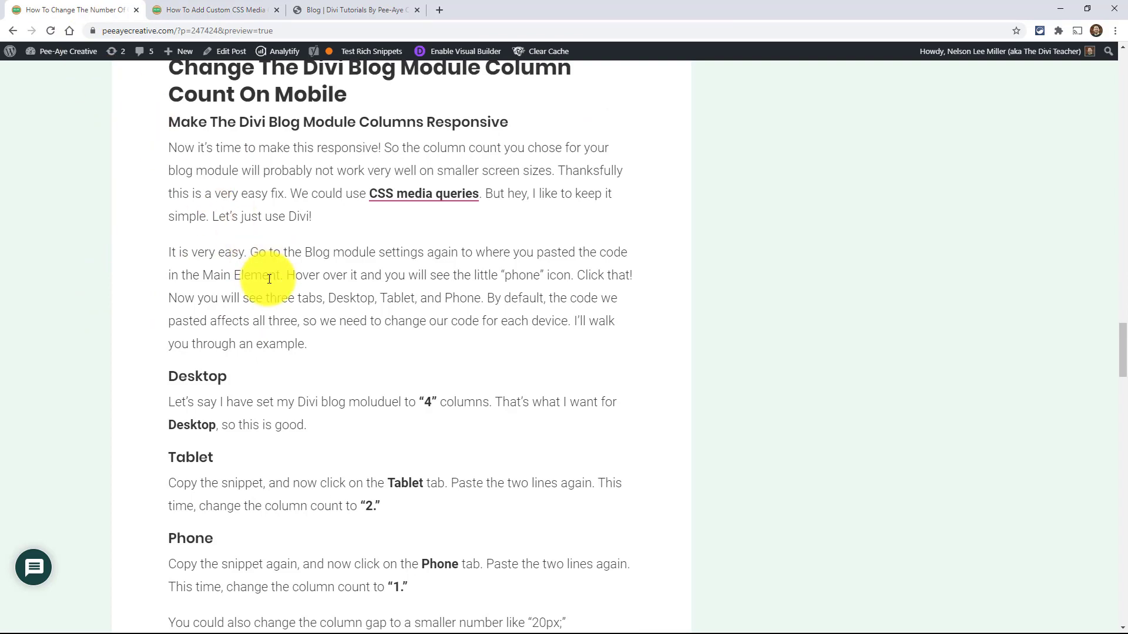
{"action": "scroll", "coordinate": [269, 279], "scroll_direction": "down", "scroll_amount": 2}
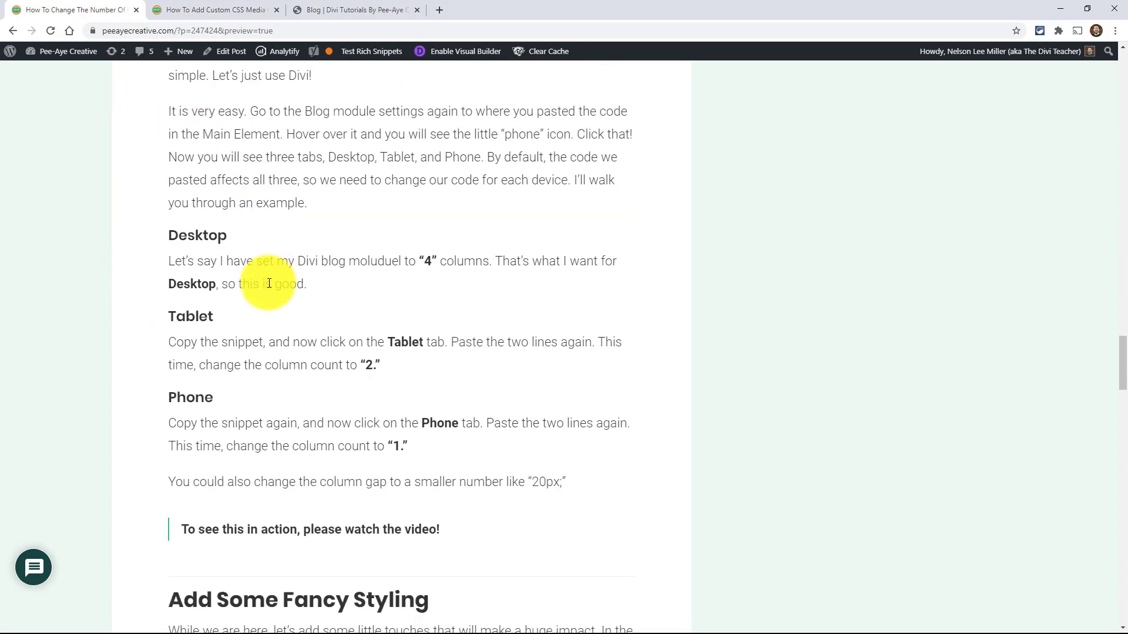
{"action": "scroll", "coordinate": [268, 284], "scroll_direction": "up", "scroll_amount": 2}
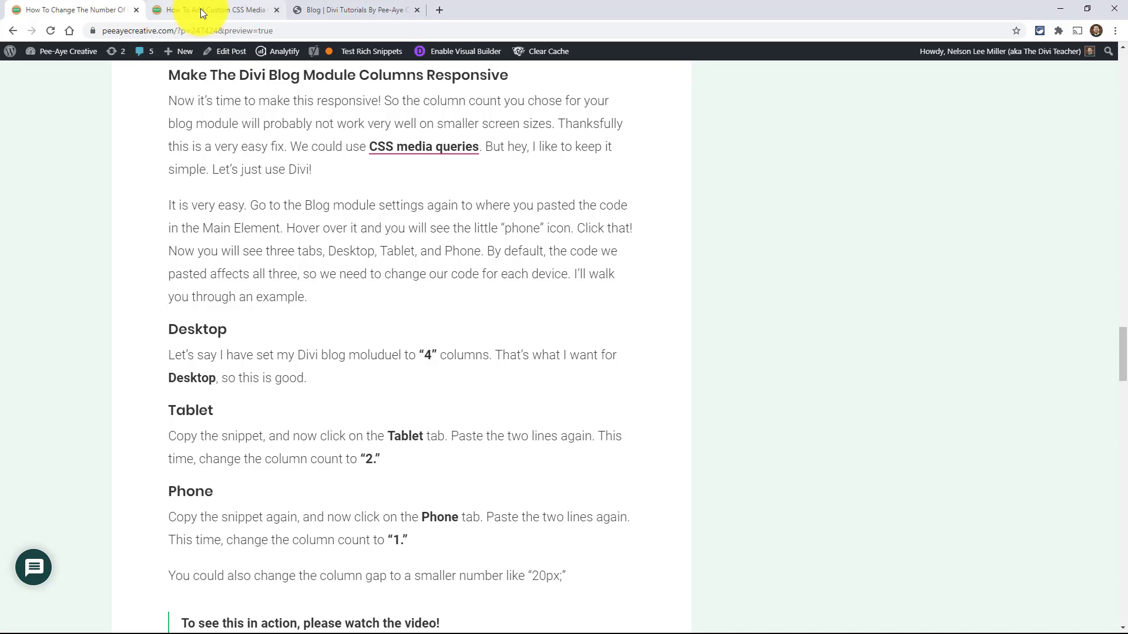
- Switch to the Blog page, enable responsive values for the Main Element CSS, and move and resize the Blog Settings window
{"action": "left_click", "coordinate": [200, 10]}
{"action": "left_click", "coordinate": [383, 12]}
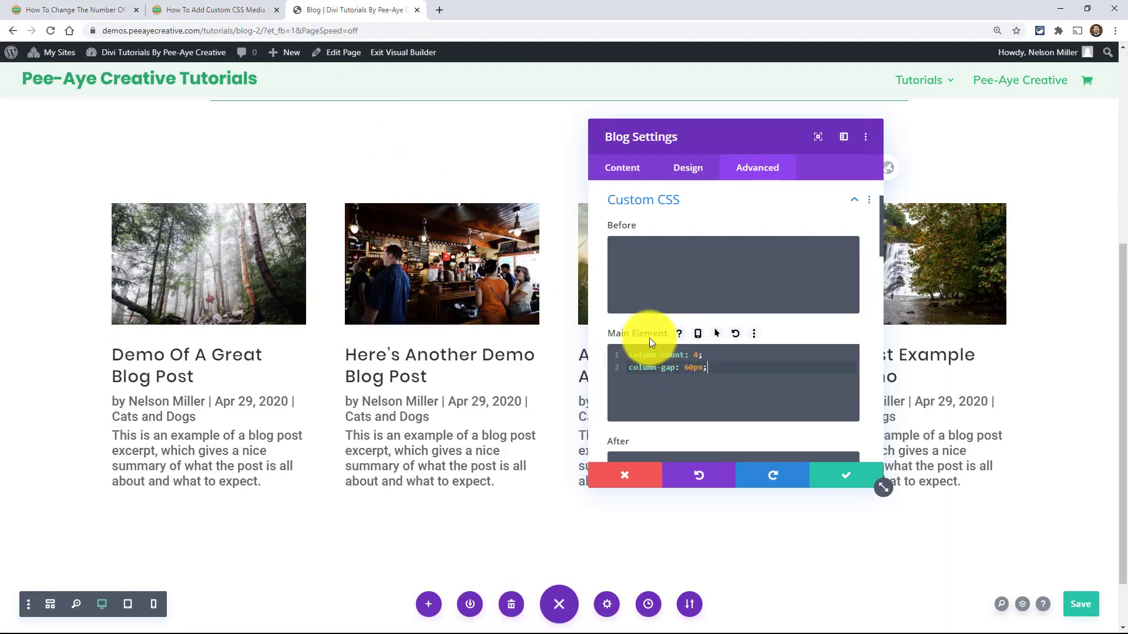
{"action": "left_click", "coordinate": [698, 334]}
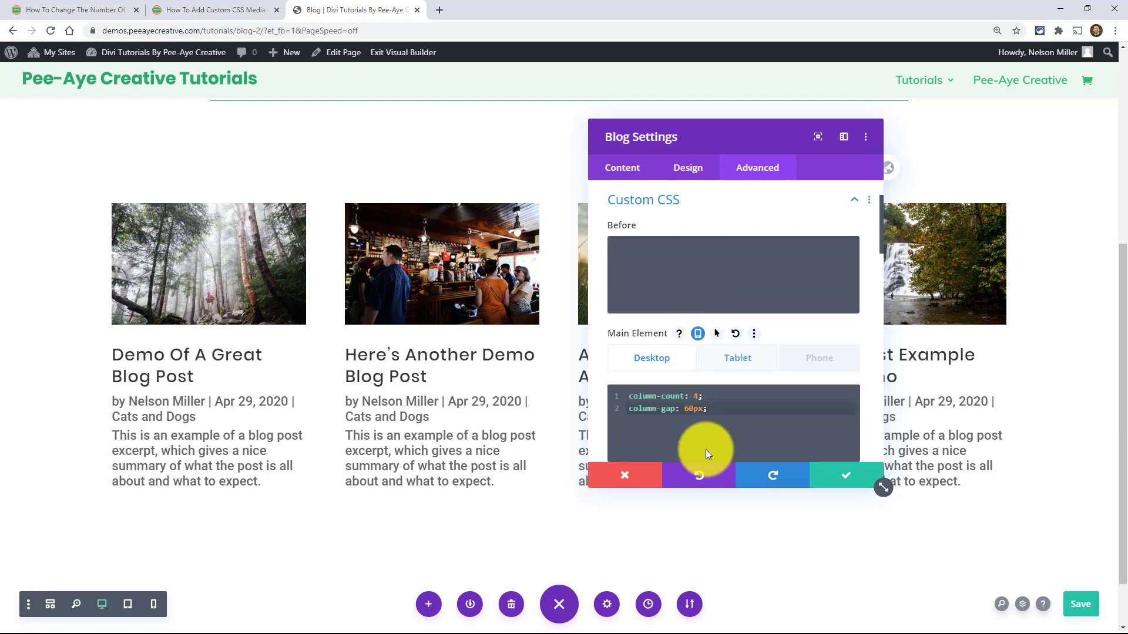
{"action": "left_click_drag", "start_coordinate": [715, 138], "coordinate": [777, 134]}
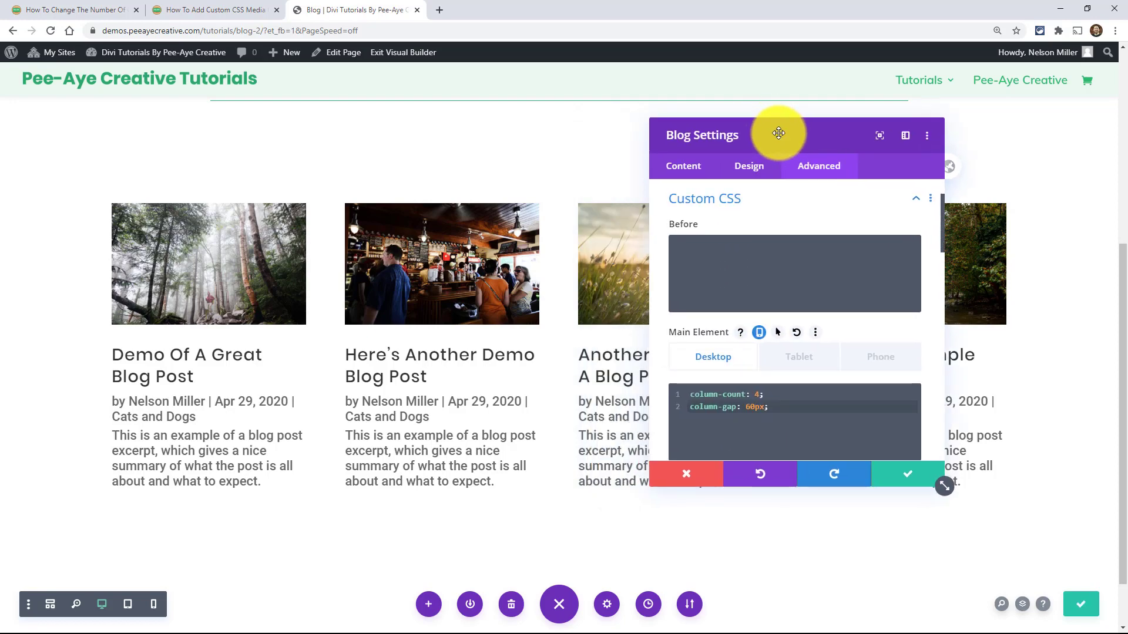
{"action": "mouse_move", "coordinate": [943, 490]}
{"action": "left_mouse_down"}
{"action": "mouse_move", "coordinate": [937, 536]}
{"action": "mouse_move", "coordinate": [930, 504]}
{"action": "left_mouse_up"}
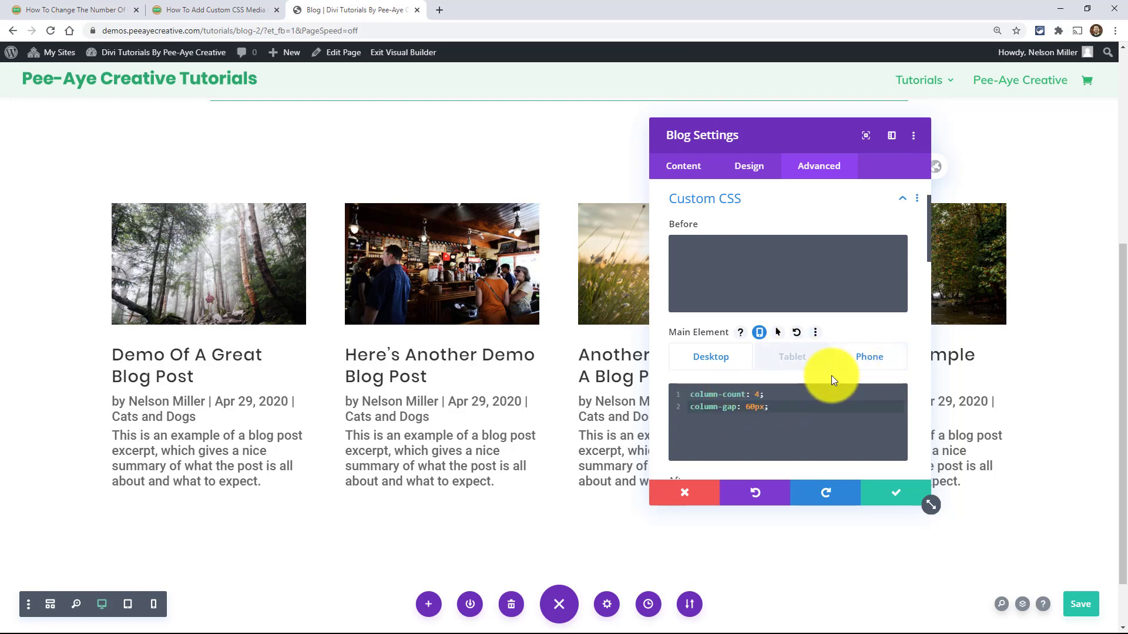
- Copy the Desktop Main Element CSS into the Tablet version, setting column-count to 2 and column-gap to 40px
{"action": "key", "text": "ctrl+a"}
{"action": "key", "text": "ctrl+c"}
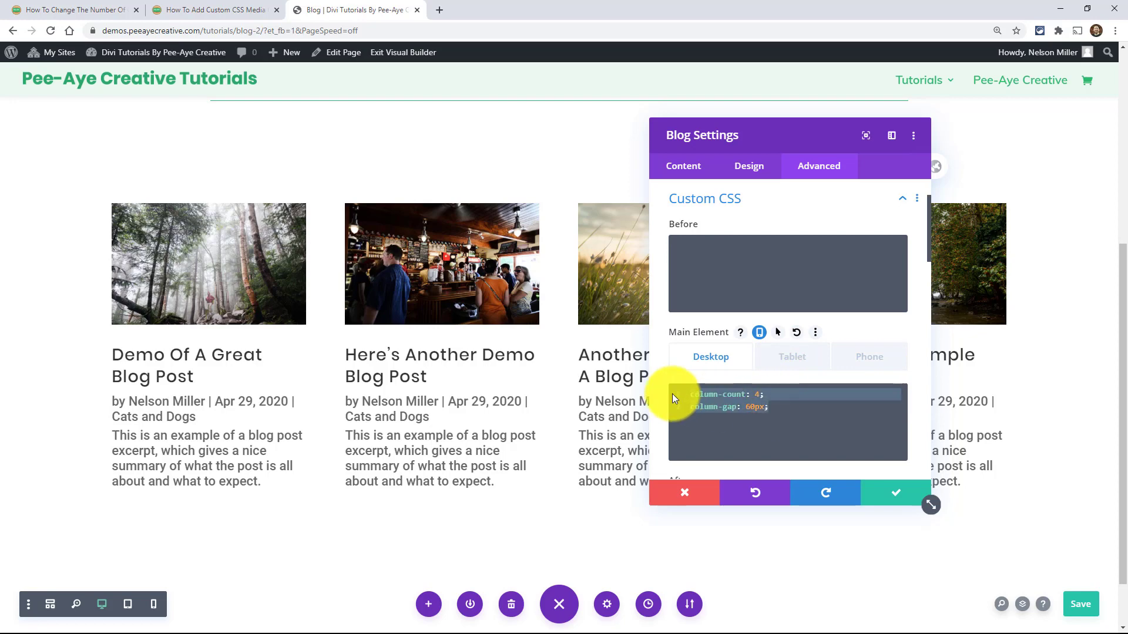
{"action": "left_click", "coordinate": [783, 362]}
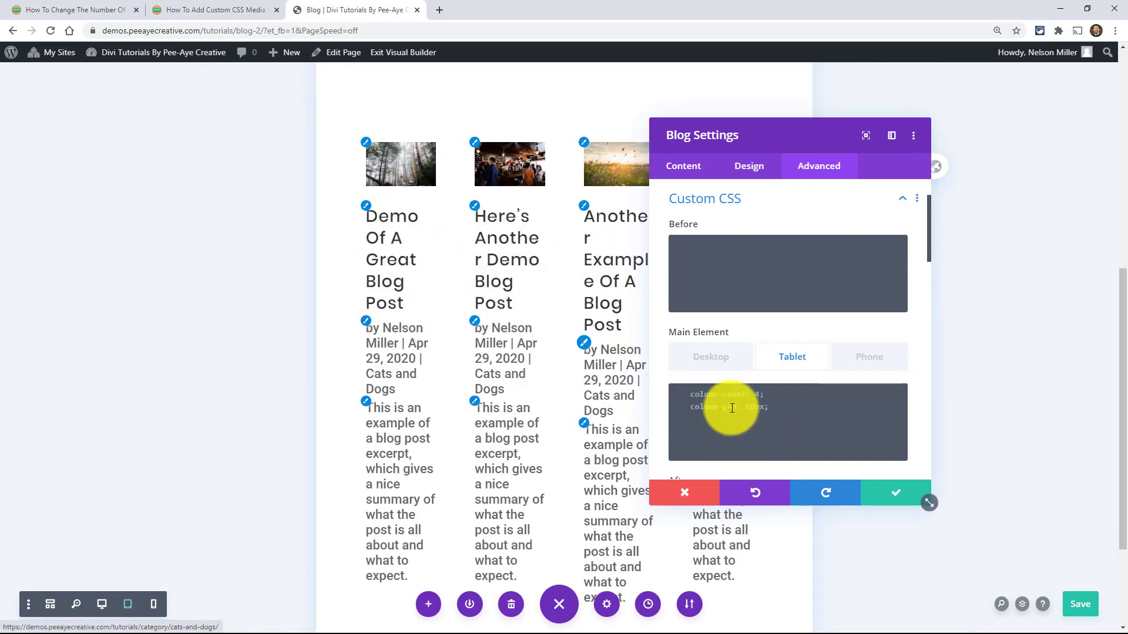
{"action": "left_click", "coordinate": [712, 396]}
{"action": "key", "text": "ctrl+v"}
{"action": "left_click", "coordinate": [756, 393]}
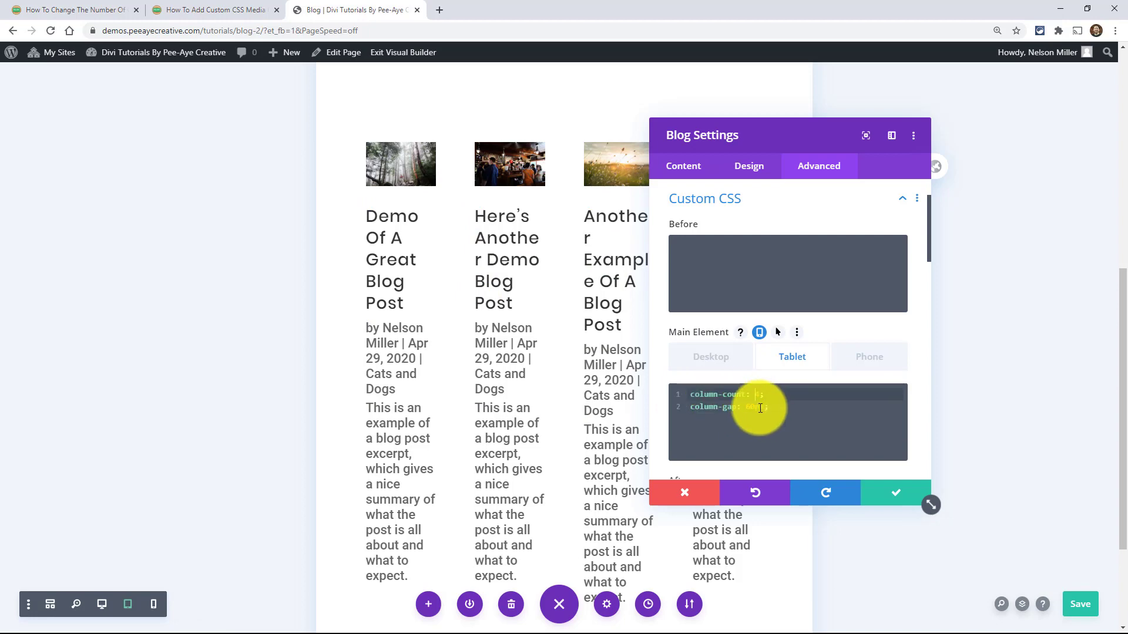
{"action": "type", "text": "2"}
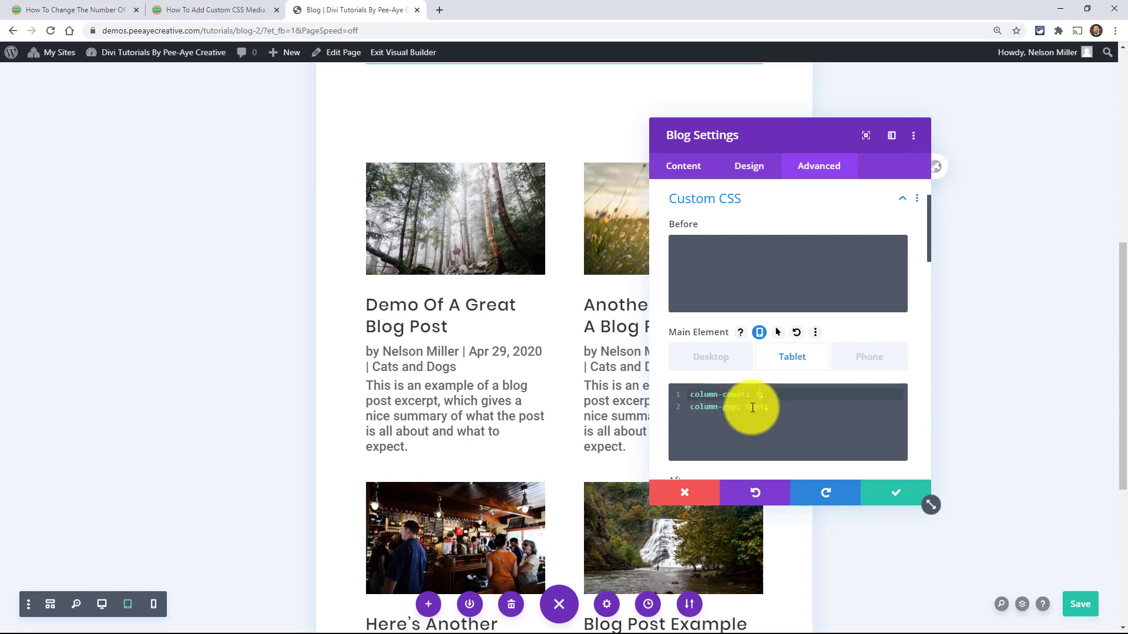
{"action": "left_click", "coordinate": [747, 407]}
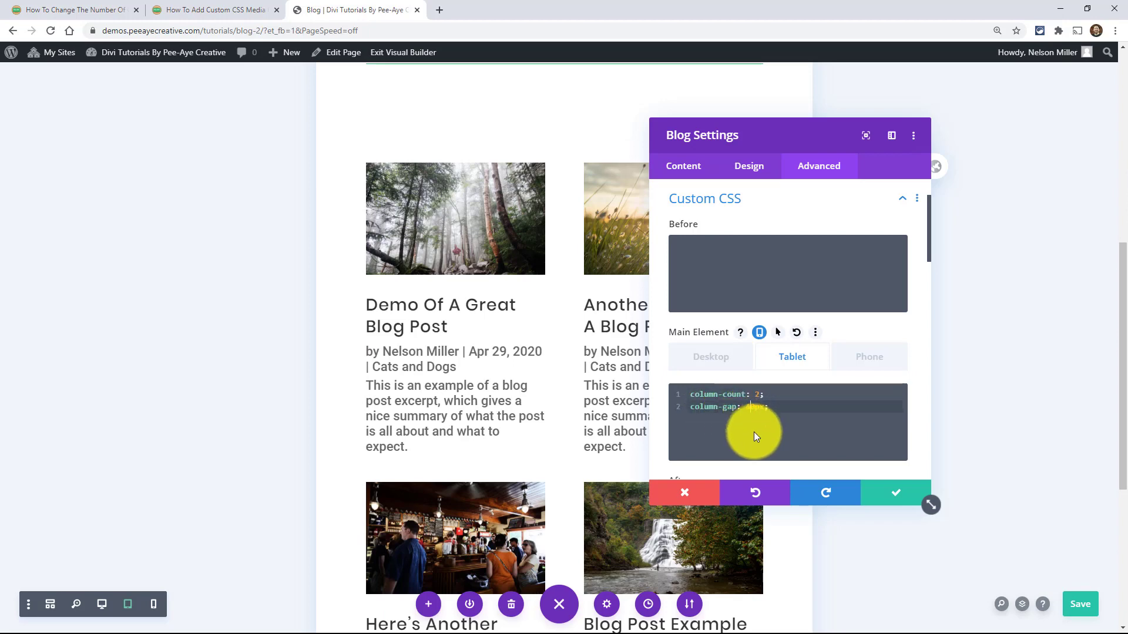
{"action": "type", "text": "40"}
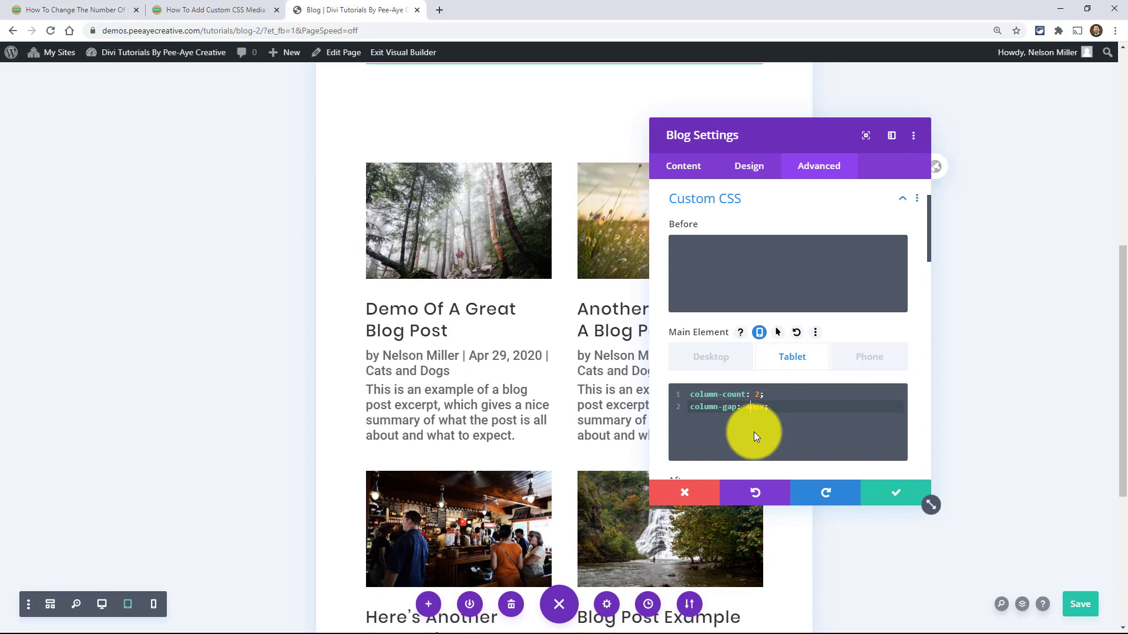
- Paste the copied CSS into the Phone version, set column-count to 1 and remove the column-gap line
{"action": "left_click", "coordinate": [872, 358]}
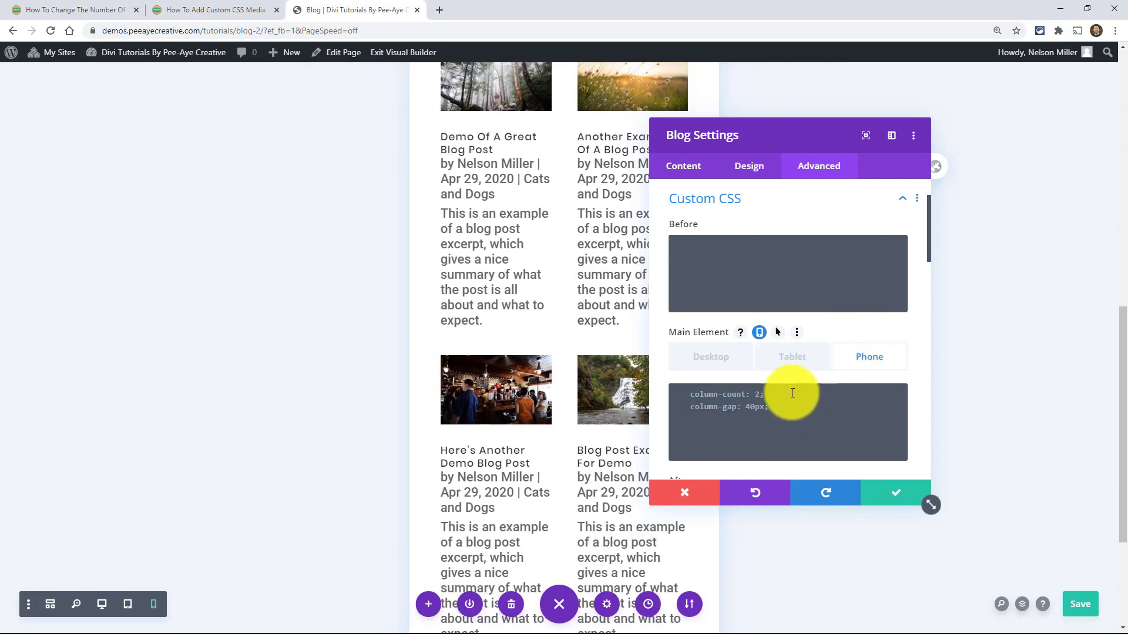
{"action": "left_click", "coordinate": [739, 404]}
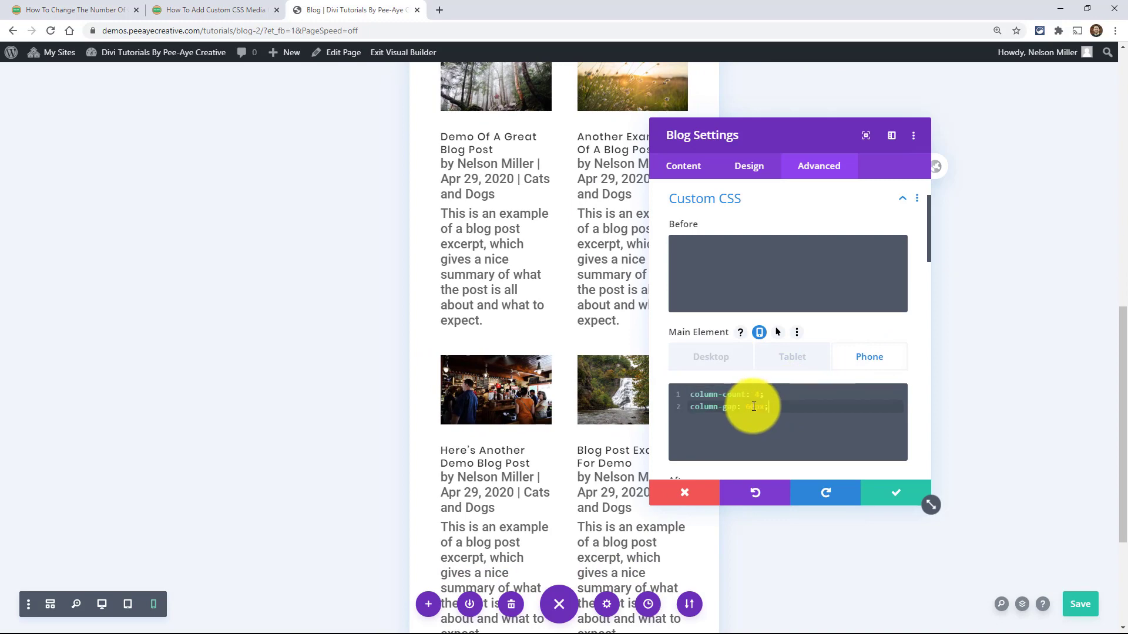
{"action": "key", "text": "ctrl+v"}
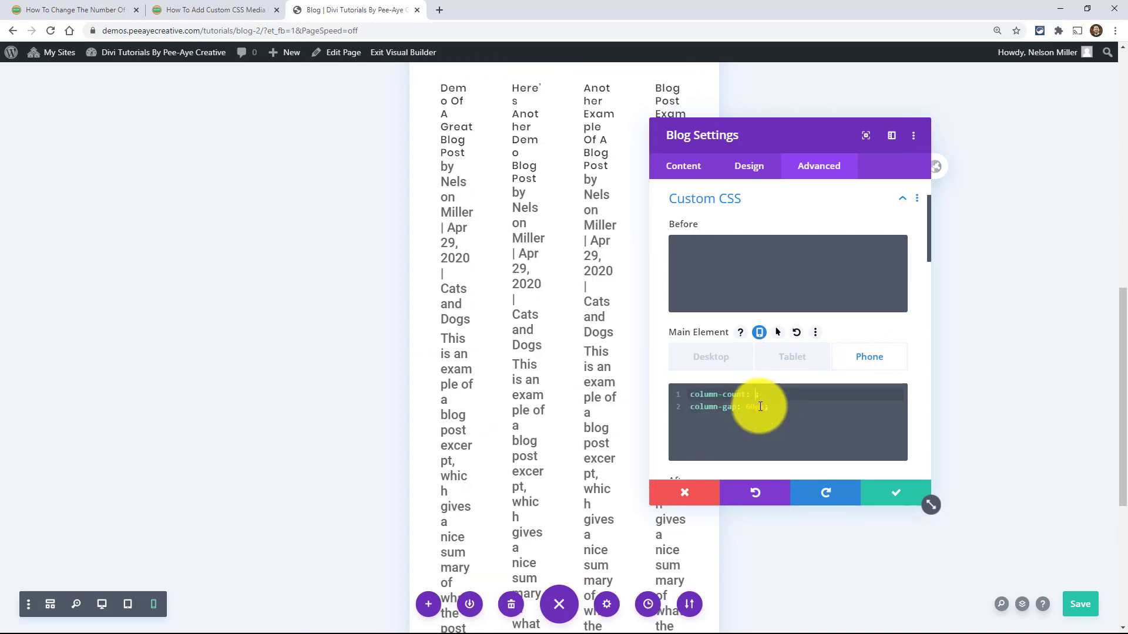
{"action": "type", "text": "1"}
{"action": "left_click", "coordinate": [779, 409]}
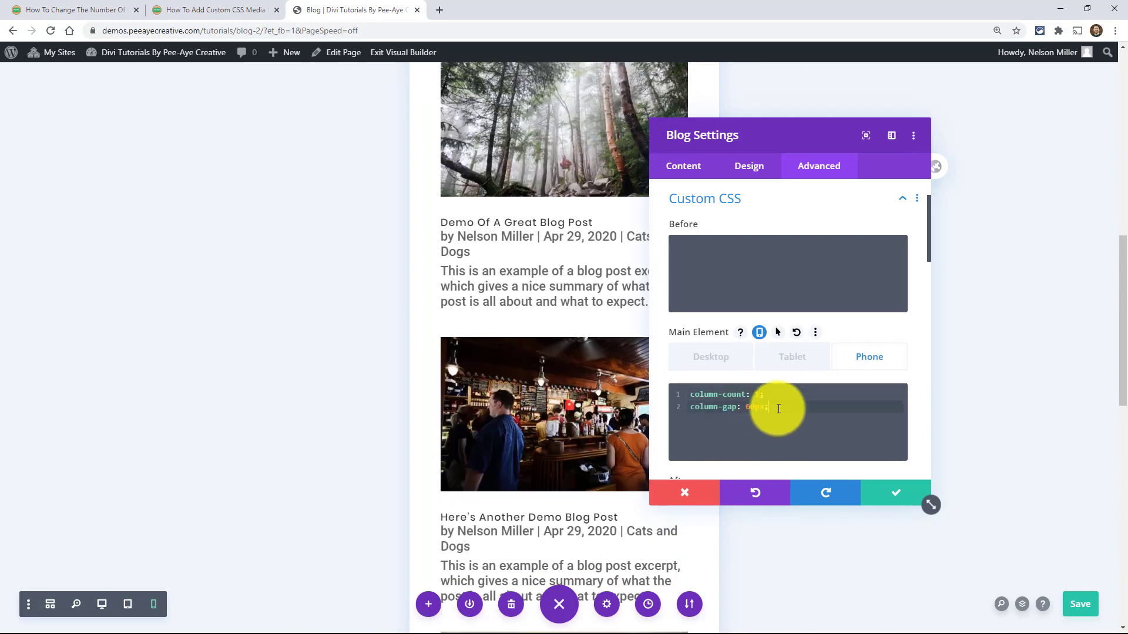
{"action": "key", "text": "BackSpace"}
- Move the settings window off the preview and check the blog layout and Main Element CSS for Desktop, Tablet and Phone
{"action": "left_click_drag", "start_coordinate": [790, 147], "coordinate": [898, 148]}
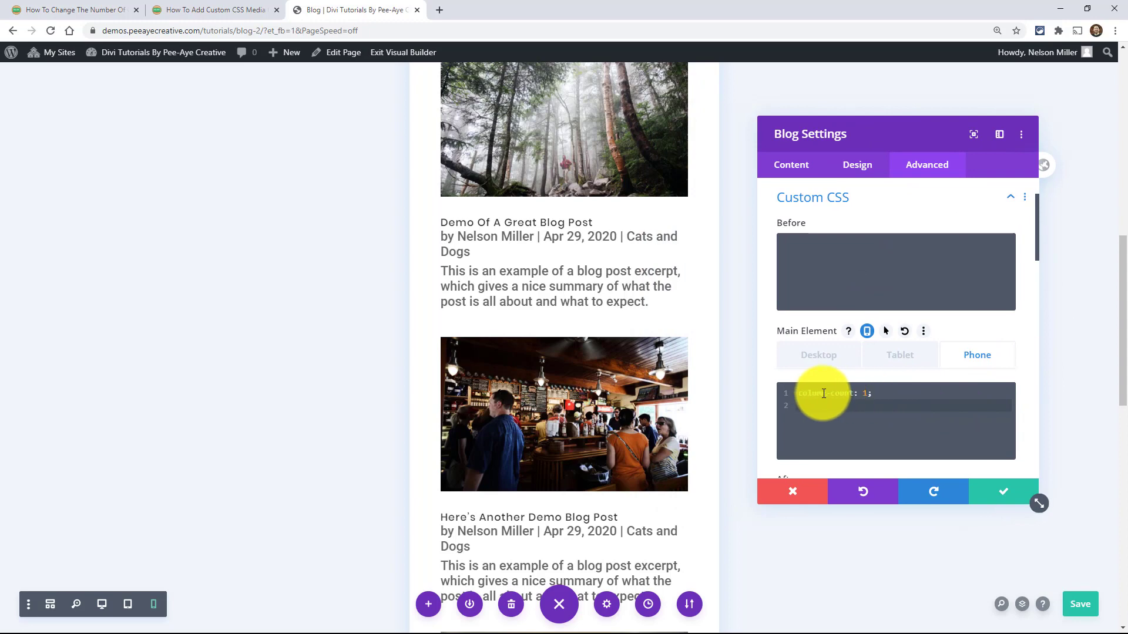
{"action": "left_click", "coordinate": [811, 359]}
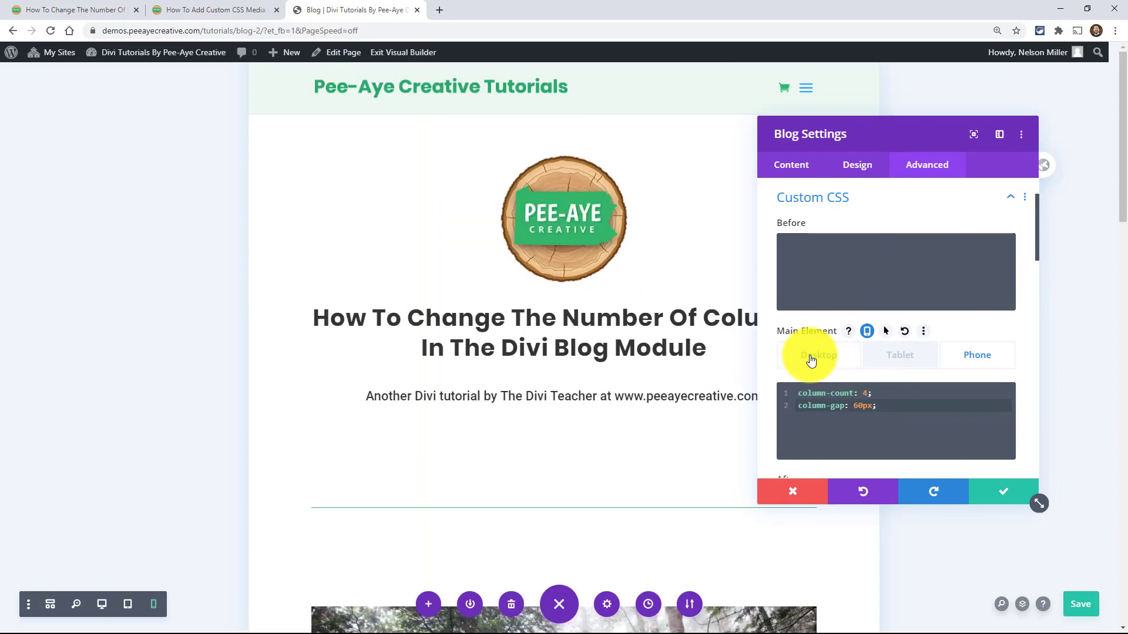
{"action": "scroll", "coordinate": [458, 382], "scroll_direction": "down", "scroll_amount": 7}
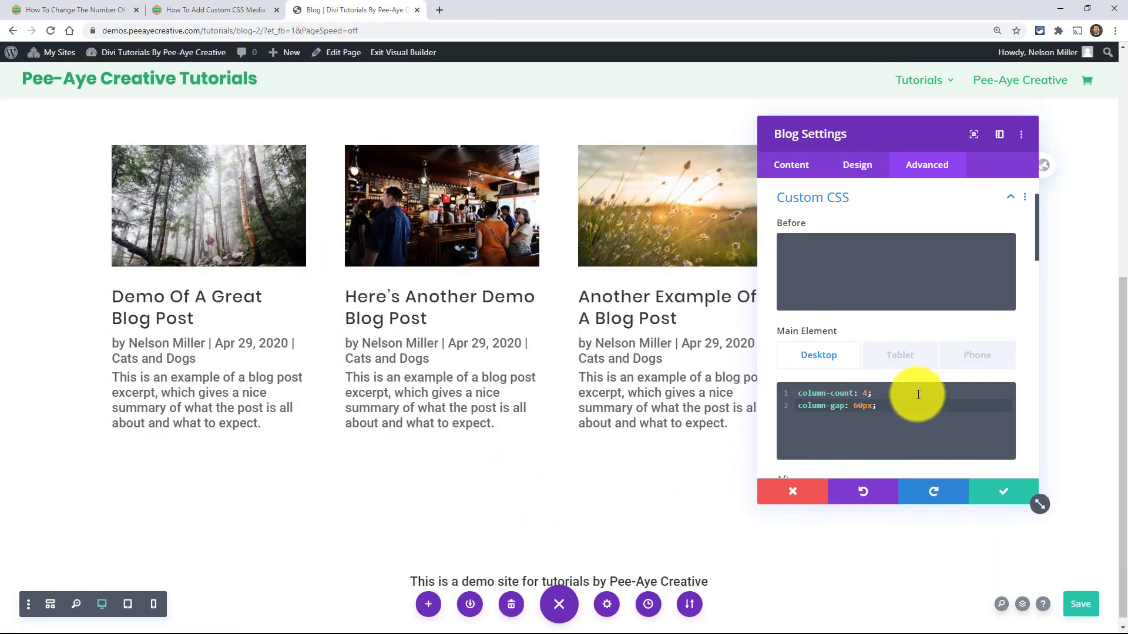
{"action": "left_click", "coordinate": [897, 362]}
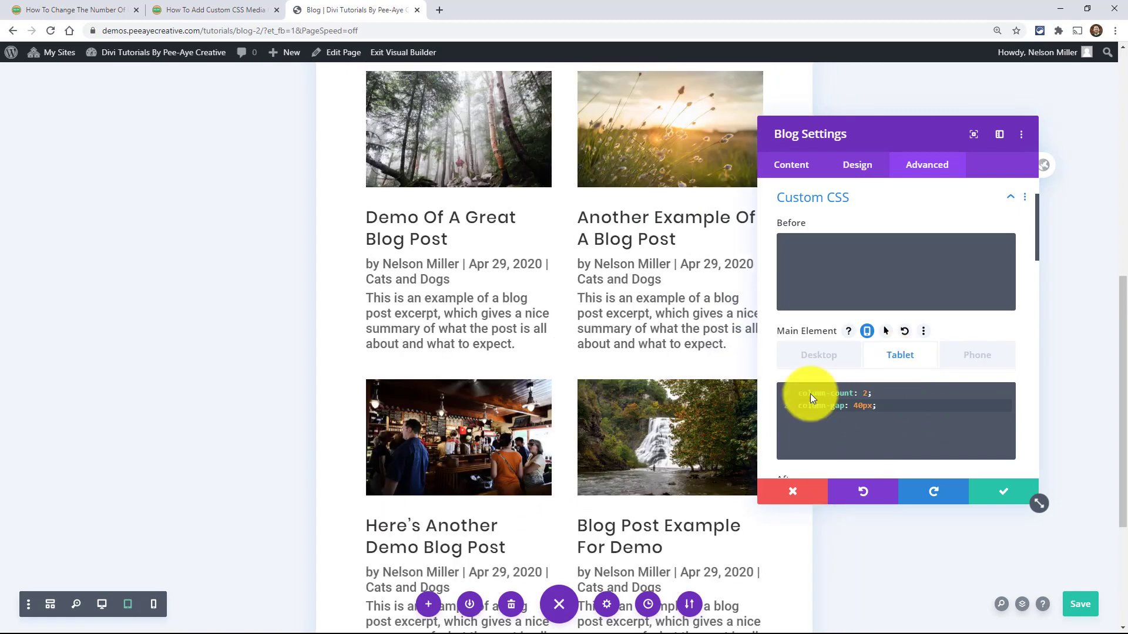
{"action": "left_click", "coordinate": [976, 356]}
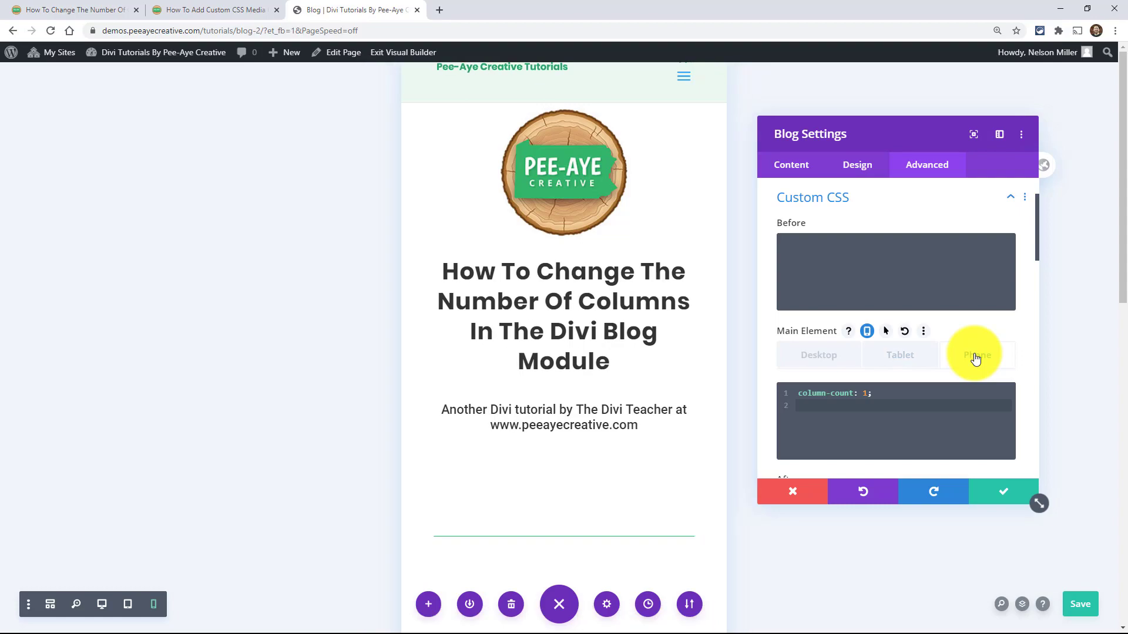
{"action": "scroll", "coordinate": [602, 433], "scroll_direction": "down", "scroll_amount": 14}
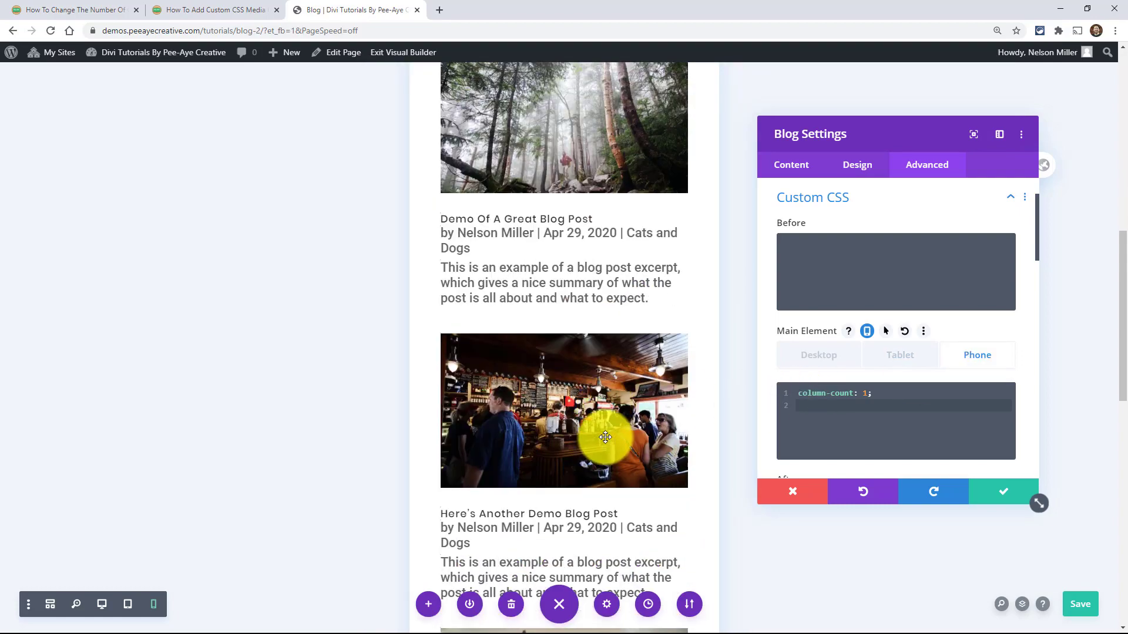
{"action": "scroll", "coordinate": [607, 443], "scroll_direction": "down", "scroll_amount": 6}
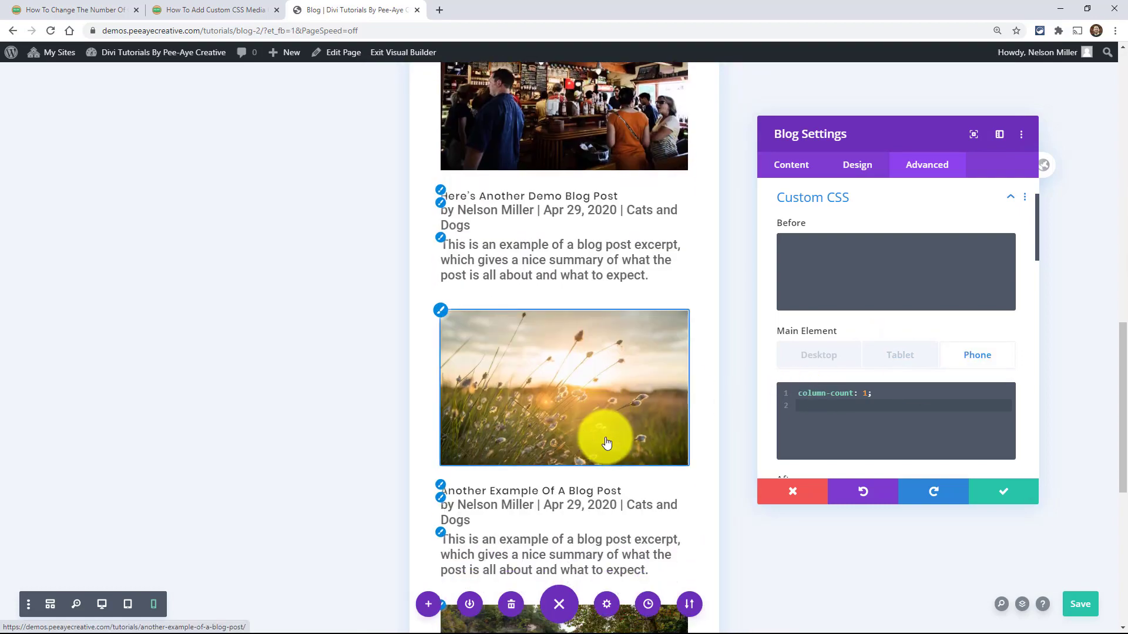
{"action": "scroll", "coordinate": [607, 443], "scroll_direction": "up", "scroll_amount": 8}
{"action": "scroll", "coordinate": [607, 443], "scroll_direction": "up", "scroll_amount": 10}
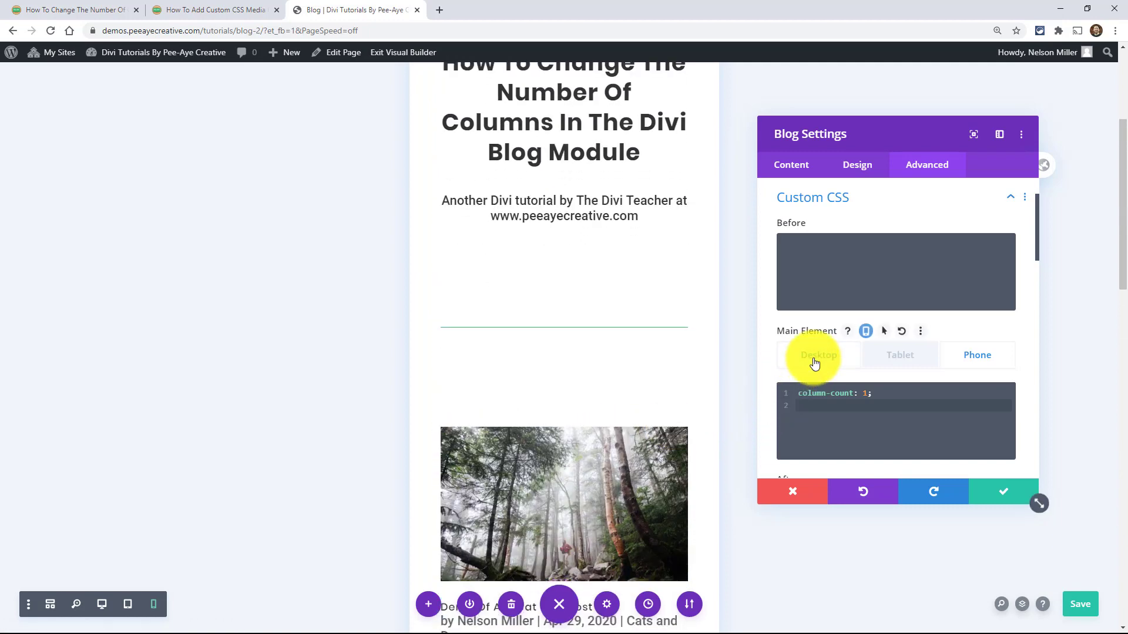
{"action": "left_click", "coordinate": [815, 364]}
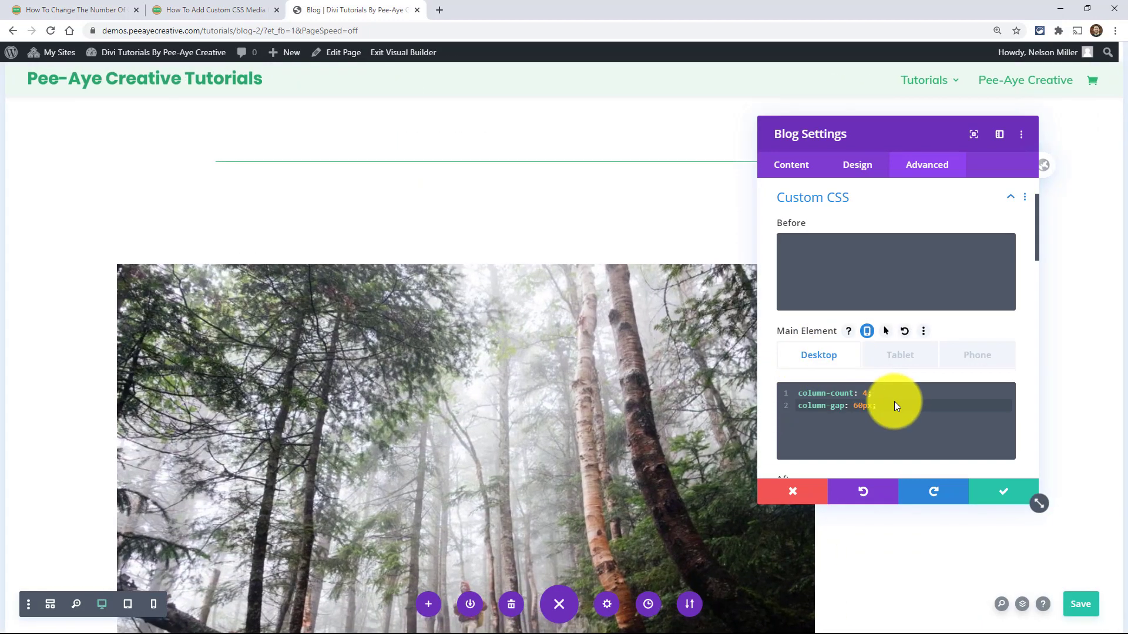
{"action": "left_click_drag", "start_coordinate": [884, 405], "coordinate": [794, 395]}
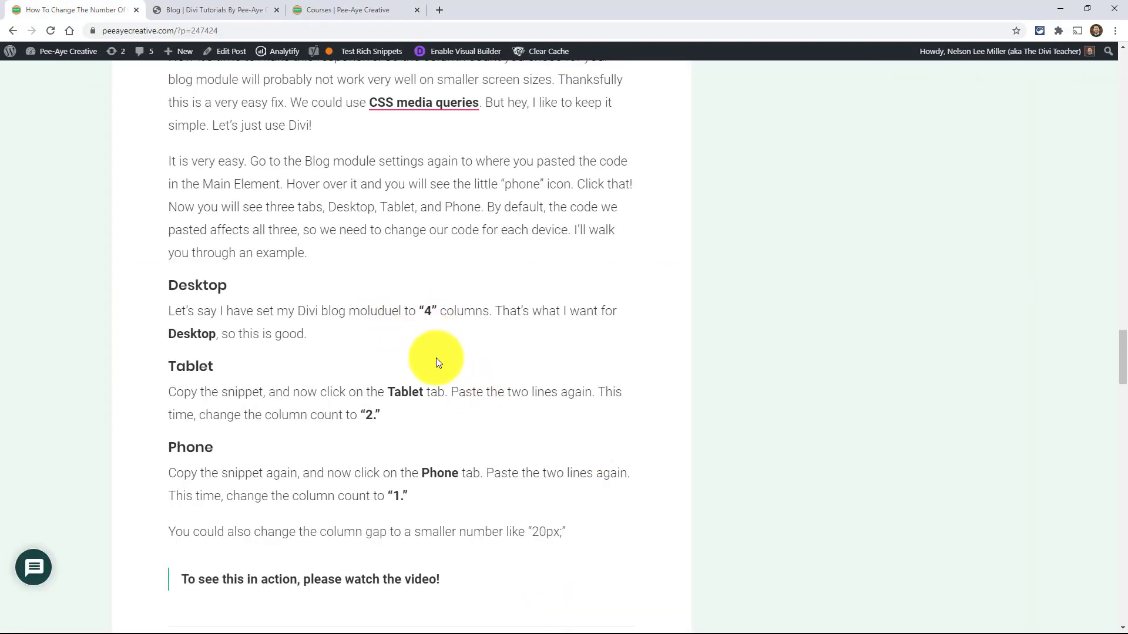
- Select the full "style the individual posts" CSS snippet in the tutorial article's Add Some Fancy Styling section
{"action": "scroll", "coordinate": [425, 362], "scroll_direction": "down", "scroll_amount": 5}
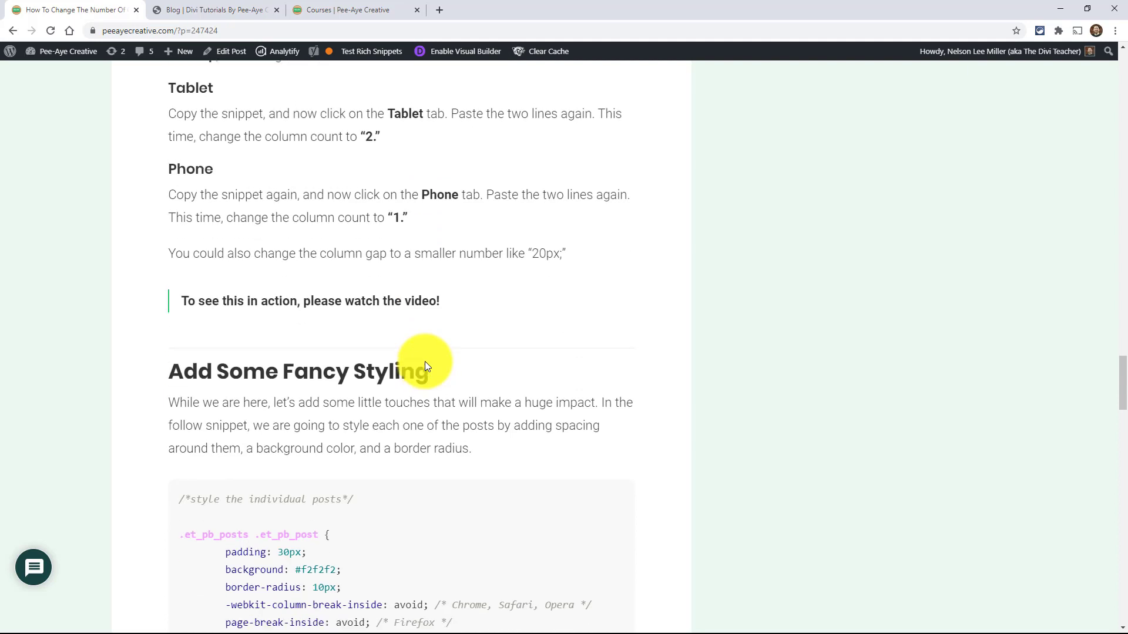
{"action": "scroll", "coordinate": [424, 361], "scroll_direction": "down", "scroll_amount": 3}
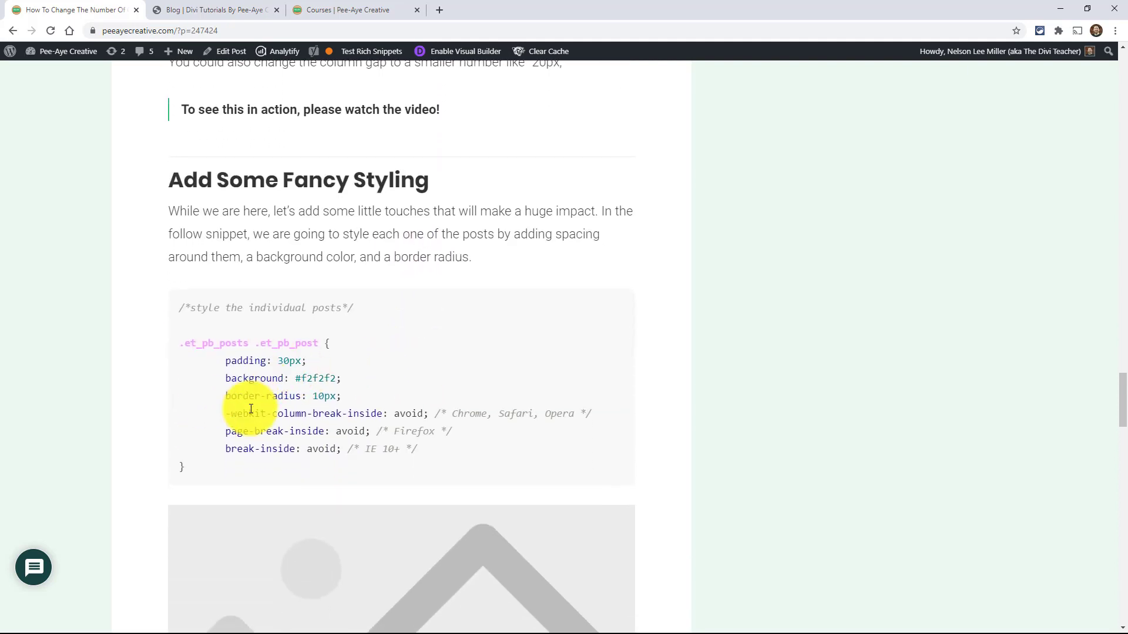
{"action": "left_click_drag", "start_coordinate": [189, 467], "coordinate": [181, 311]}
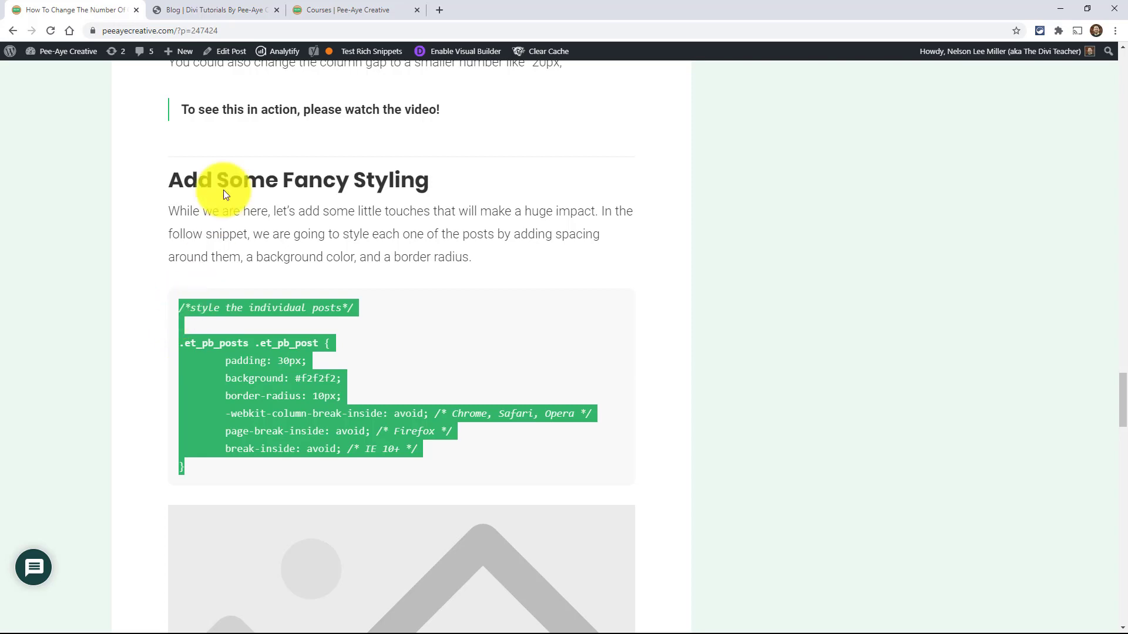
- Switch to the Blog page in the Divi builder and paste the "style the individual posts" snippet into the page-level Custom CSS
{"action": "left_click", "coordinate": [204, 10]}
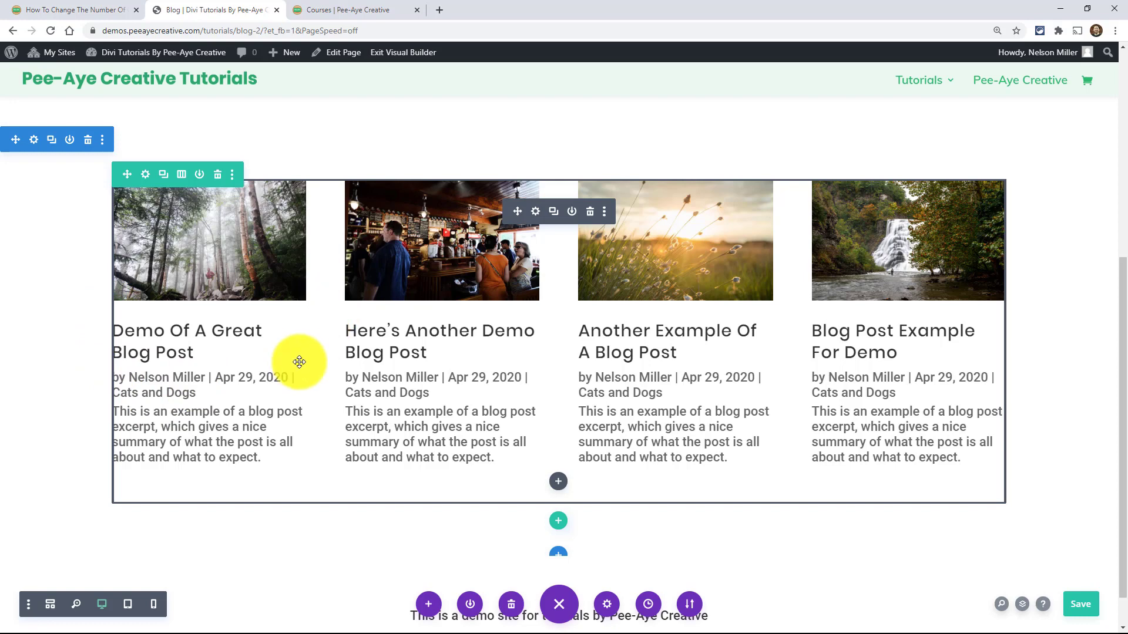
{"action": "left_click", "coordinate": [609, 604]}
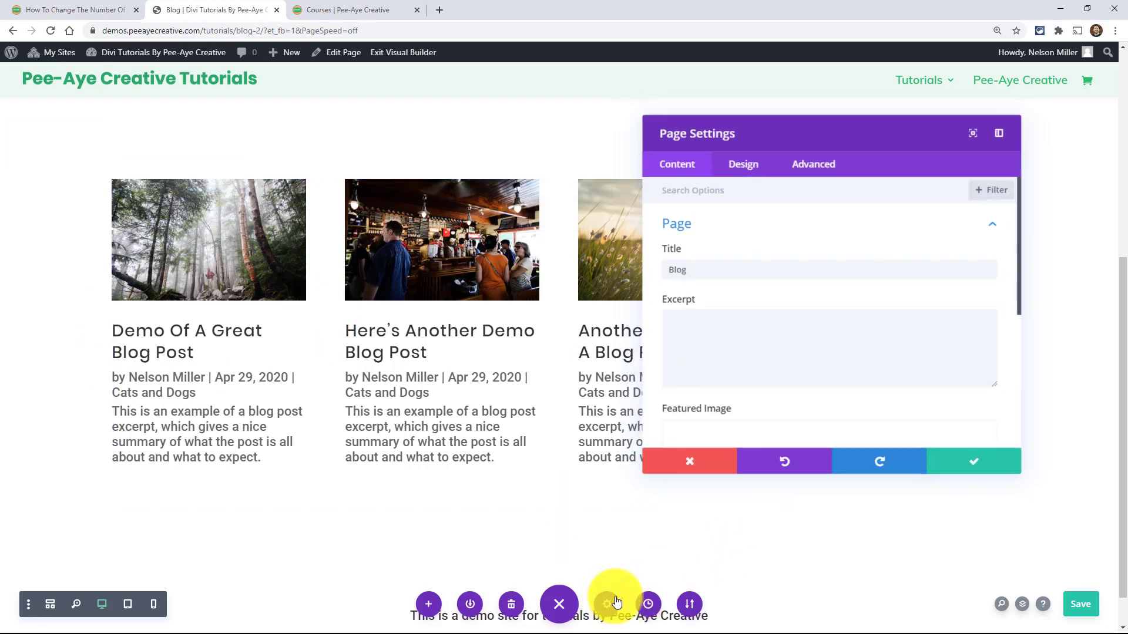
{"action": "left_click", "coordinate": [809, 171]}
{"action": "left_click", "coordinate": [685, 233]}
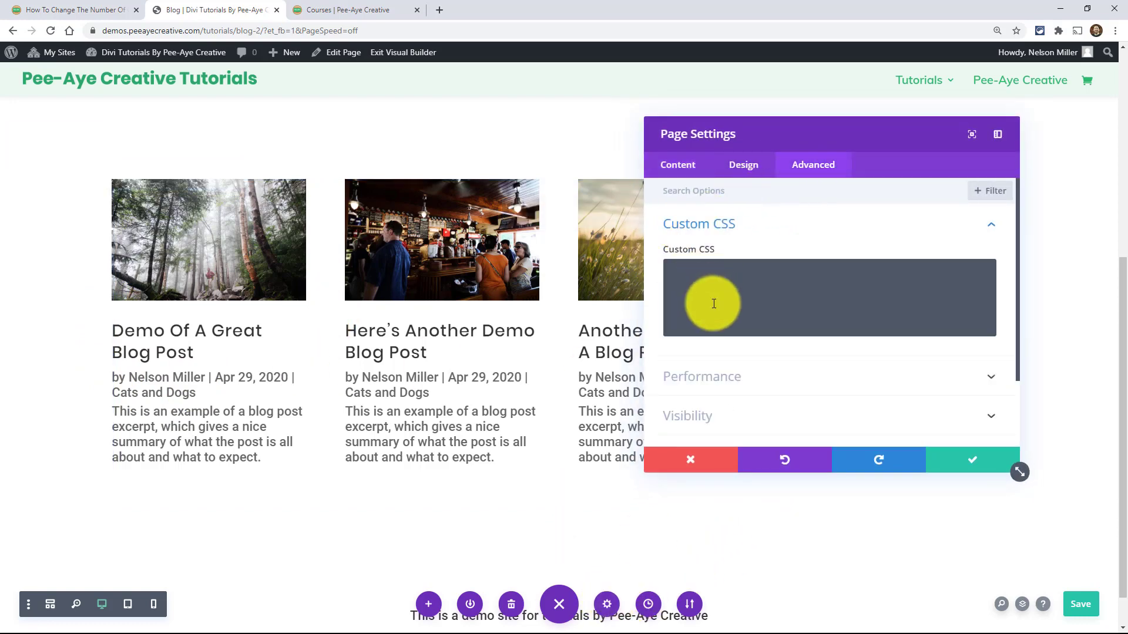
{"action": "left_click", "coordinate": [698, 289]}
{"action": "type", "text": "/*Style the individual posts*/  .et_pb_posts .et_pb_post {   padding: 30px;   background: #f2f2f2;   border-radius: 10px;   -webkit-column-break-inside: avoid; /* Chrome, Safari, Opera */   page-break-inside: avoid; /* Firefox */   break-inside: avoid; /* IE 10+ */ }"}
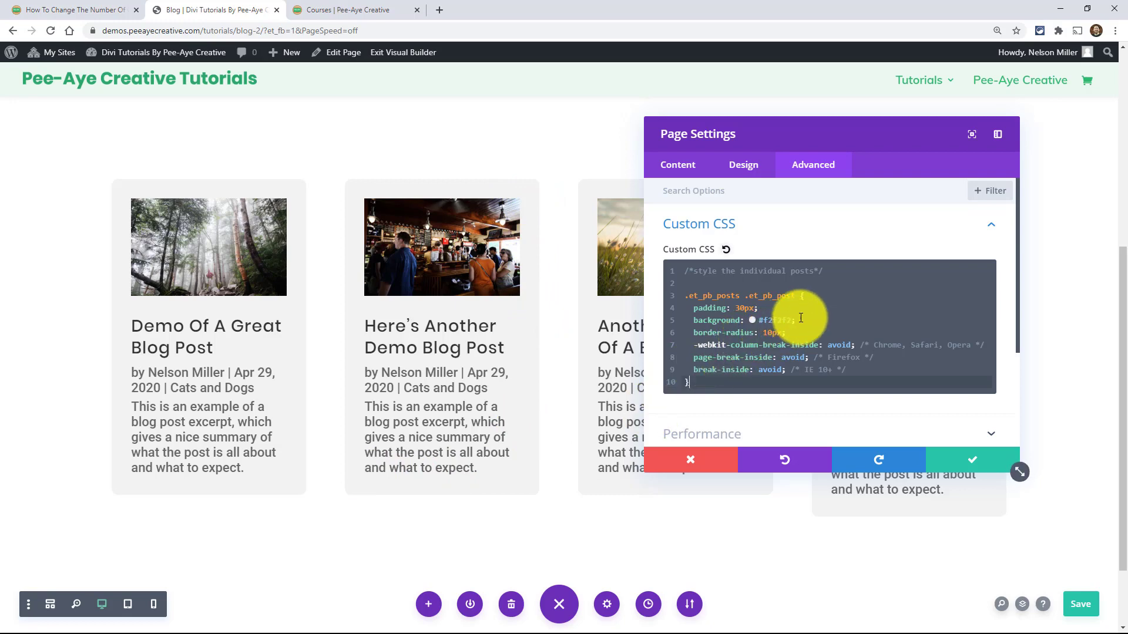
- Delete the padding line from the page's Custom CSS to preview the posts without it, and undo the deletion
{"action": "left_click", "coordinate": [767, 310]}
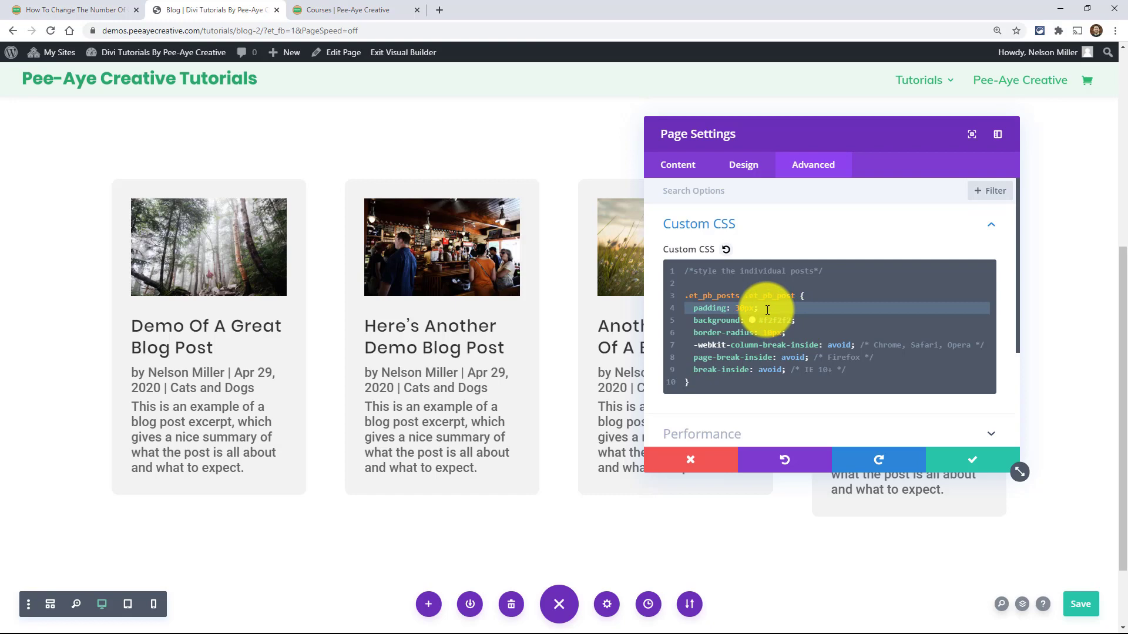
{"action": "key", "text": "BackSpace"}
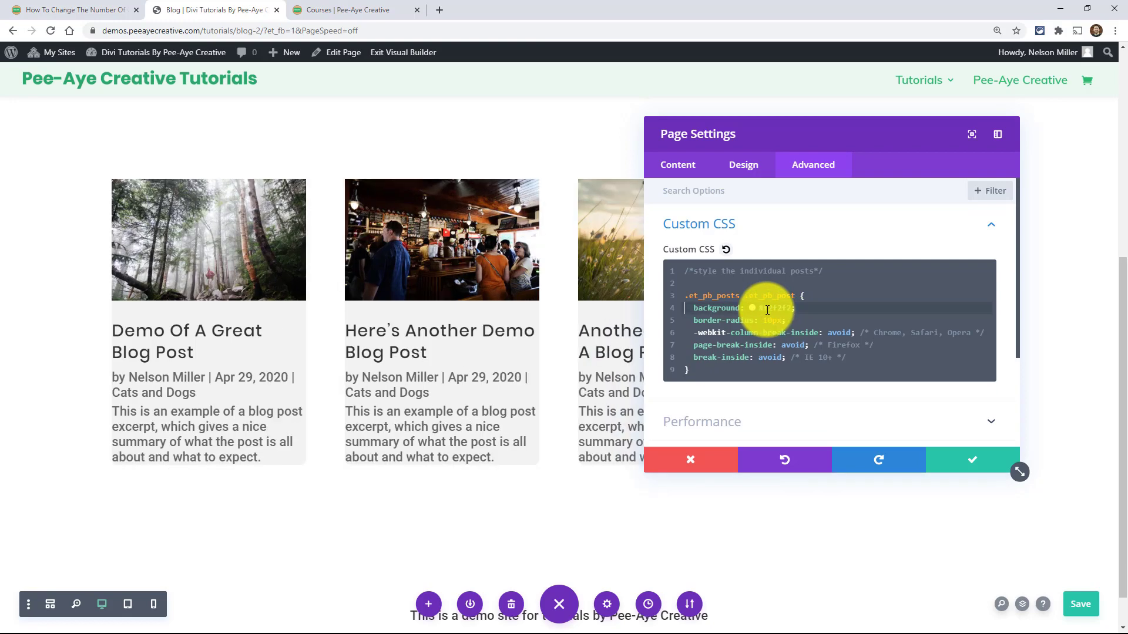
{"action": "key", "text": "ctrl+z"}
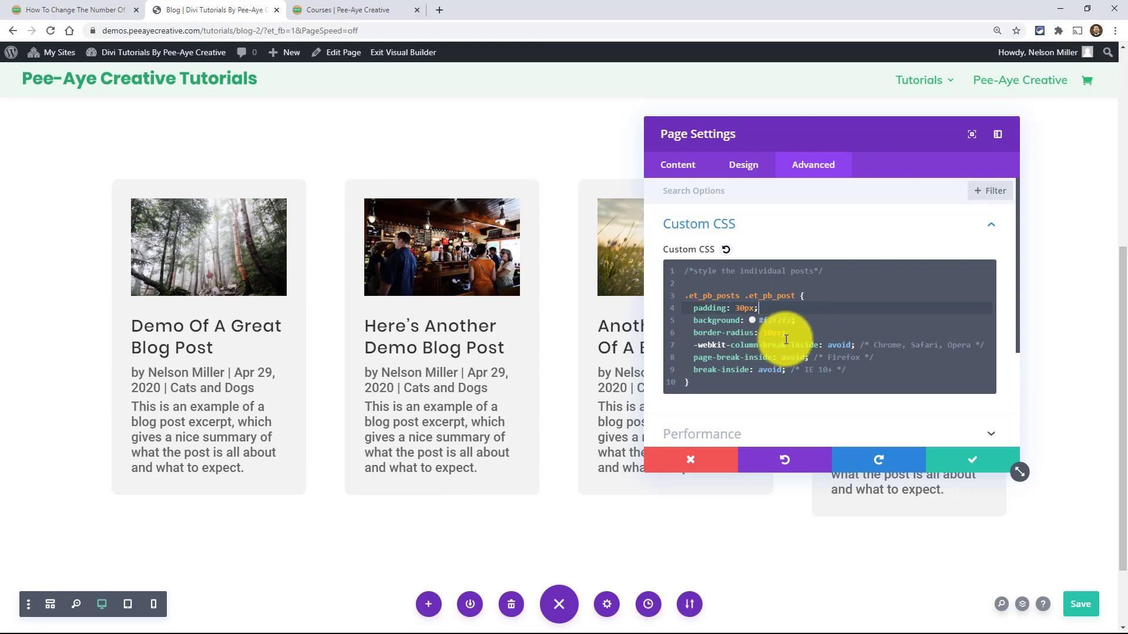
- Review the padding, background, border-radius and three break-inside lines of the page's Custom CSS against the blog preview
{"action": "left_click_drag", "start_coordinate": [856, 370], "coordinate": [687, 348]}
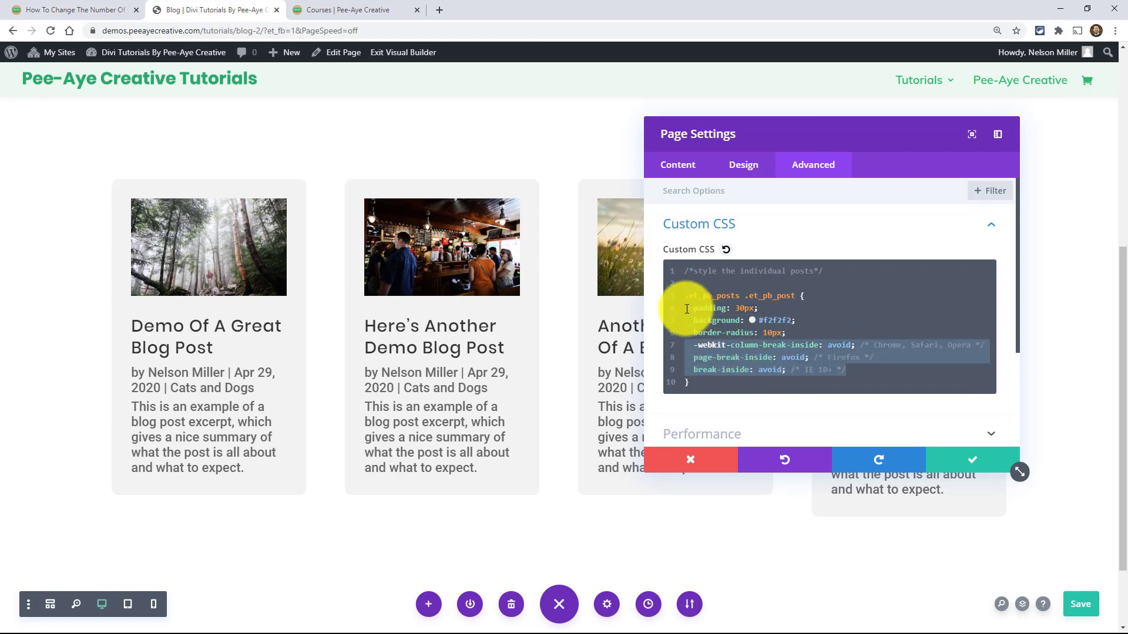
{"action": "left_click_drag", "start_coordinate": [685, 307], "coordinate": [801, 330]}
{"action": "key", "text": "ctrl+s"}
{"action": "left_click_drag", "start_coordinate": [857, 373], "coordinate": [667, 351]}
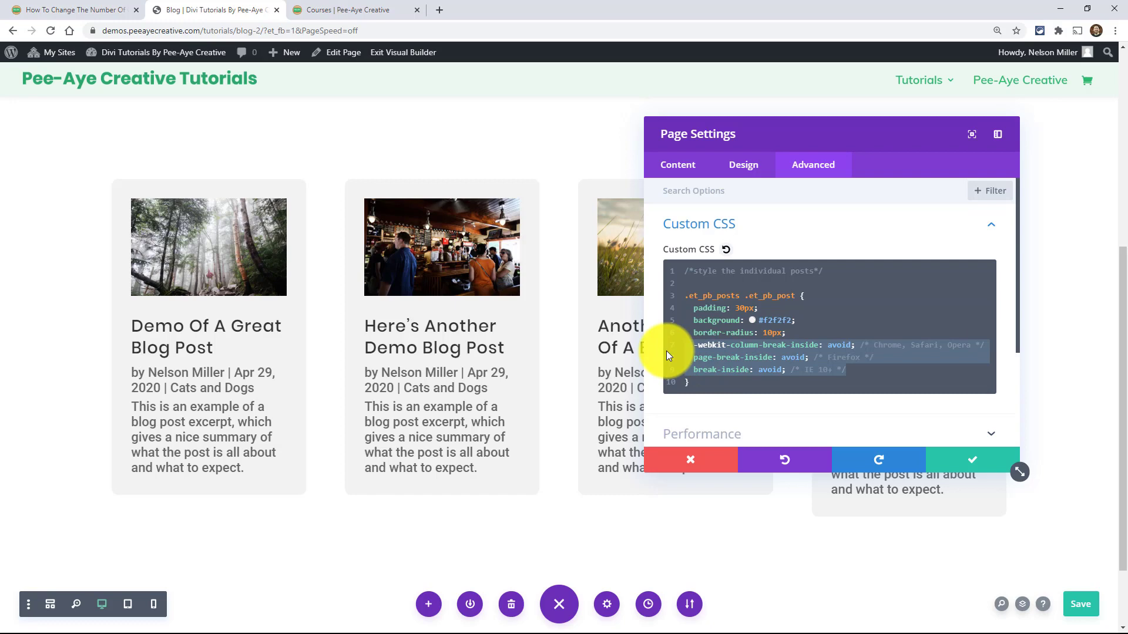
{"action": "left_click", "coordinate": [826, 351]}
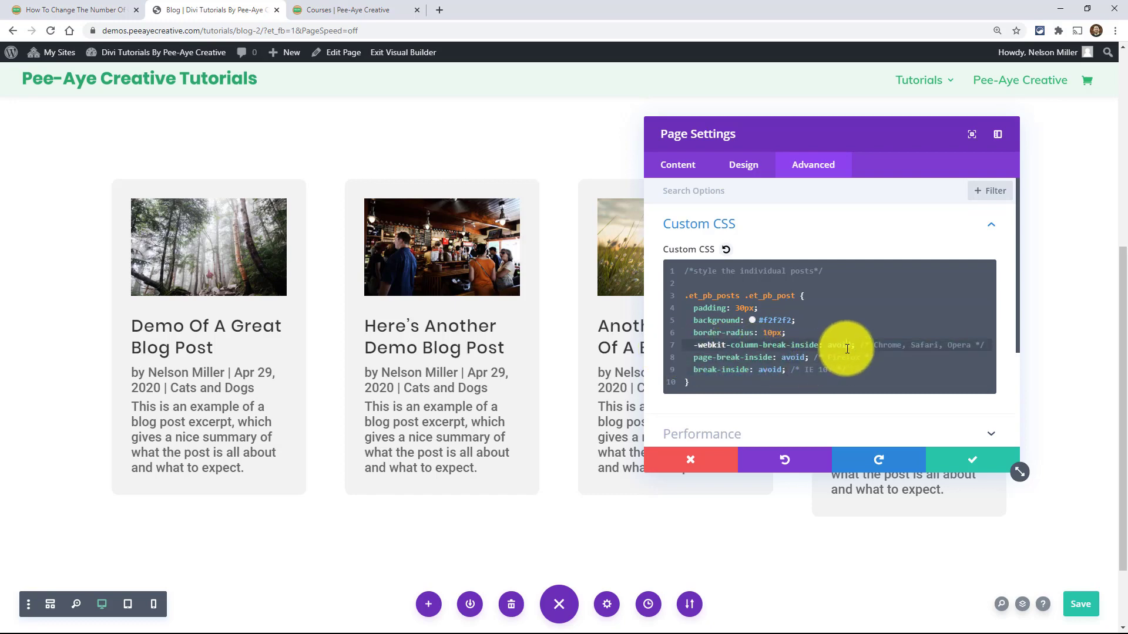
{"action": "left_click", "coordinate": [848, 349]}
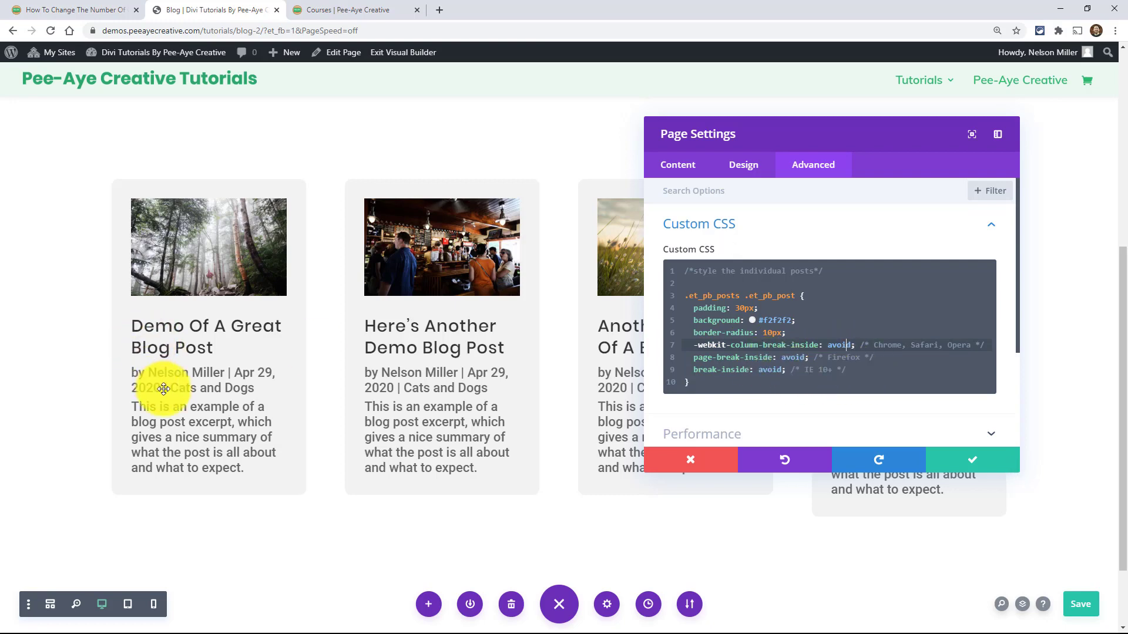
{"action": "scroll", "coordinate": [165, 392], "scroll_direction": "down", "scroll_amount": 2}
{"action": "scroll", "coordinate": [165, 392], "scroll_direction": "up", "scroll_amount": 2}
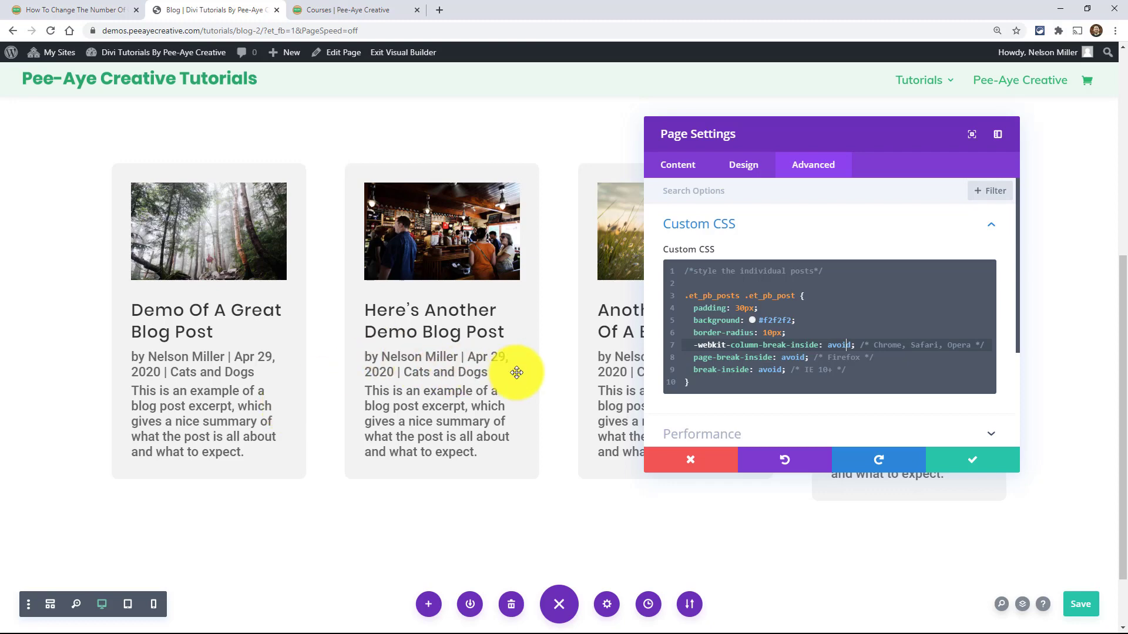
- Remove the three break-inside lines and the leftover blank line from the page's Custom CSS and save the page settings
{"action": "left_click_drag", "start_coordinate": [846, 370], "coordinate": [682, 360]}
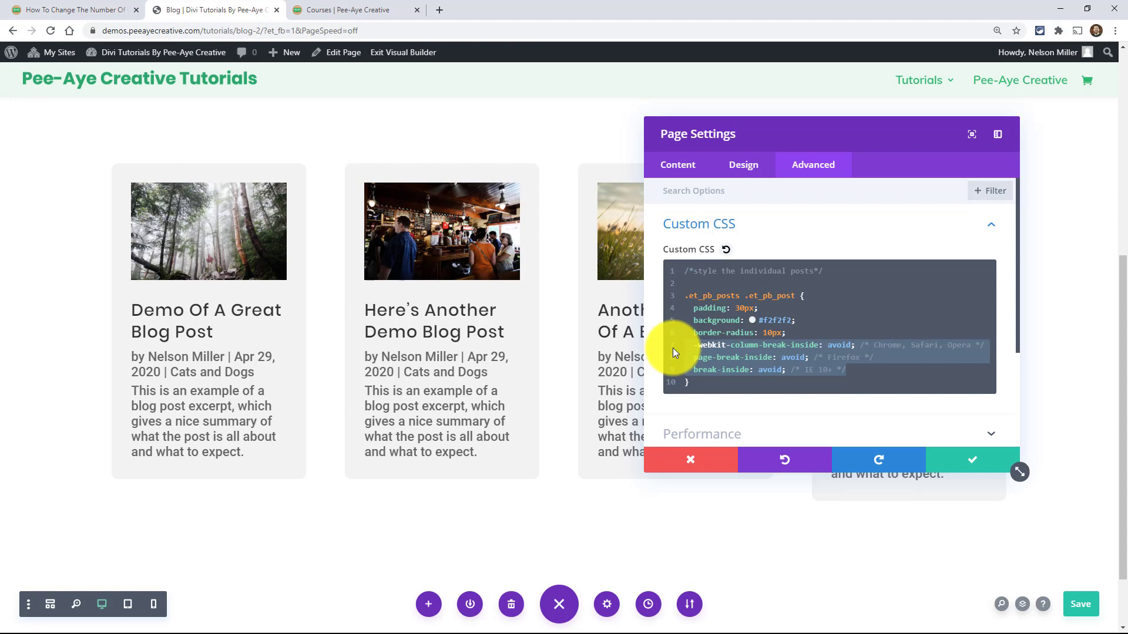
{"action": "key", "text": "BackSpace"}
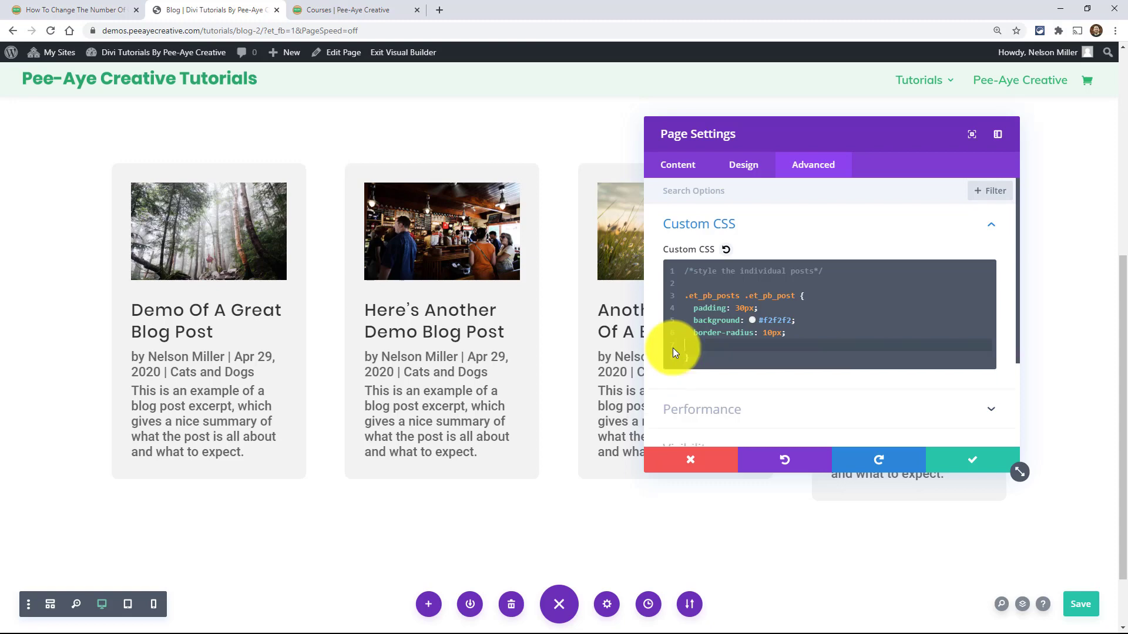
{"action": "key", "text": "BackSpace"}
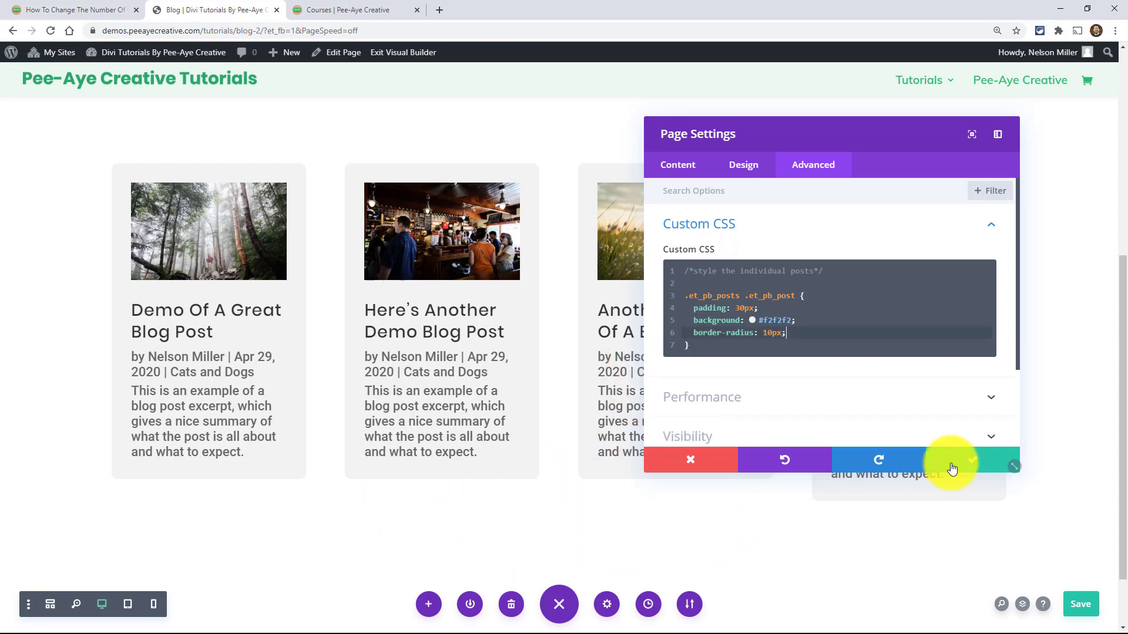
{"action": "left_click", "coordinate": [940, 465]}
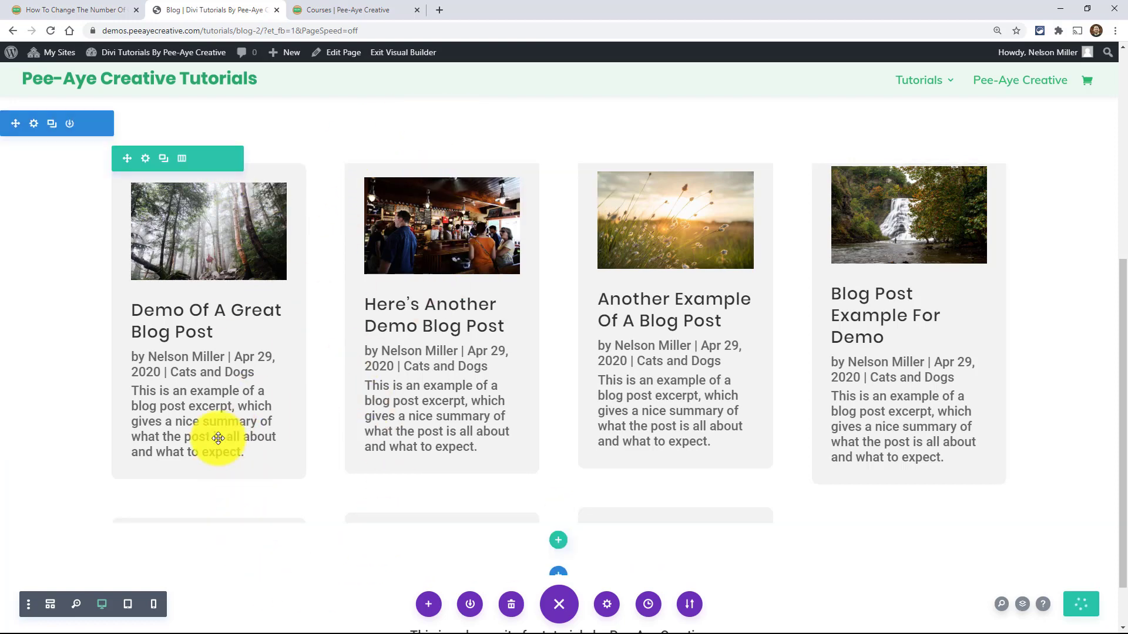
- Reopen the page's Custom CSS to review the post-styling rule, and close the page settings without changes
{"action": "left_click", "coordinate": [607, 605]}
{"action": "left_click", "coordinate": [812, 165]}
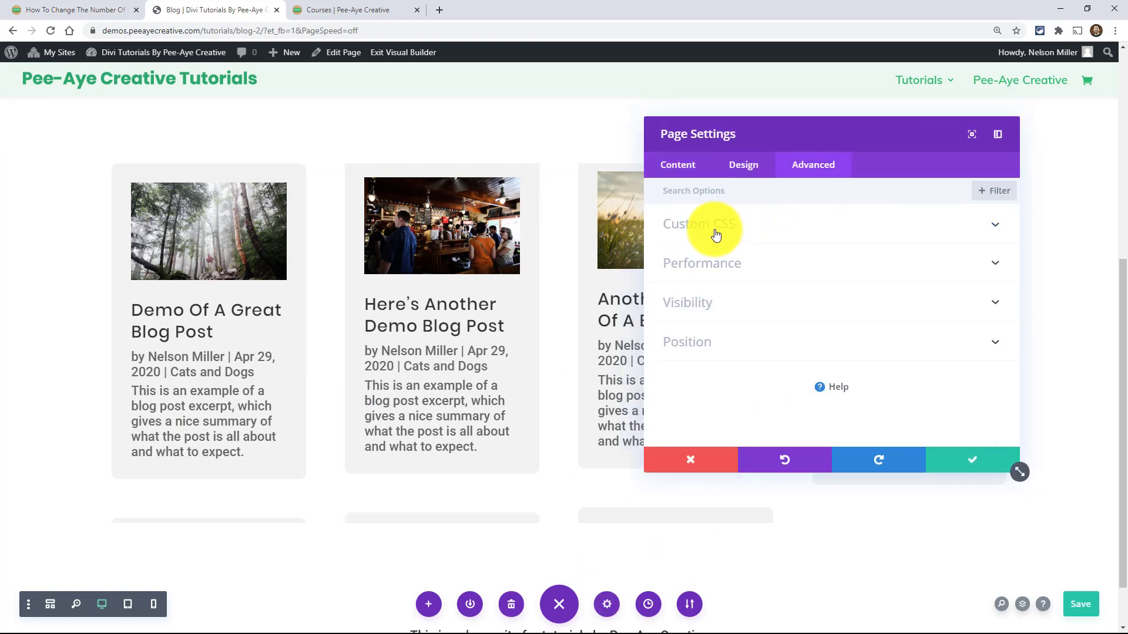
{"action": "left_click", "coordinate": [714, 226]}
{"action": "left_click", "coordinate": [803, 332]}
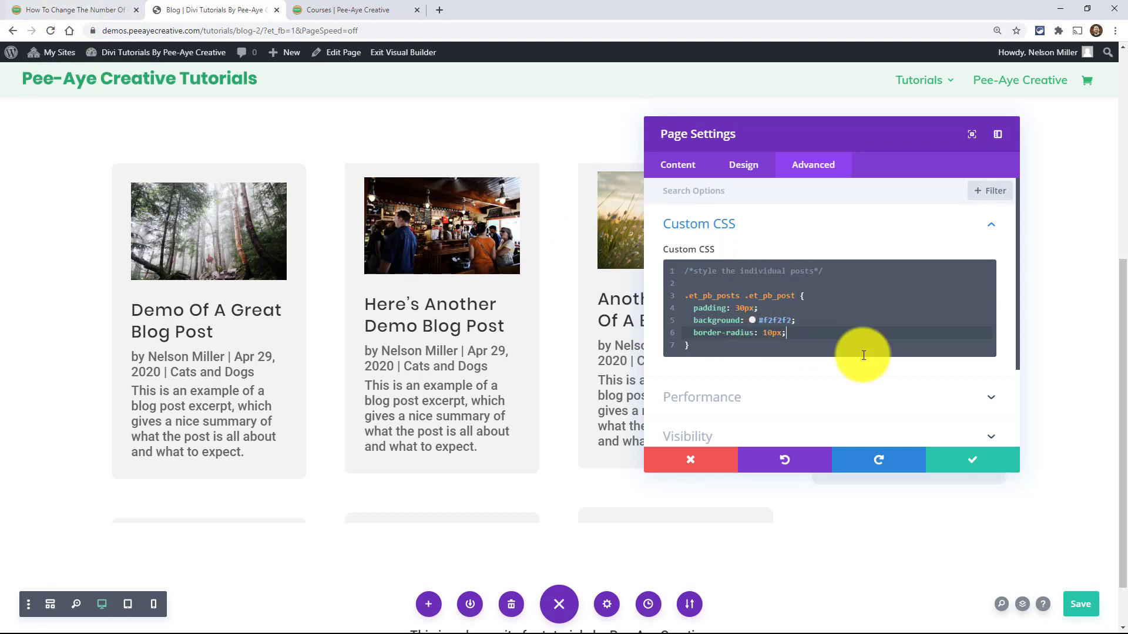
{"action": "left_click", "coordinate": [688, 464]}
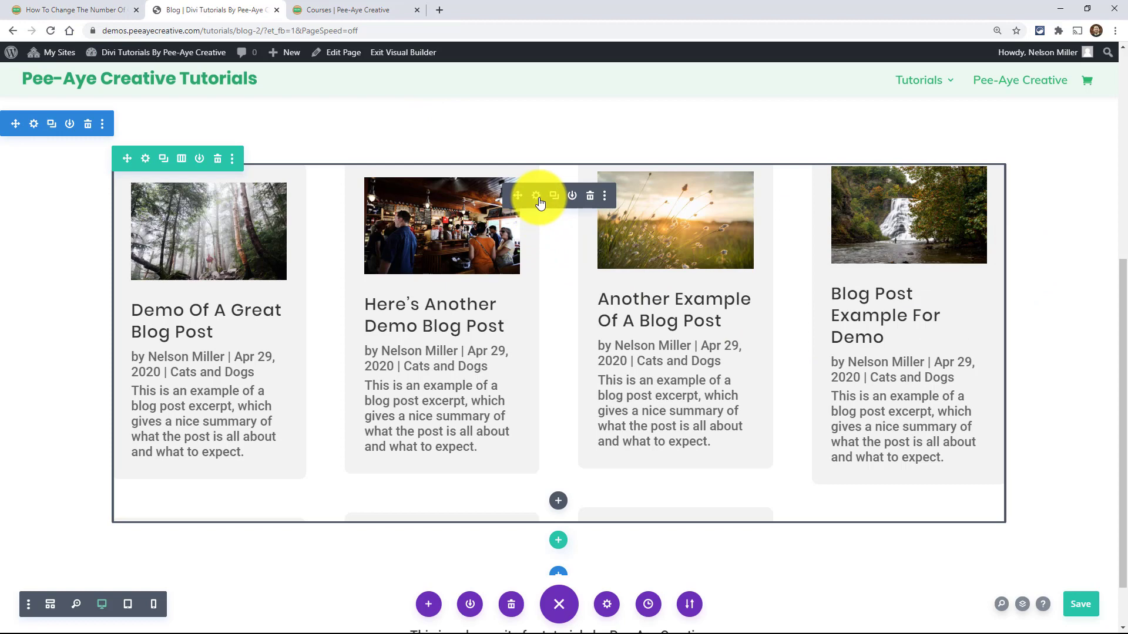
- Check the Blog module's Main Element CSS for Desktop and close the module settings without changes
{"action": "left_click", "coordinate": [537, 197]}
{"action": "left_click", "coordinate": [813, 166]}
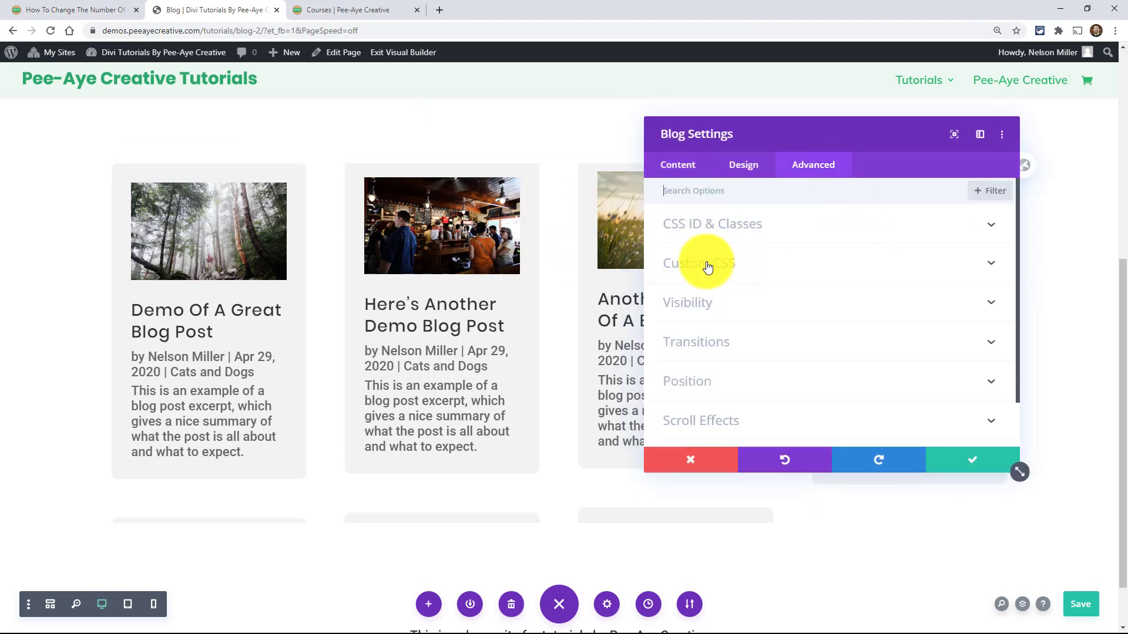
{"action": "left_click", "coordinate": [709, 269]}
{"action": "scroll", "coordinate": [811, 329], "scroll_direction": "down", "scroll_amount": 1}
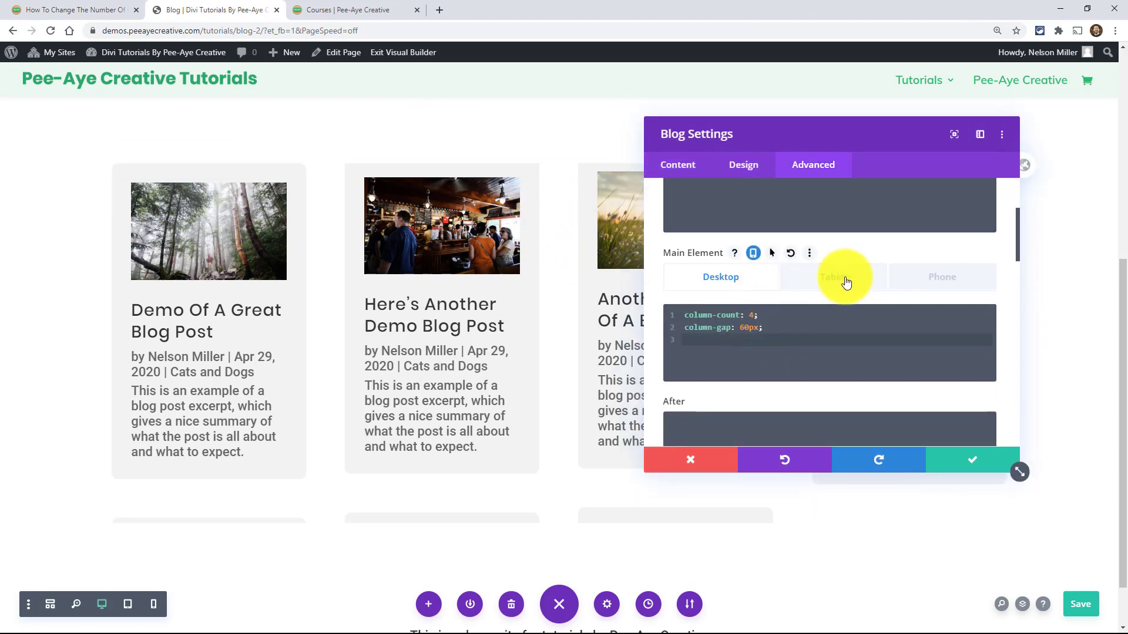
{"action": "left_click", "coordinate": [691, 462]}
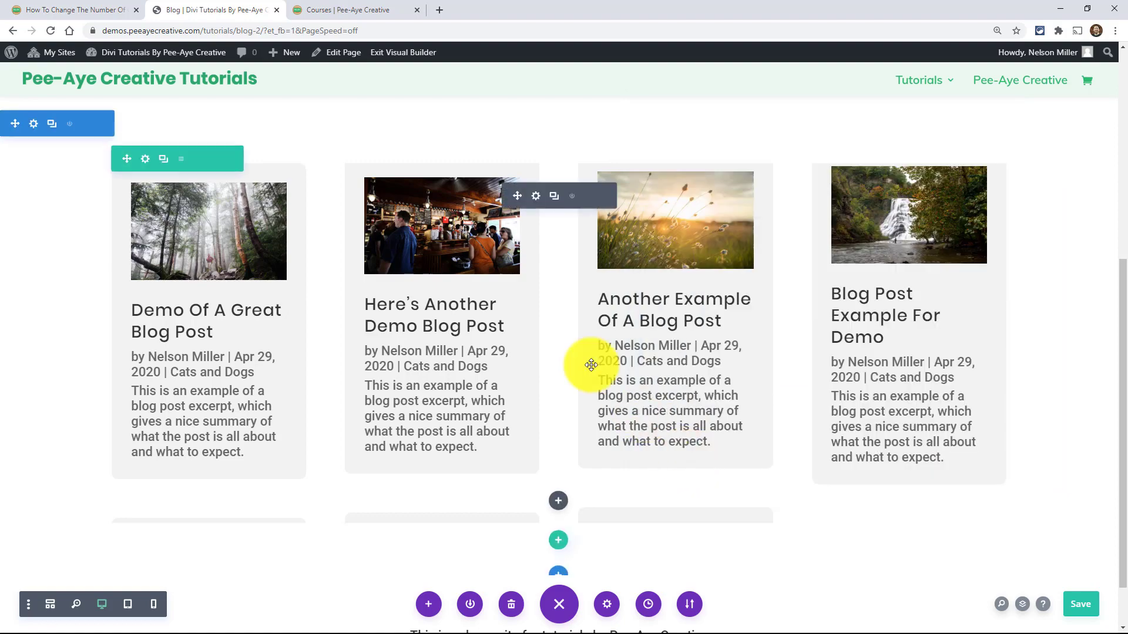
- Switch to the Pee-Aye Creative Courses page and look through the offered Divi courses
{"action": "left_click", "coordinate": [338, 10]}
{"action": "scroll", "coordinate": [346, 259], "scroll_direction": "down", "scroll_amount": 8}
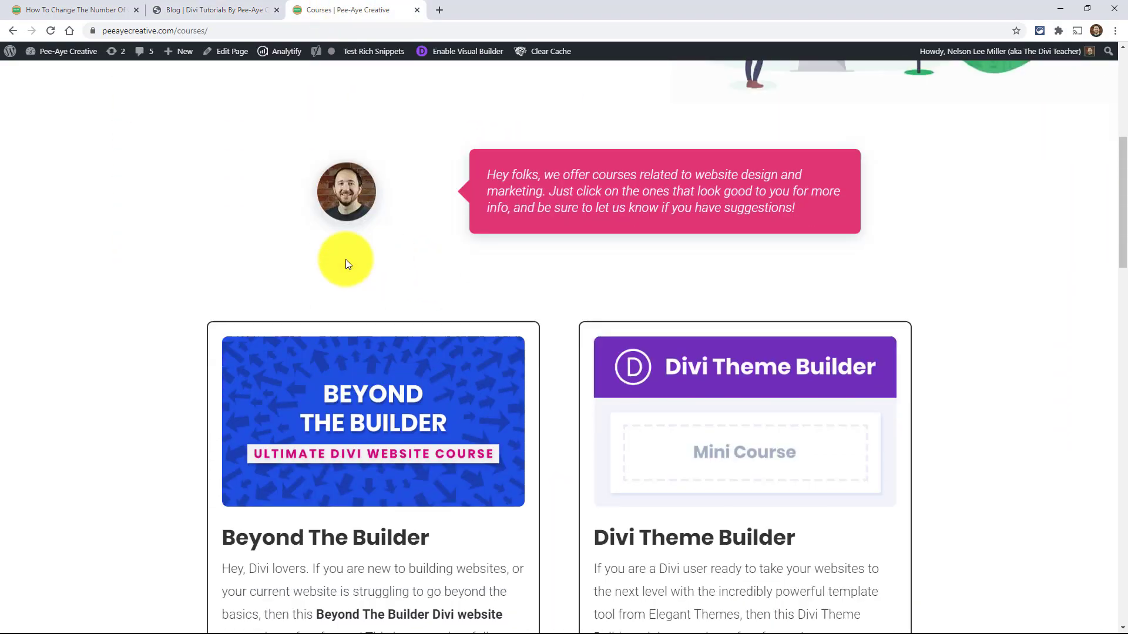
{"action": "scroll", "coordinate": [345, 273], "scroll_direction": "down", "scroll_amount": 6}
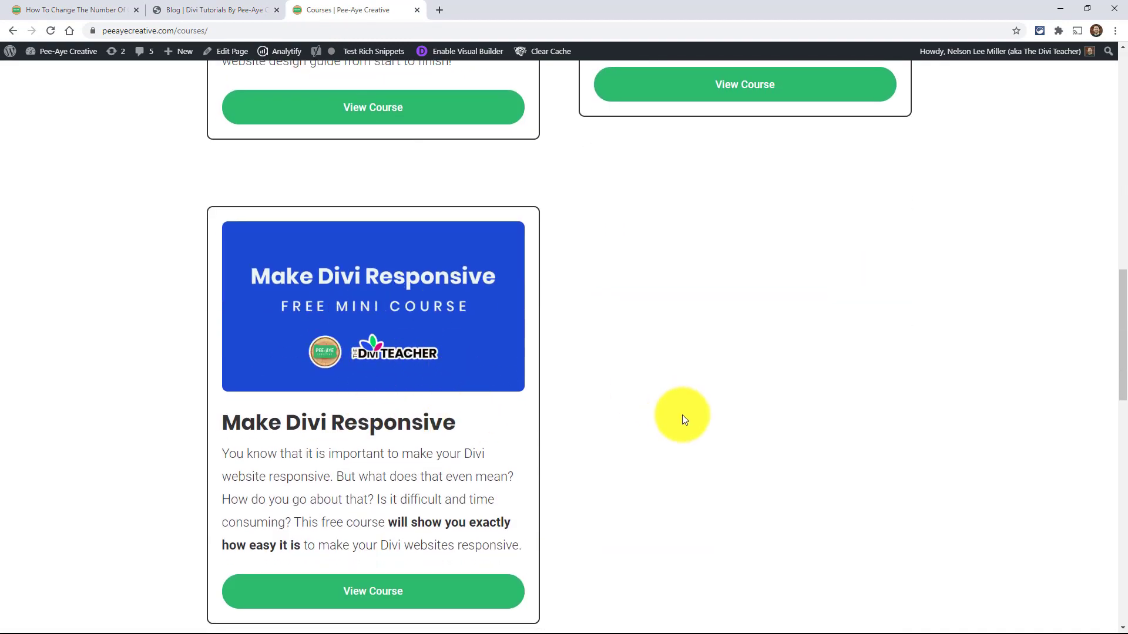
{"action": "scroll", "coordinate": [682, 415], "scroll_direction": "up", "scroll_amount": 7}
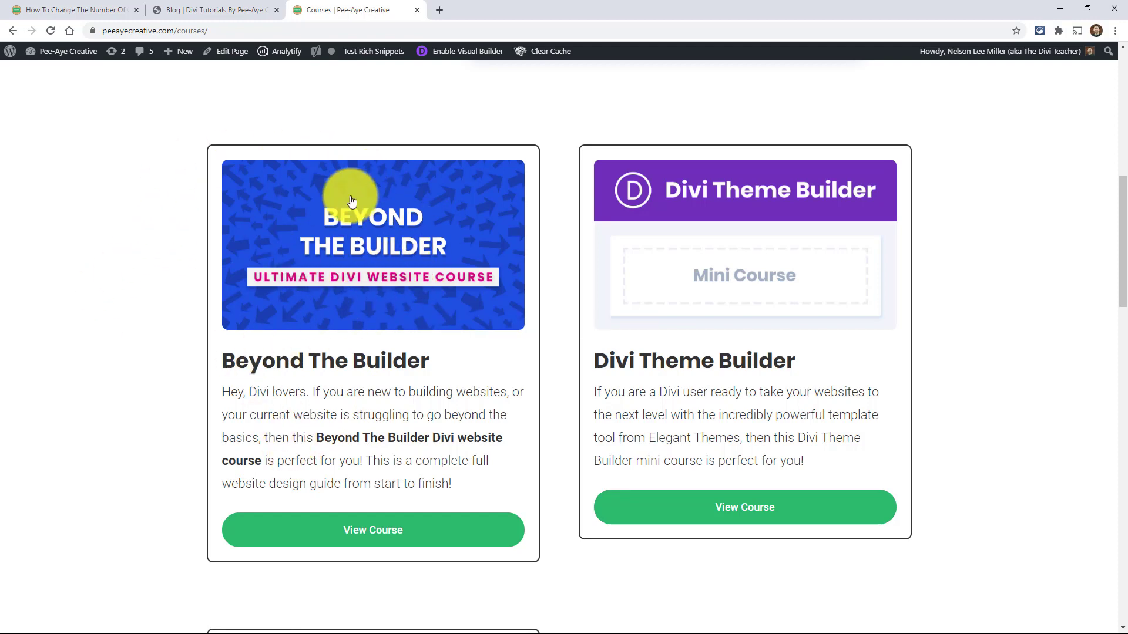
{"action": "scroll", "coordinate": [93, 273], "scroll_direction": "up", "scroll_amount": 9}
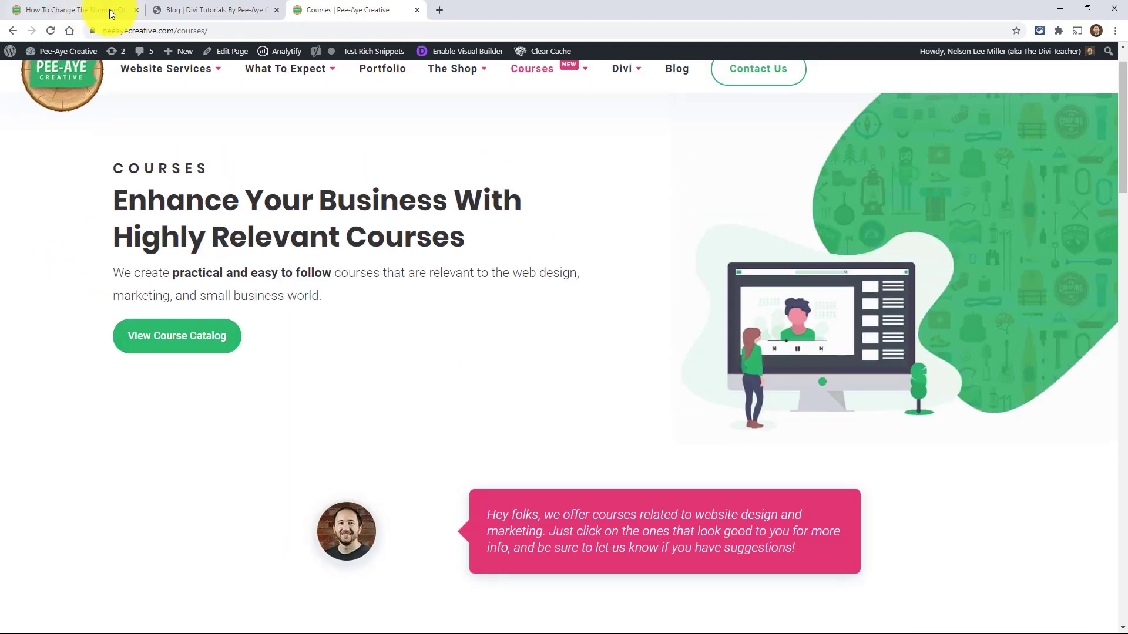
- Return to the Blog page in the Divi builder and look over the styled post columns
{"action": "left_click", "coordinate": [196, 5]}
{"action": "scroll", "coordinate": [411, 219], "scroll_direction": "up", "scroll_amount": 5}
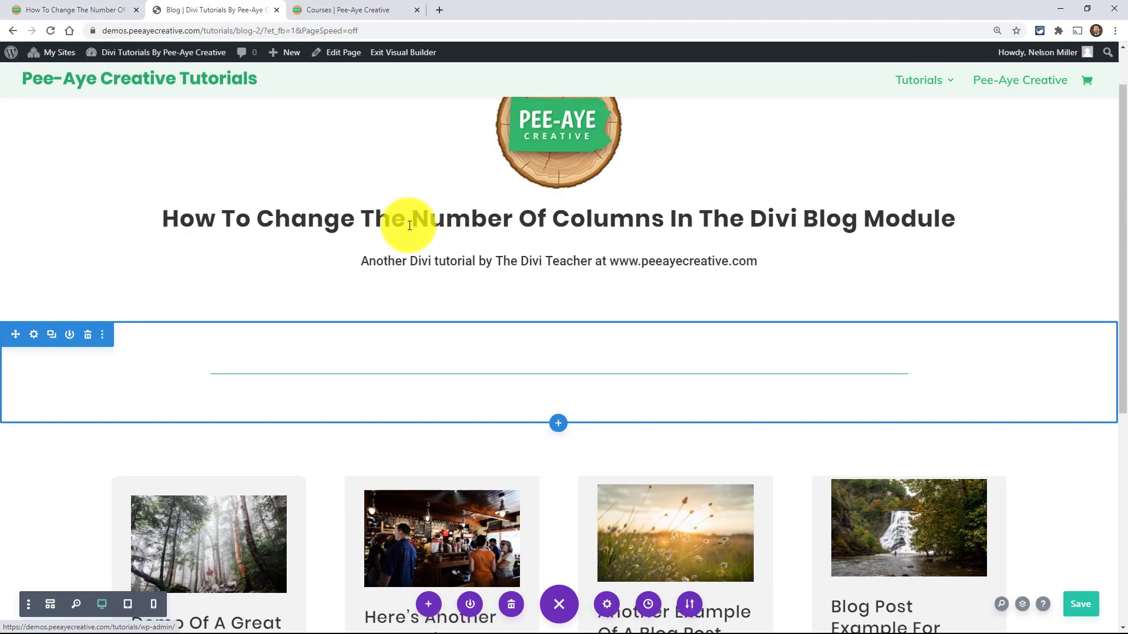
{"action": "scroll", "coordinate": [350, 227], "scroll_direction": "down", "scroll_amount": 3}
{"action": "scroll", "coordinate": [351, 230], "scroll_direction": "down", "scroll_amount": 1}
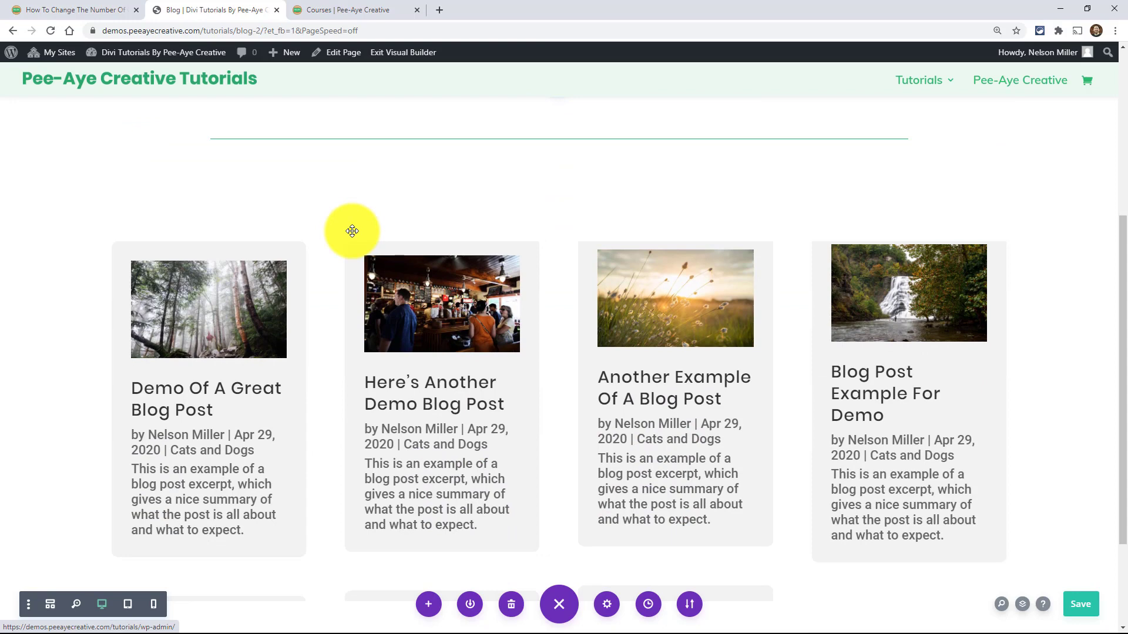